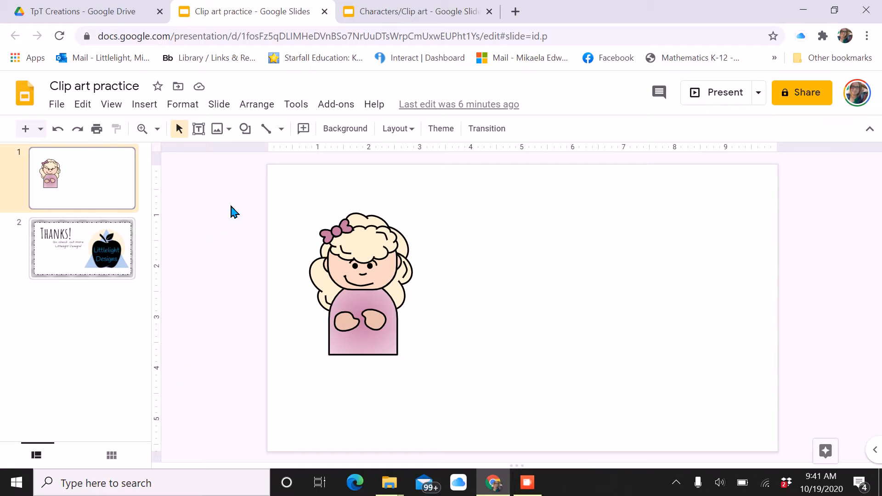
drag(243, 184, 481, 419)
click(480, 419)
drag(266, 182, 428, 377)
click(429, 377)
click(244, 129)
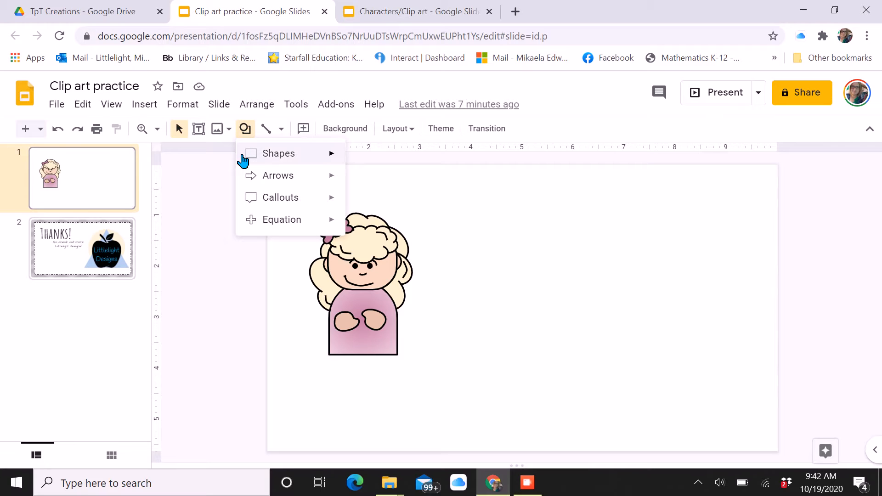
mouse_move(321, 153)
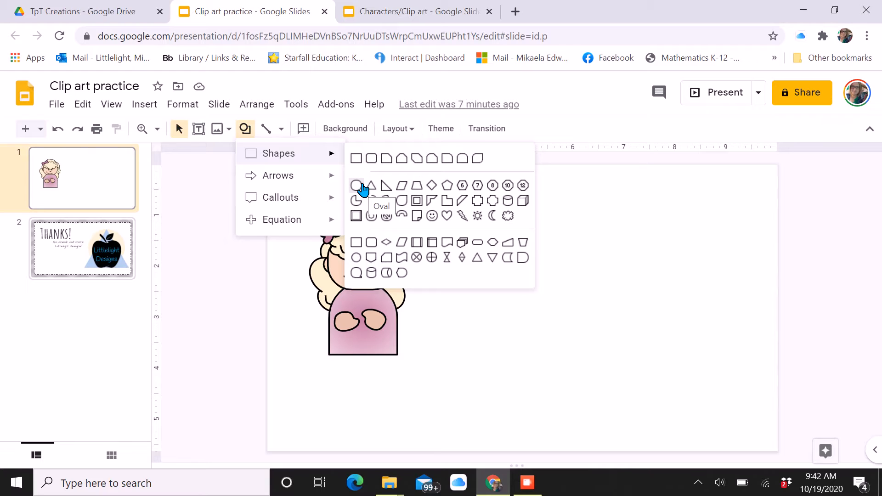
Draw a closed, roughly round head outline with the Curve tool in the blank area beside the sample character.
click(282, 130)
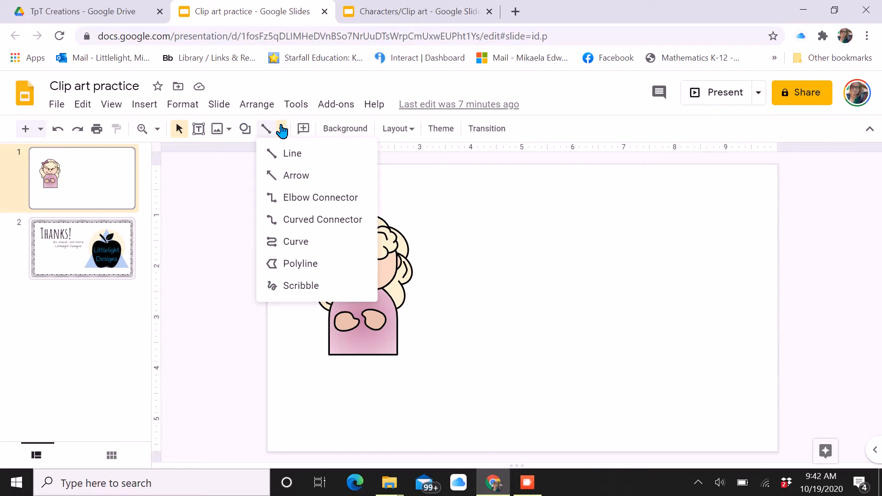
click(298, 241)
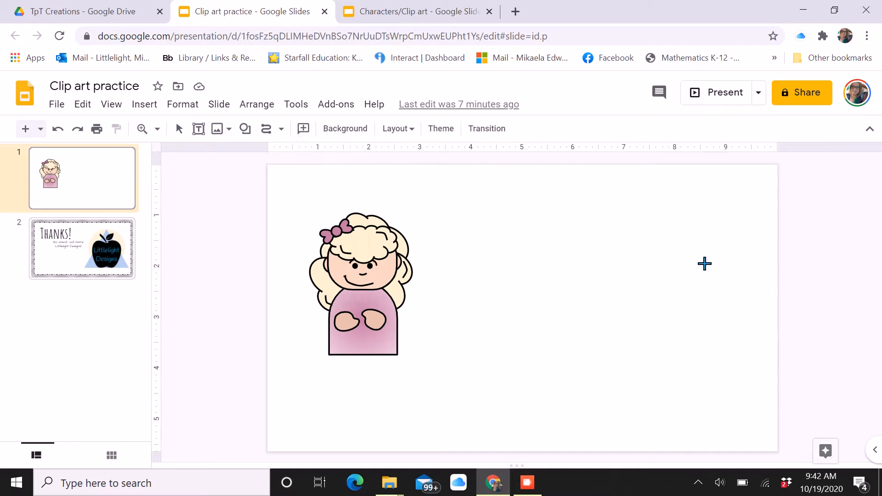
click(544, 250)
click(529, 281)
click(545, 311)
click(573, 320)
click(603, 307)
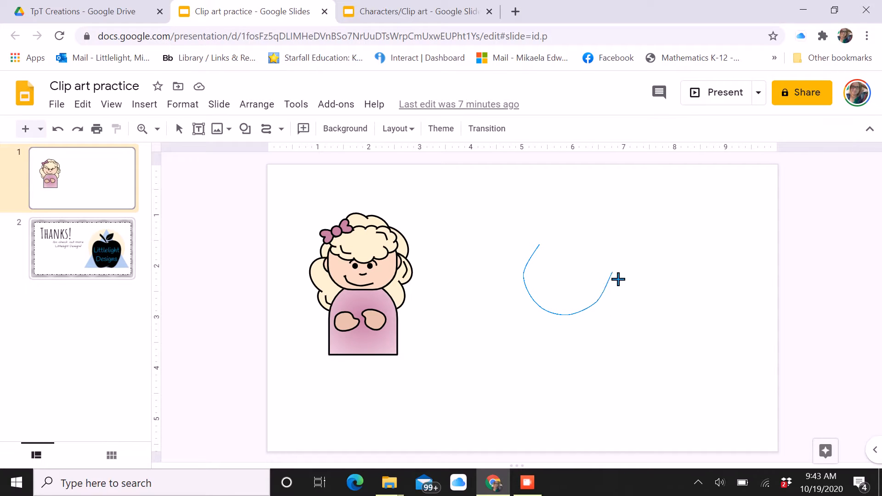
click(621, 283)
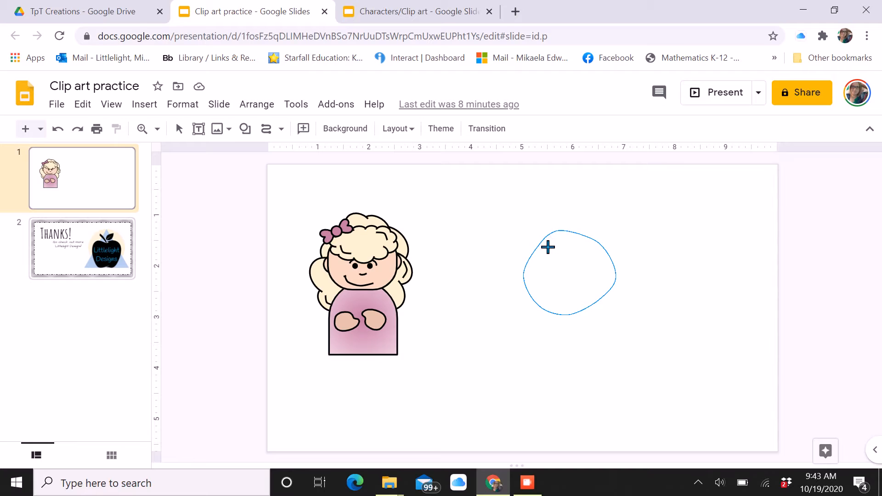
click(538, 243)
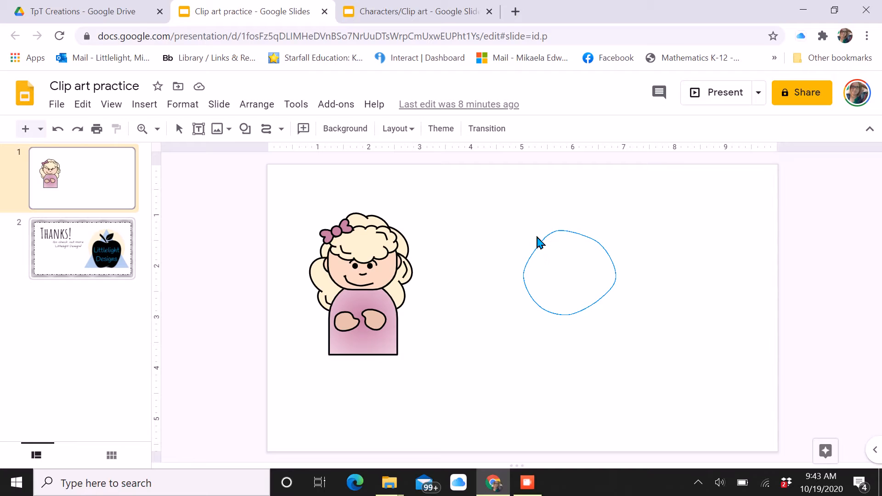
Smooth the head outline by adjusting its upper and rightmost points, and scale the shape down slightly and reposition it.
double_click(577, 276)
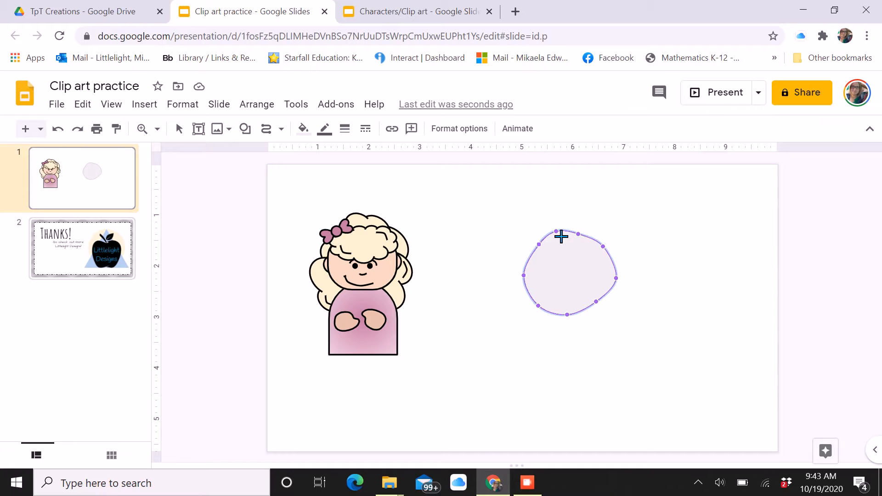
drag(556, 231, 556, 234)
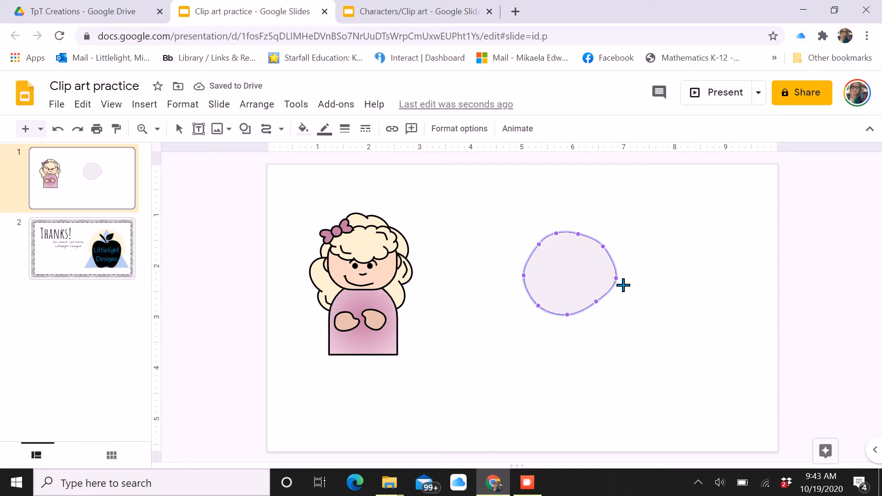
drag(620, 286, 619, 285)
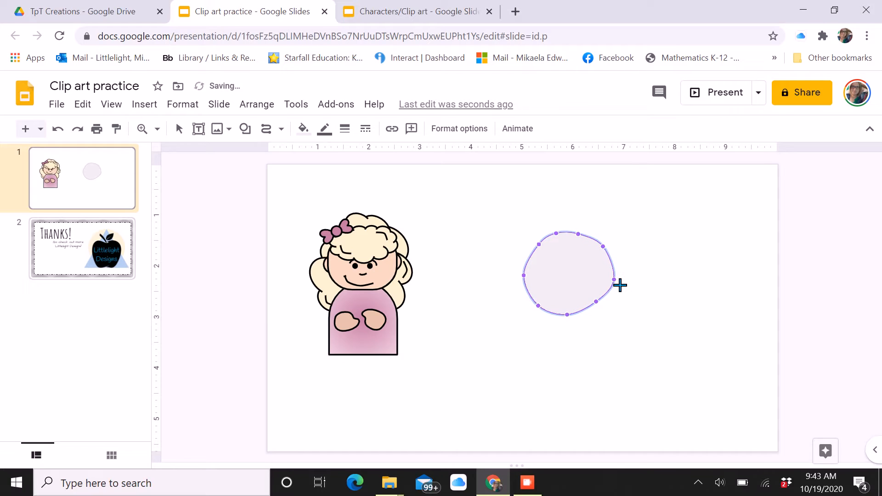
click(668, 290)
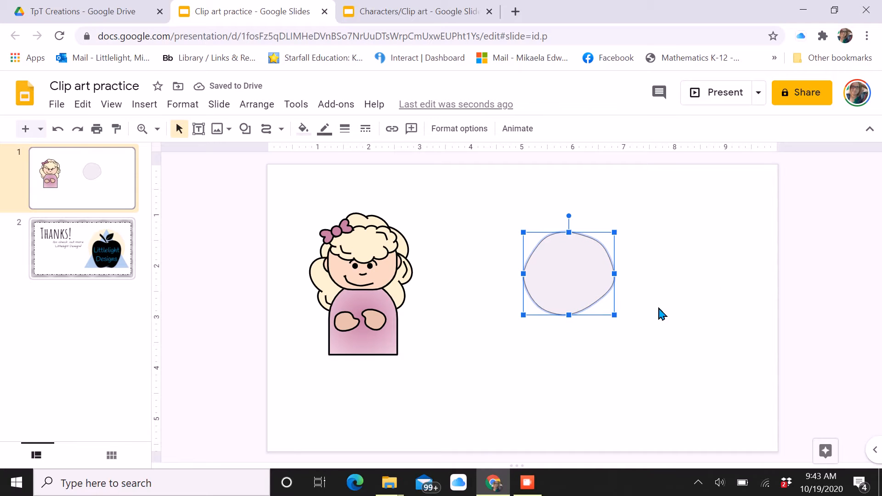
mouse_move(616, 234)
mouse_down()
mouse_move(604, 250)
mouse_move(605, 241)
mouse_up()
drag(588, 290, 620, 255)
Draw an oval below the head shape as an alternative head base.
click(247, 128)
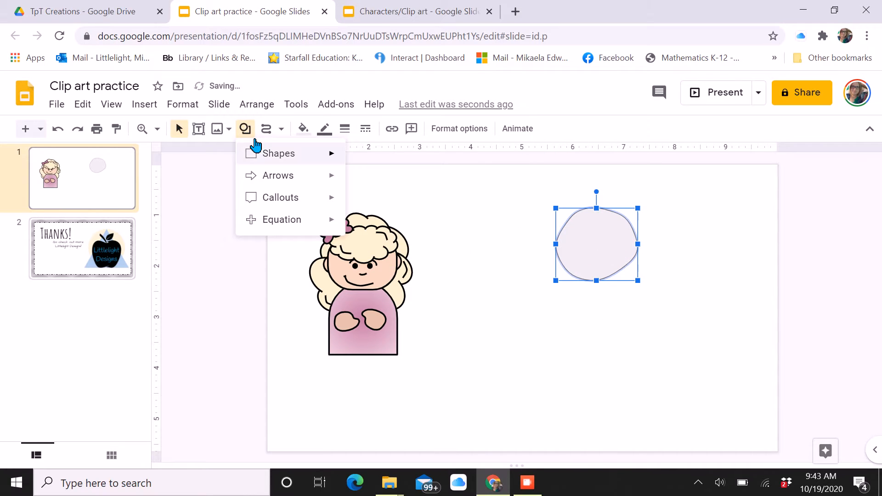
mouse_move(264, 153)
click(356, 184)
mouse_move(483, 382)
mouse_down()
mouse_move(554, 441)
mouse_move(549, 435)
mouse_up()
Draw a rounded rectangle below the head shape and increase its corner rounding.
click(246, 129)
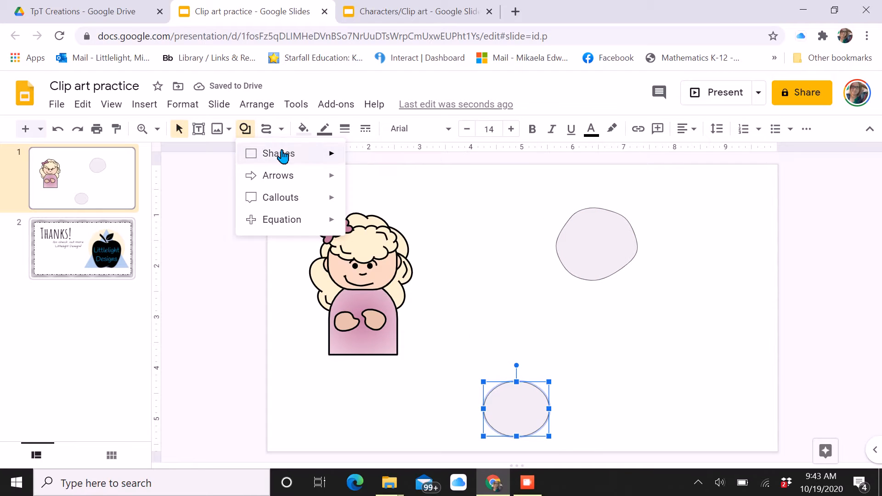
mouse_move(278, 153)
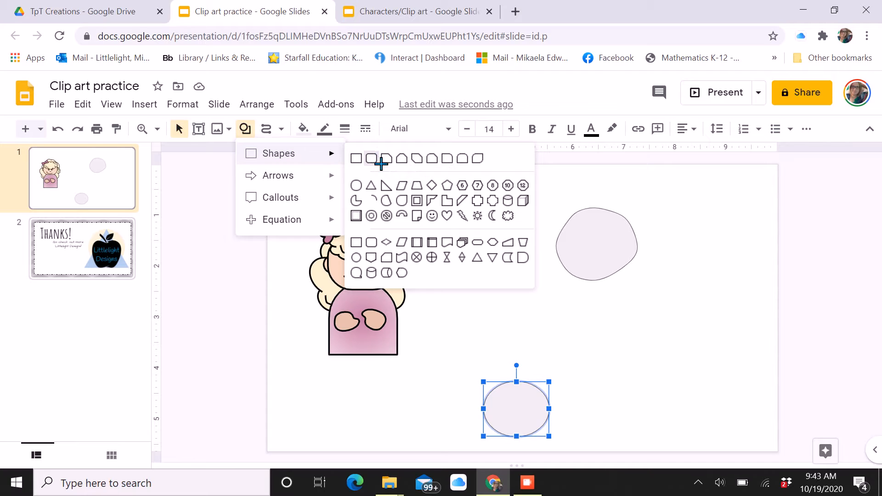
click(378, 161)
drag(571, 311, 659, 382)
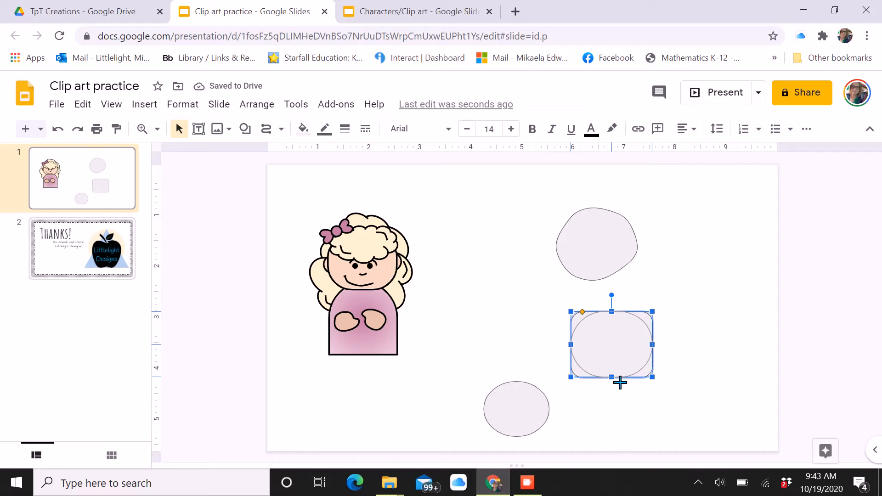
mouse_move(601, 352)
mouse_down()
mouse_move(590, 342)
mouse_move(599, 349)
mouse_up()
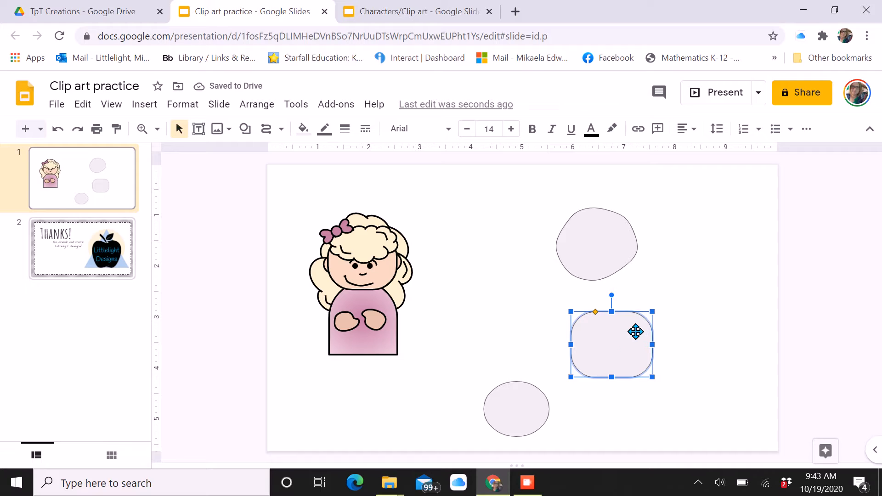
Delete the rounded rectangle and the oval, keeping only the curve-drawn head.
key(Delete)
click(531, 411)
key(Delete)
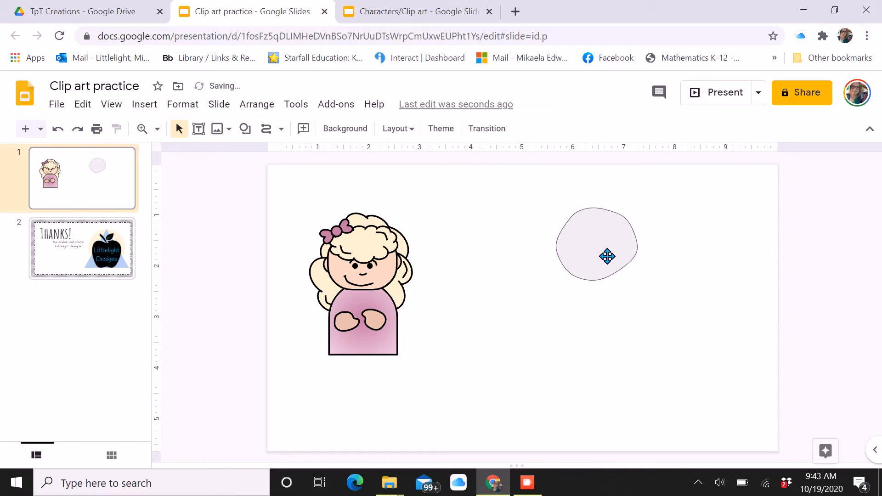
Move the head shape slightly down and fill it with the custom light peach skin colour.
drag(606, 256, 603, 298)
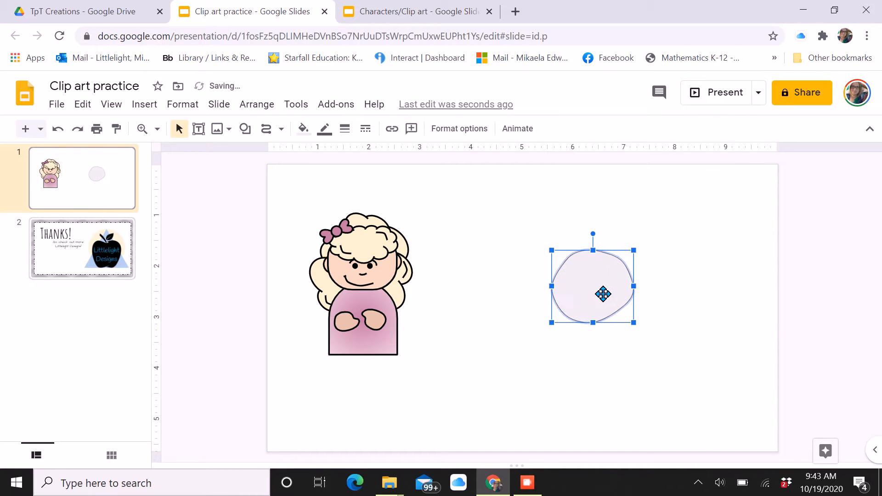
click(303, 129)
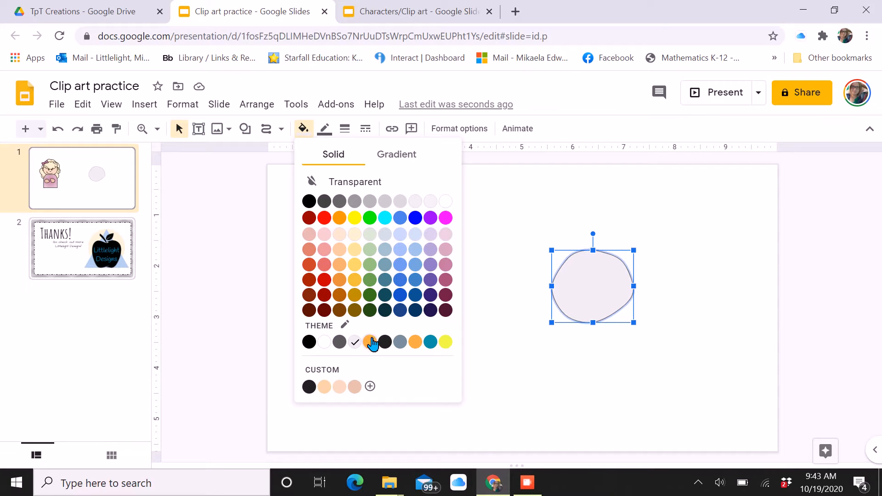
click(338, 386)
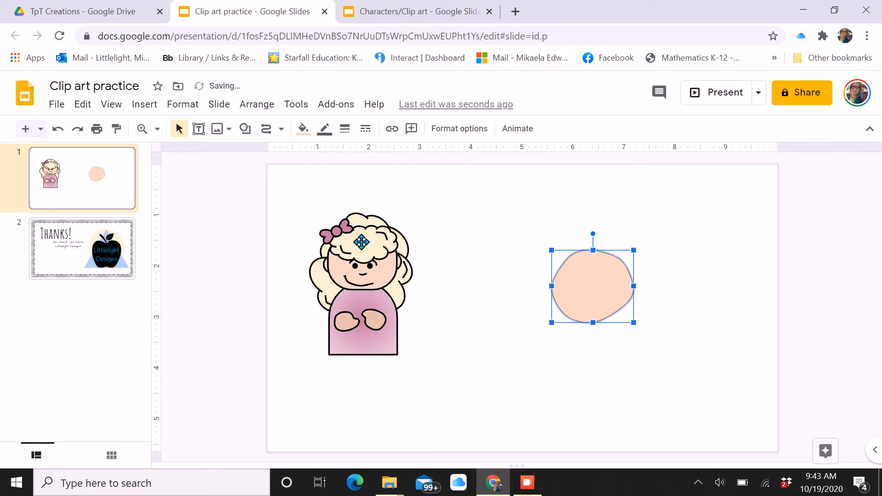
Give the head shape a black outline with a 3px line weight.
click(326, 131)
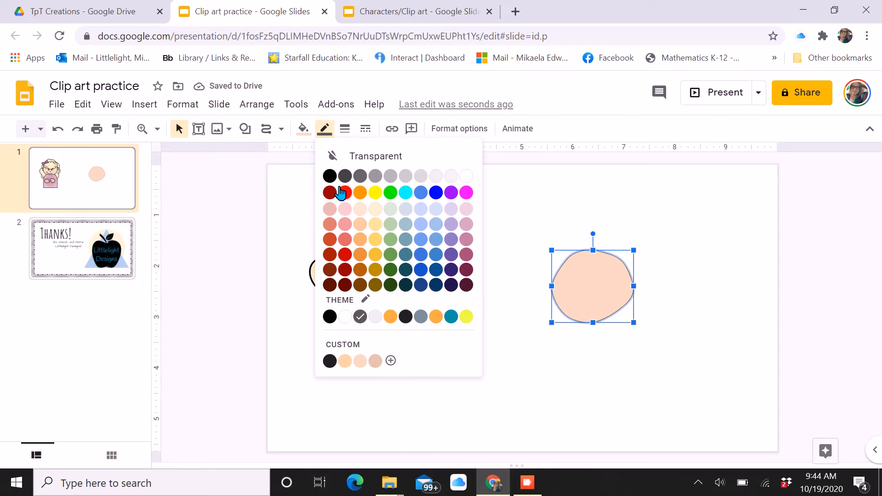
click(330, 175)
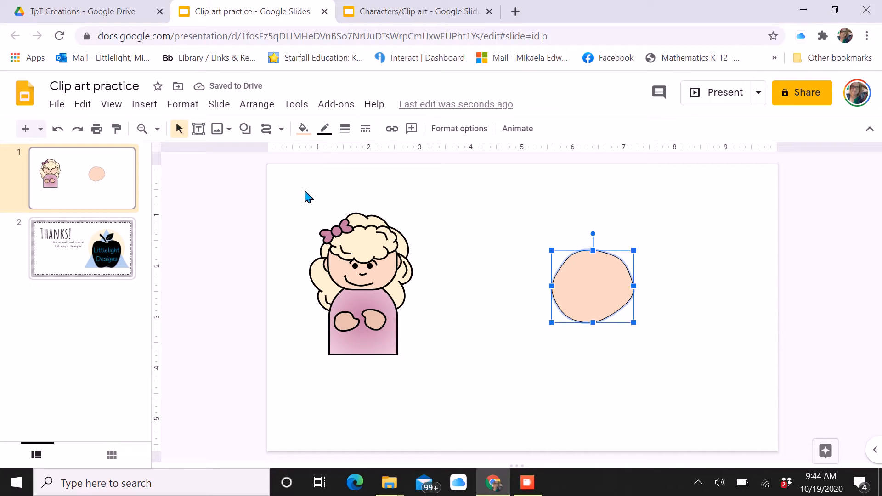
drag(307, 194, 417, 387)
drag(528, 213, 650, 358)
click(324, 128)
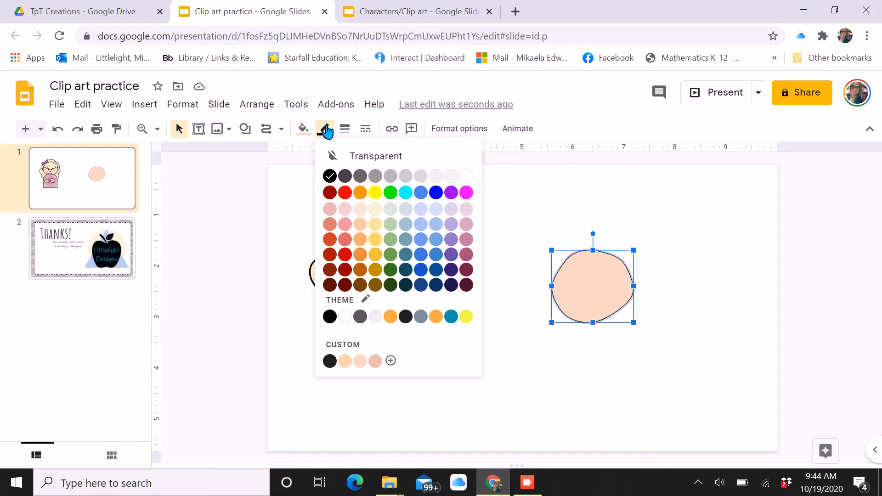
click(329, 176)
click(345, 129)
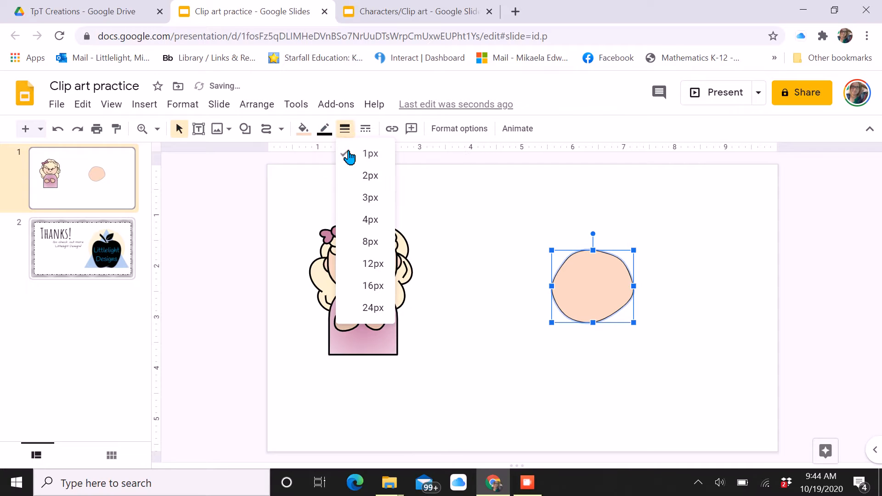
click(360, 197)
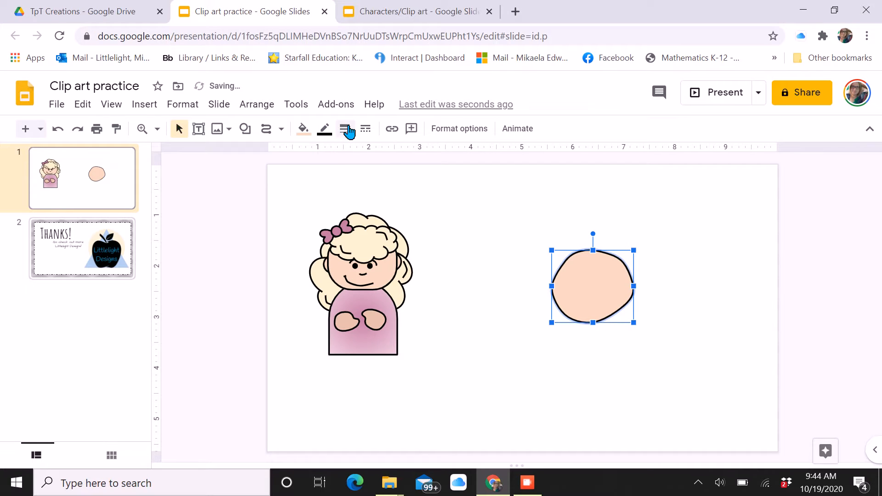
click(516, 250)
drag(521, 224, 659, 358)
click(519, 228)
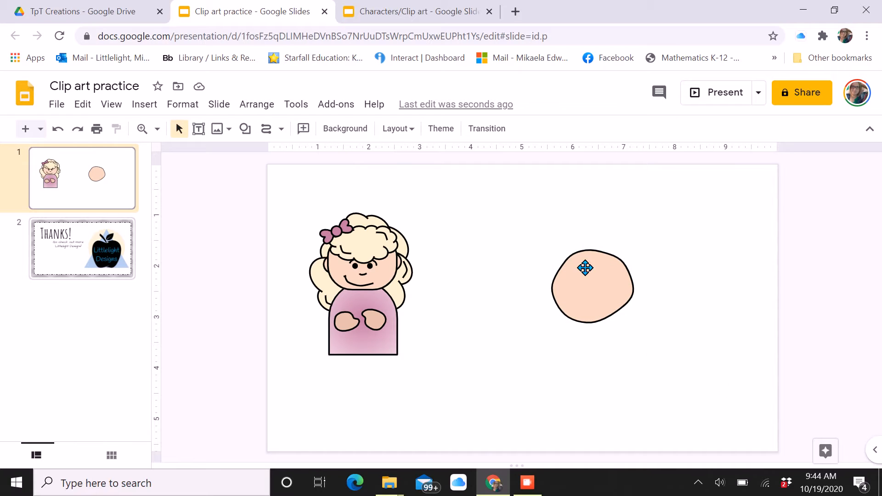
Draw a small oval for an eye in the upper-left part of the head, working at a closer zoom.
click(245, 130)
mouse_move(251, 156)
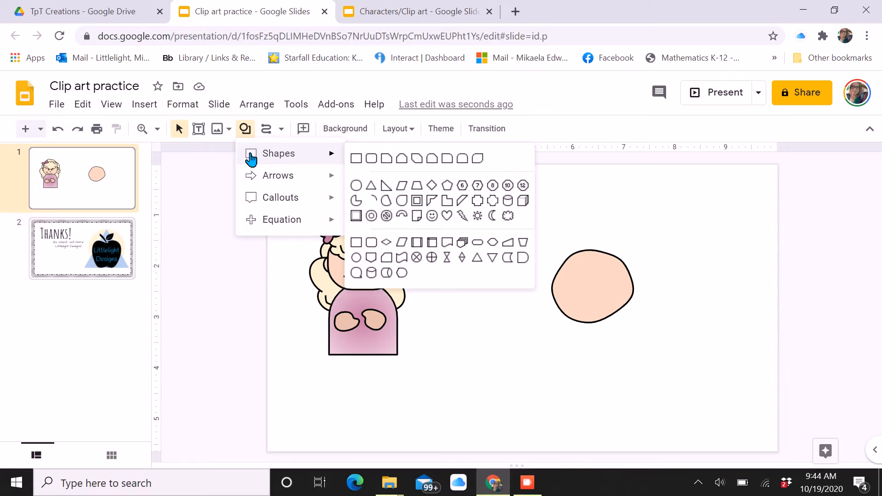
click(352, 185)
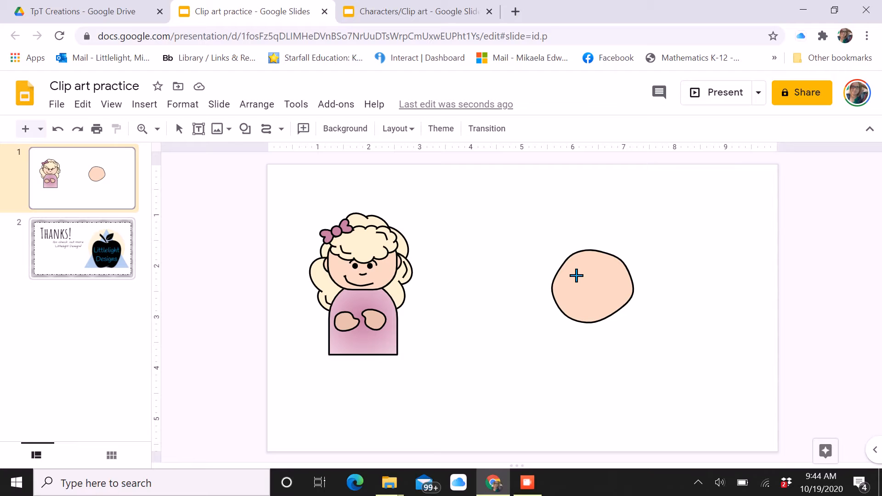
click(142, 129)
click(558, 280)
scroll(662, 451, right, 2)
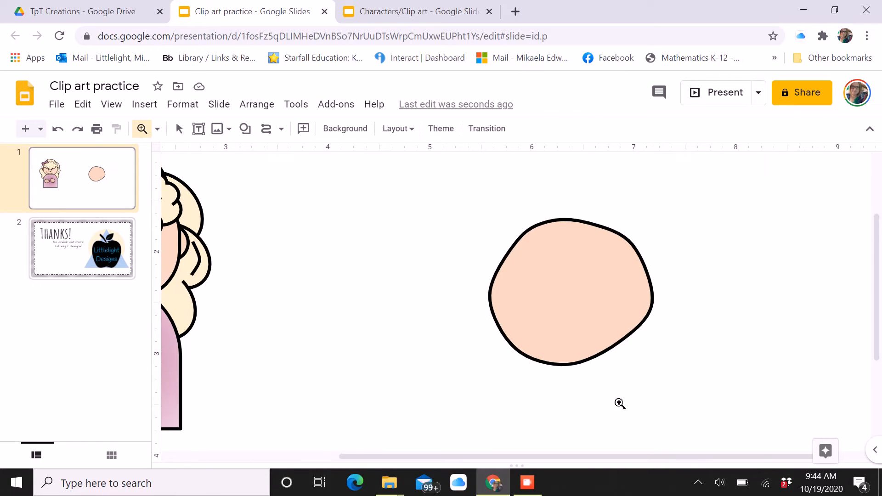
click(619, 342)
drag(643, 461, 655, 461)
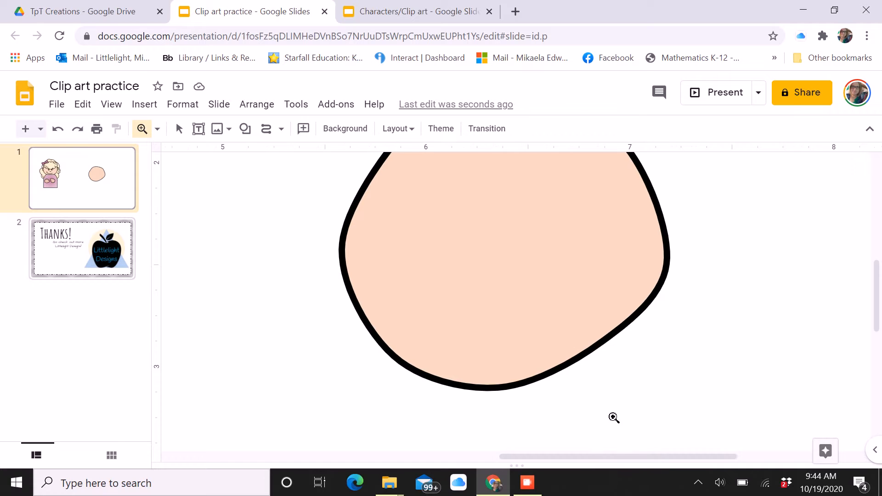
scroll(614, 418, up, 2)
click(245, 129)
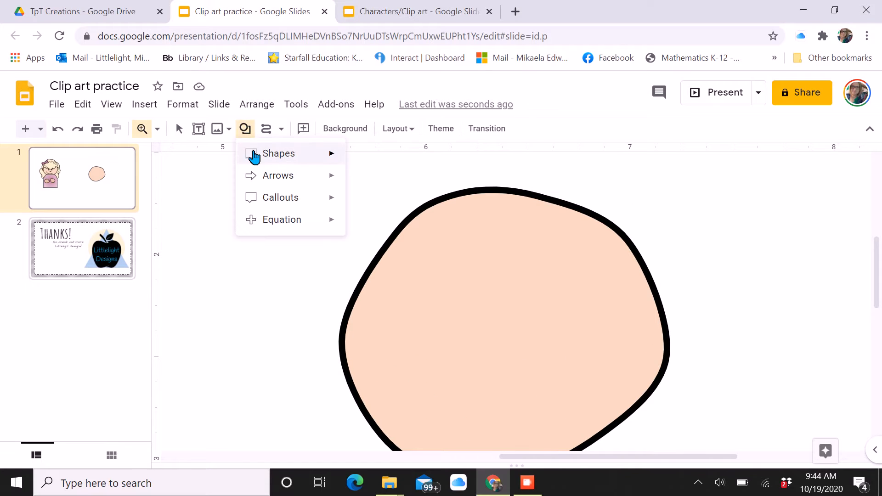
mouse_move(254, 156)
click(356, 177)
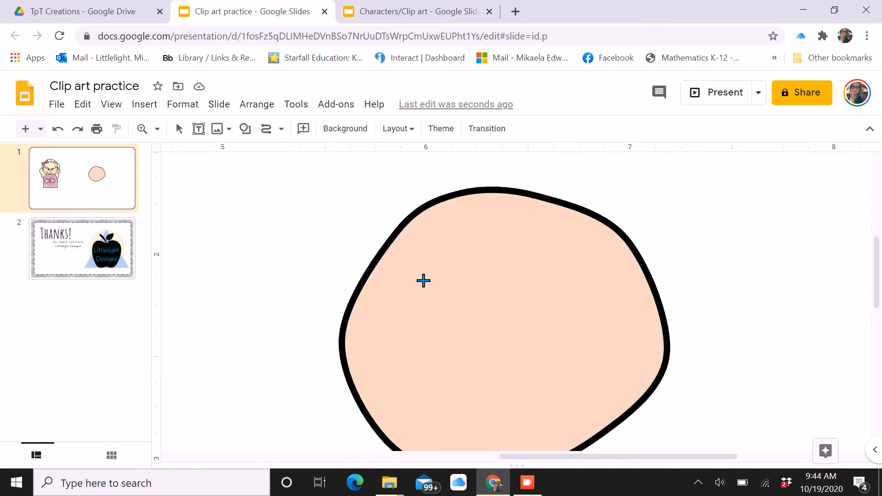
drag(418, 275, 456, 315)
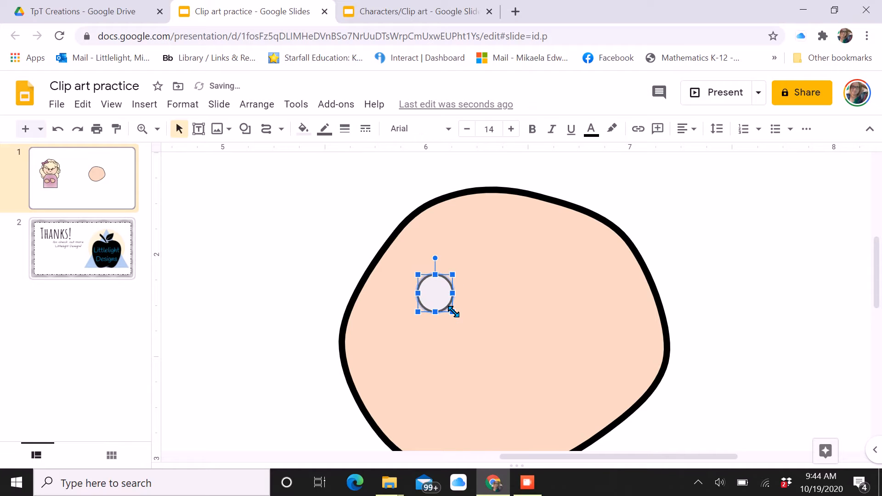
Colour the eye oval's fill and border black and move it slightly down and toward the middle of the face.
click(303, 129)
click(307, 199)
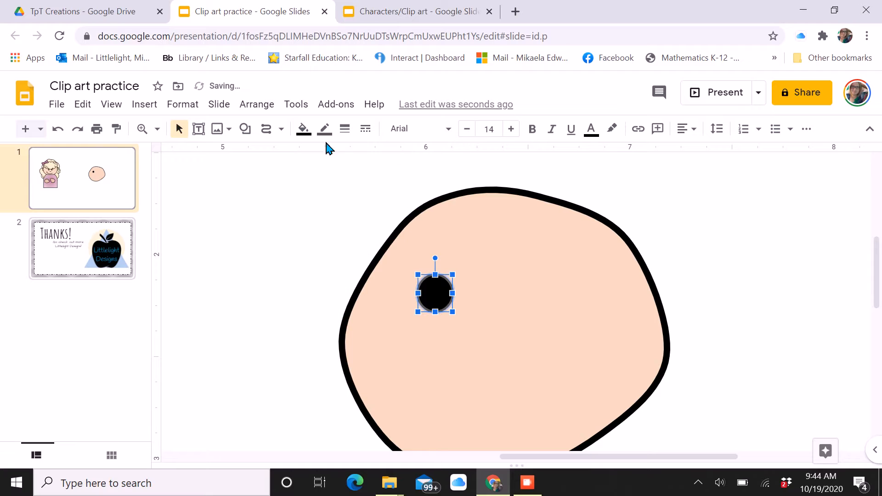
click(324, 129)
click(331, 174)
drag(441, 294, 461, 312)
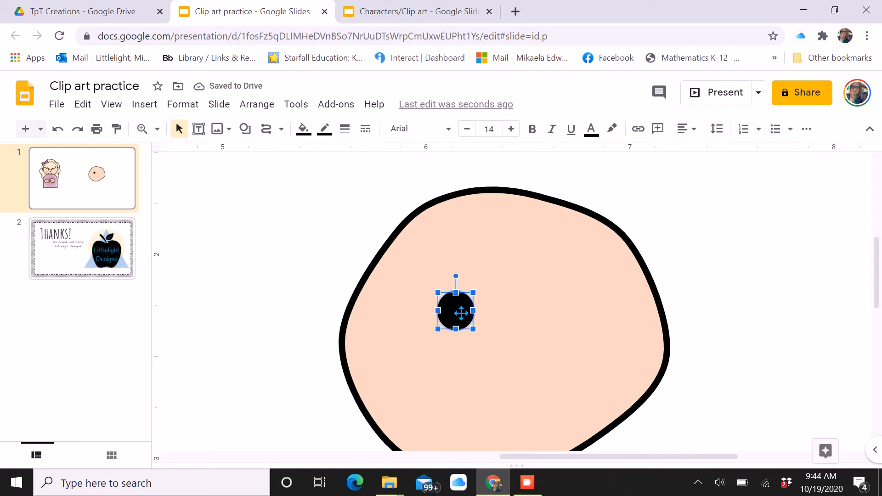
Duplicate the black eye oval and place the copy level with the first eye on the other side of the face.
key(ctrl+d)
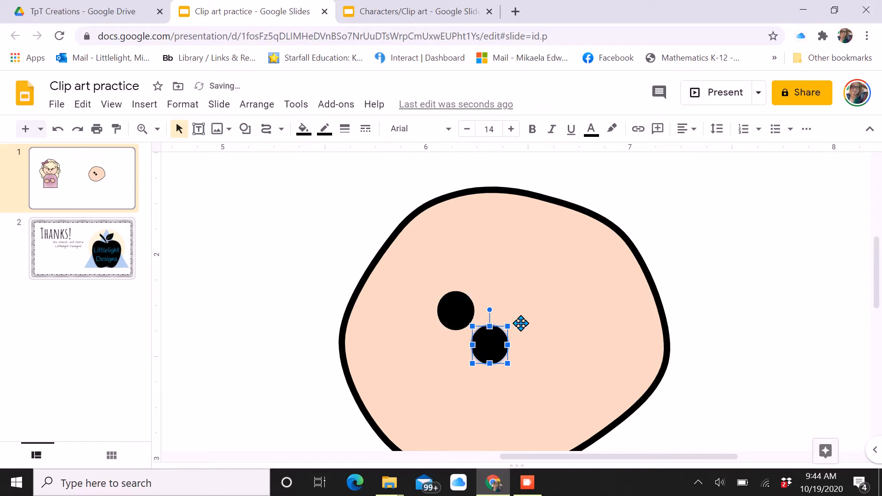
drag(500, 350, 540, 322)
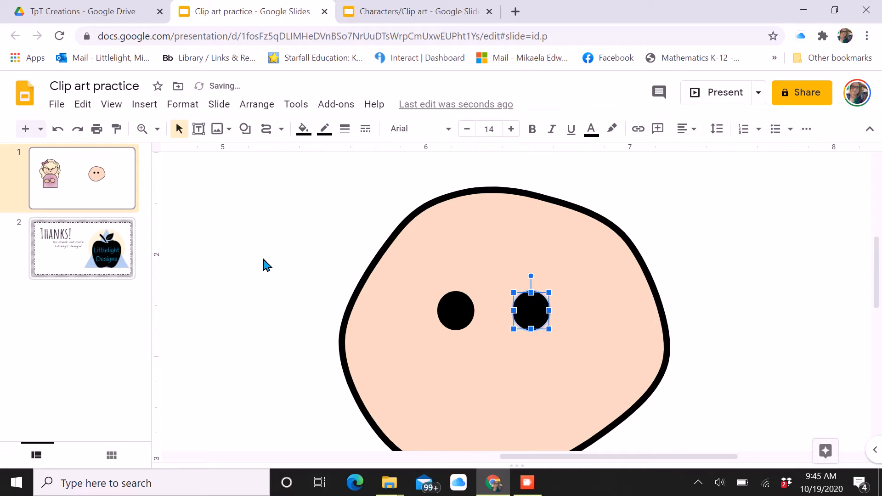
click(298, 221)
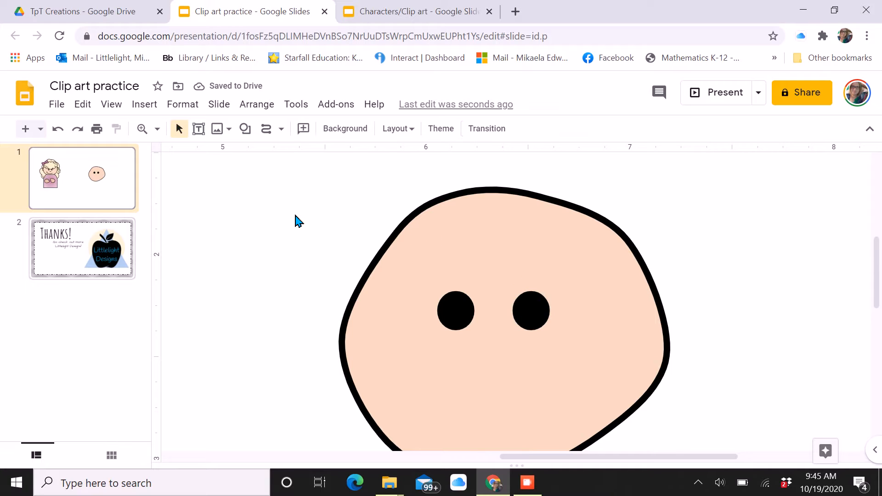
click(282, 131)
click(286, 155)
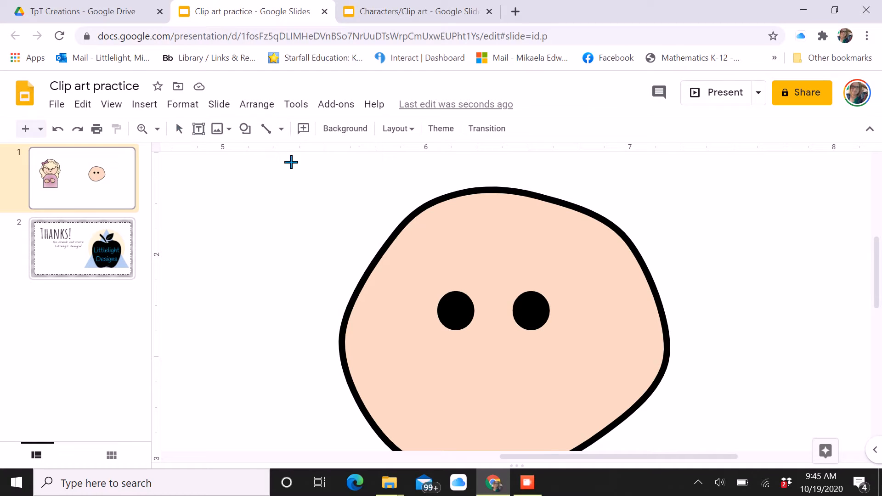
drag(510, 294, 547, 278)
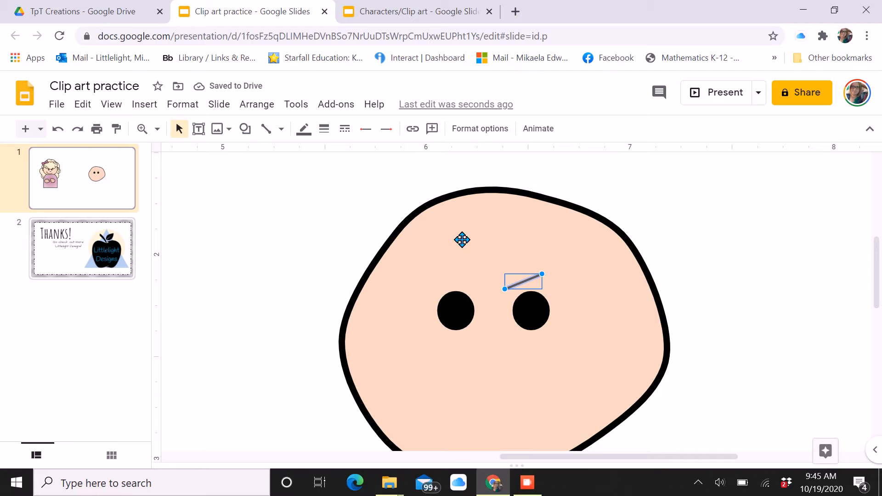
key(Delete)
Draw a short arched eyebrow above the right eye with the Curve tool.
click(280, 131)
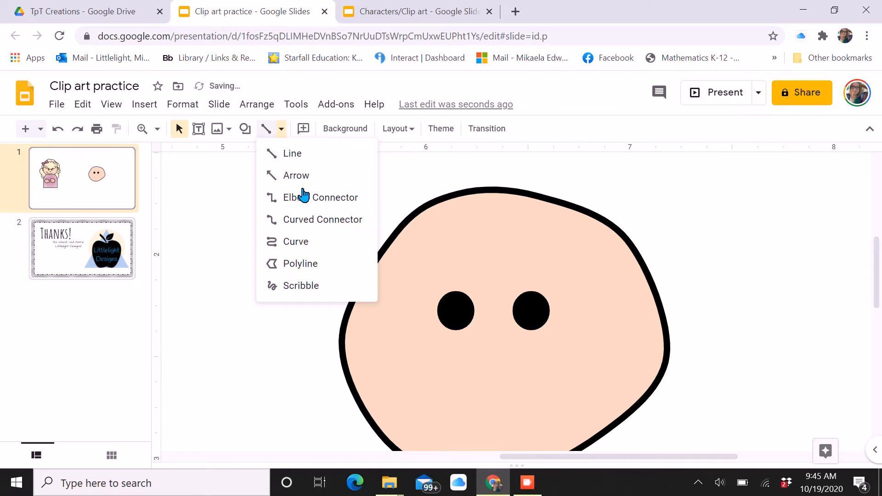
click(299, 243)
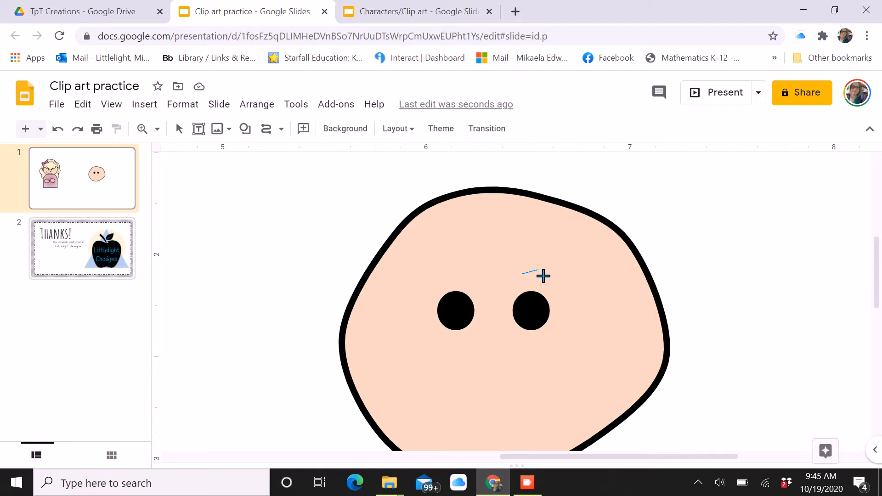
click(543, 275)
double_click(550, 274)
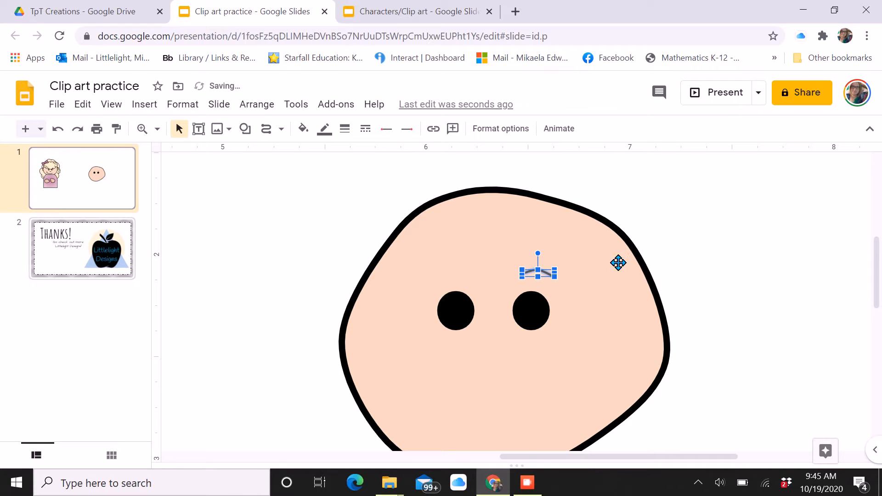
click(268, 130)
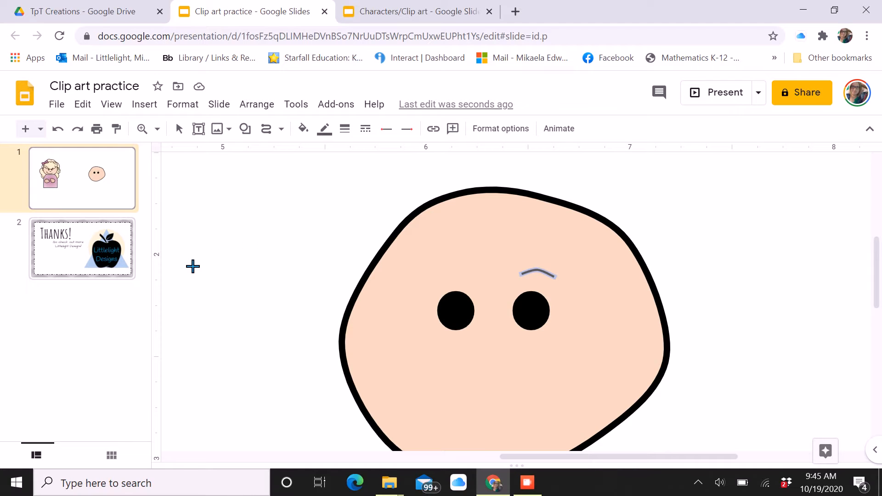
mouse_move(187, 260)
mouse_down()
mouse_move(285, 276)
mouse_move(301, 307)
mouse_move(237, 280)
mouse_move(229, 257)
mouse_up()
click(225, 260)
click(266, 263)
double_click(269, 264)
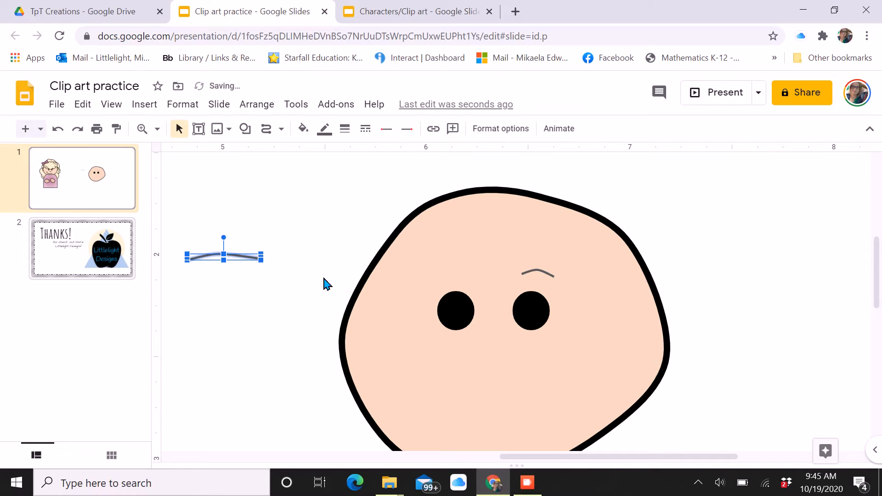
key(Delete)
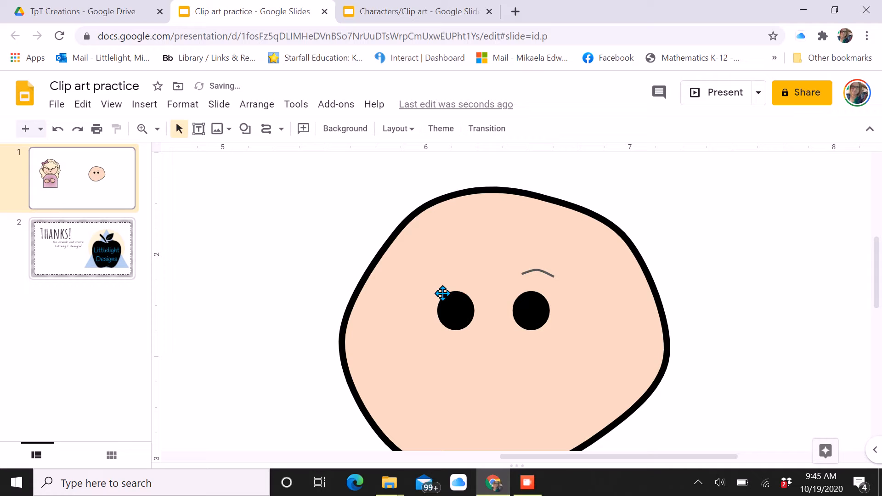
Colour the eyebrow curve black and give it a thicker line weight.
click(531, 273)
click(324, 129)
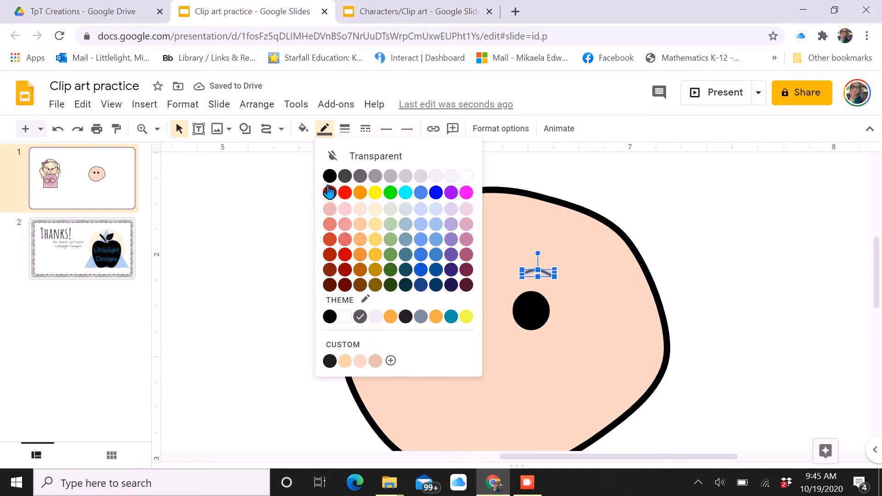
click(329, 177)
click(342, 131)
click(355, 198)
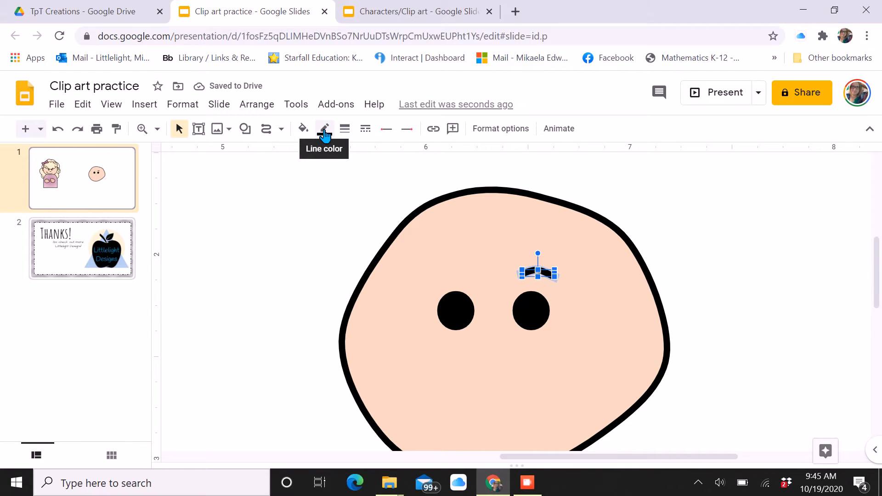
Duplicate the eyebrow and place the copy above the left eye, level with the original.
key(ctrl+d)
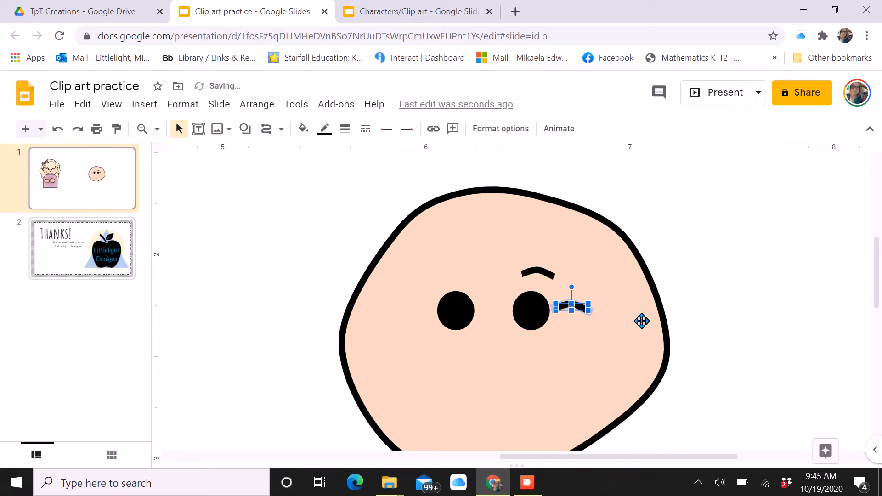
drag(580, 312, 464, 279)
click(548, 274)
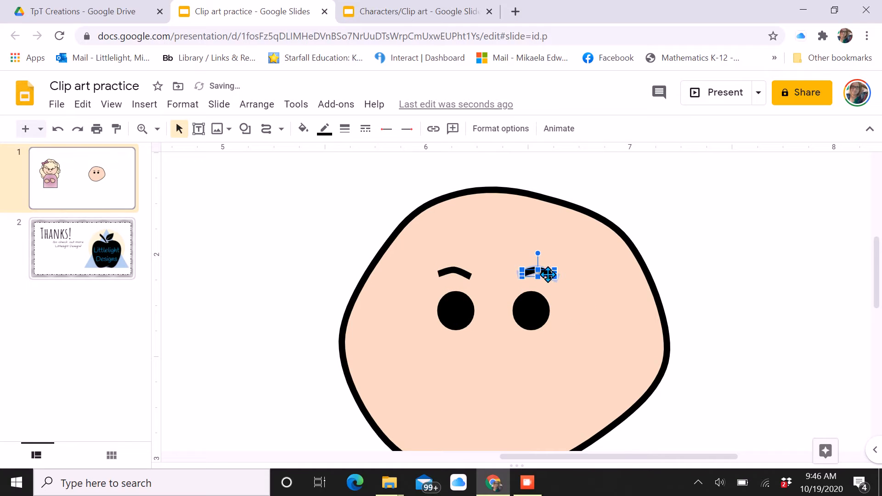
Tilt the left eyebrow slightly counterclockwise, undoing the extra reshaping made after the rotation.
click(444, 275)
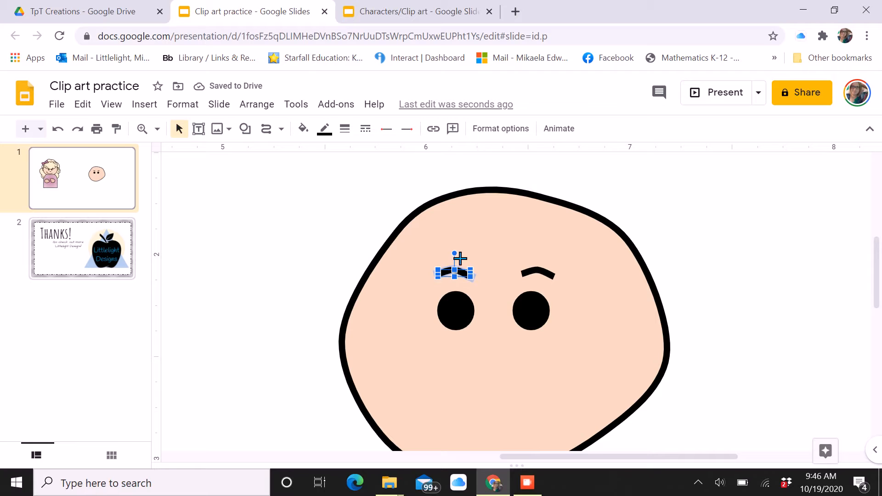
drag(459, 258, 440, 282)
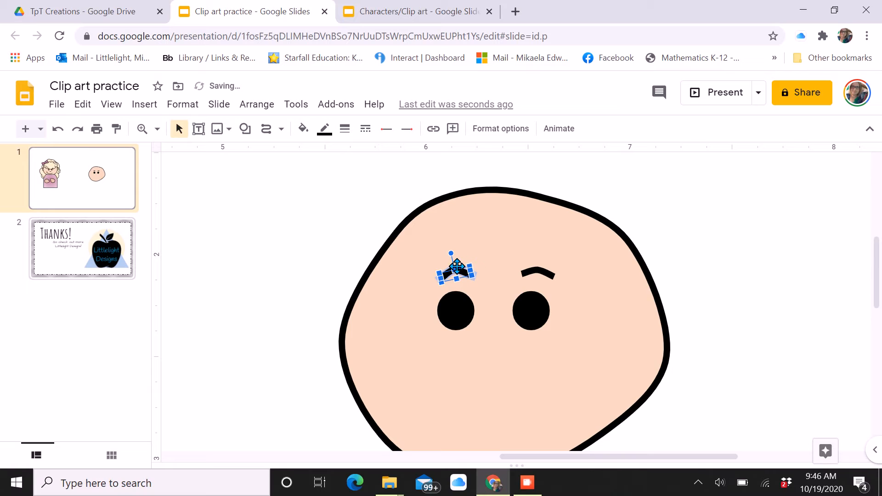
click(57, 129)
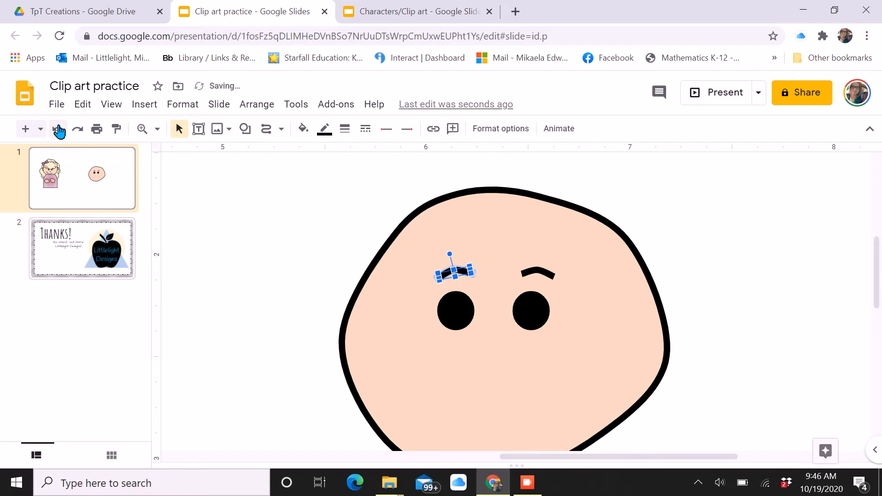
click(234, 242)
Duplicate the left eyebrow, then flip, widen and rotate the copy into a smiling mouth in the lower face.
scroll(367, 291, down, 2)
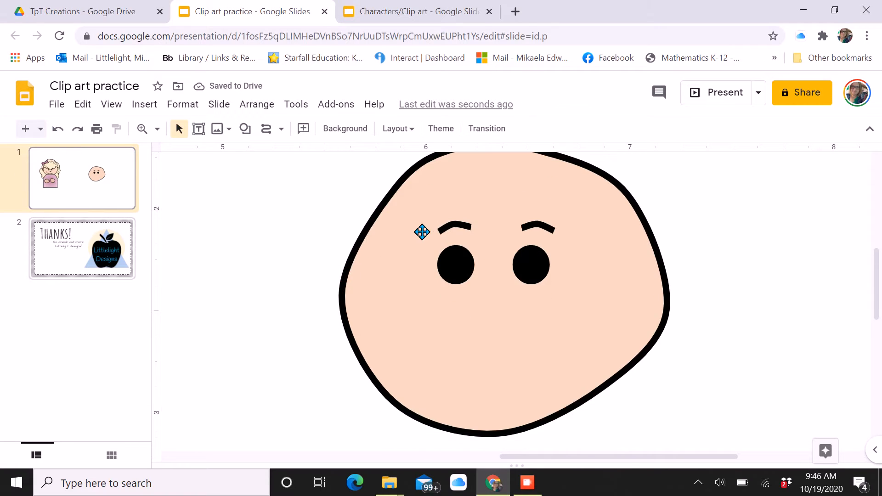
click(450, 227)
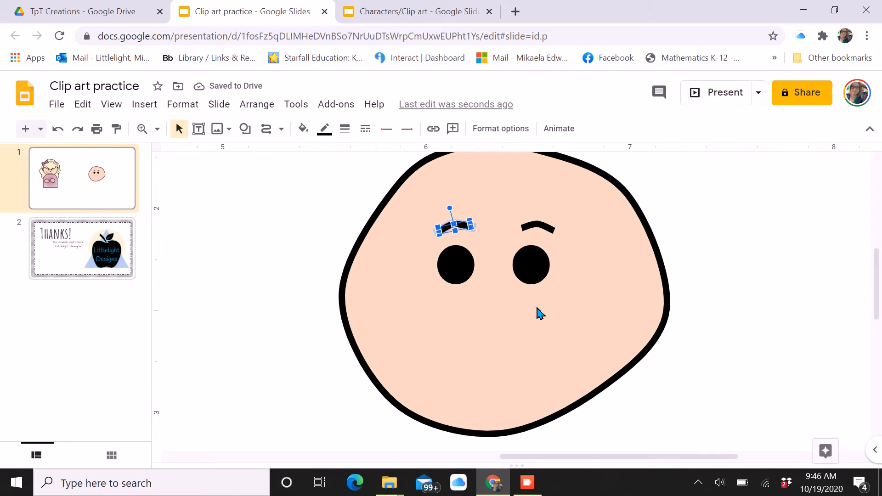
key(ctrl+d)
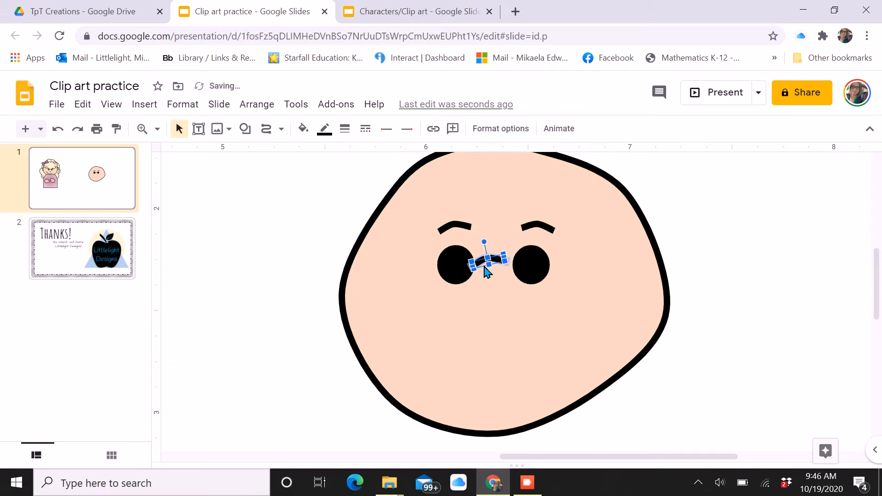
drag(497, 275, 546, 348)
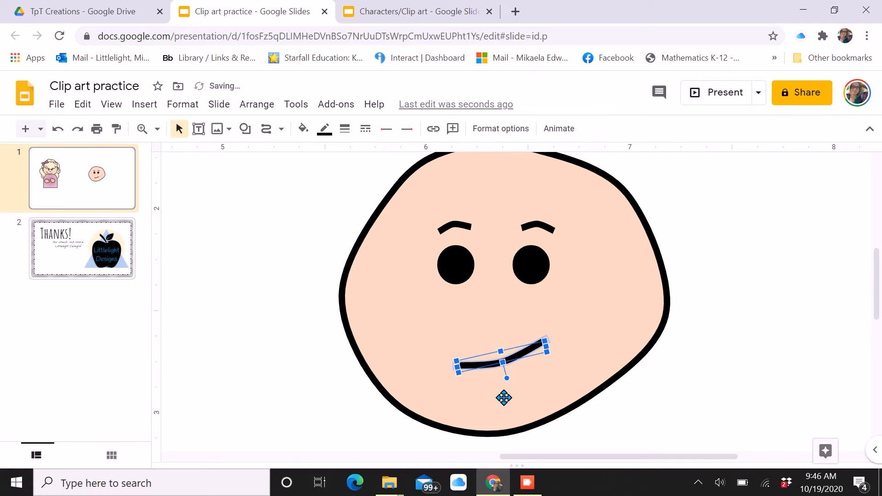
drag(506, 377, 492, 403)
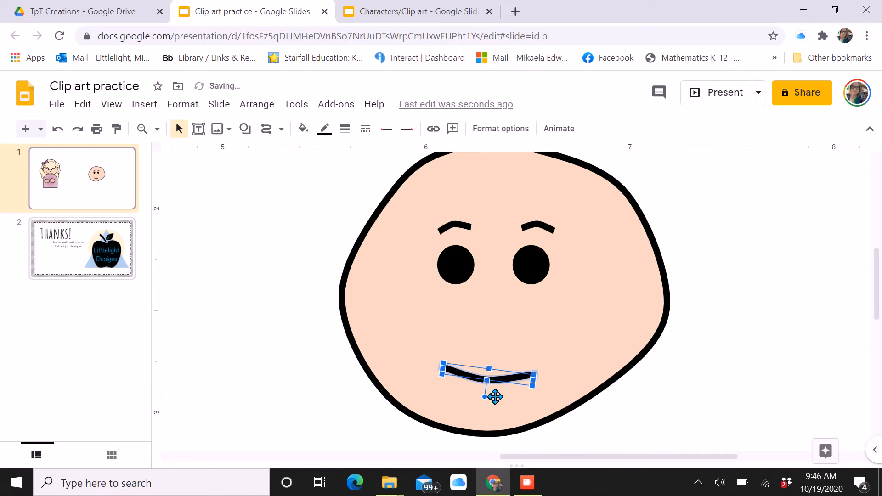
Edit the mouth curve's points, pulling its middle point slightly down to deepen the smile.
double_click(469, 374)
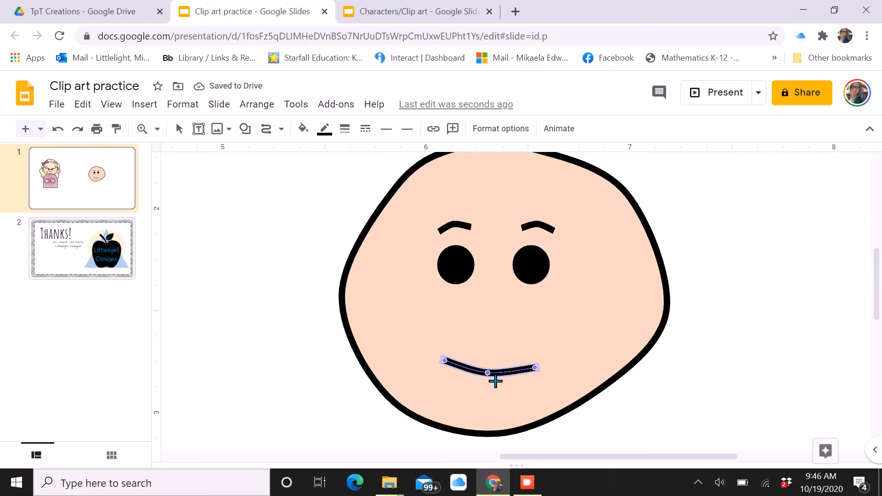
drag(483, 372, 495, 385)
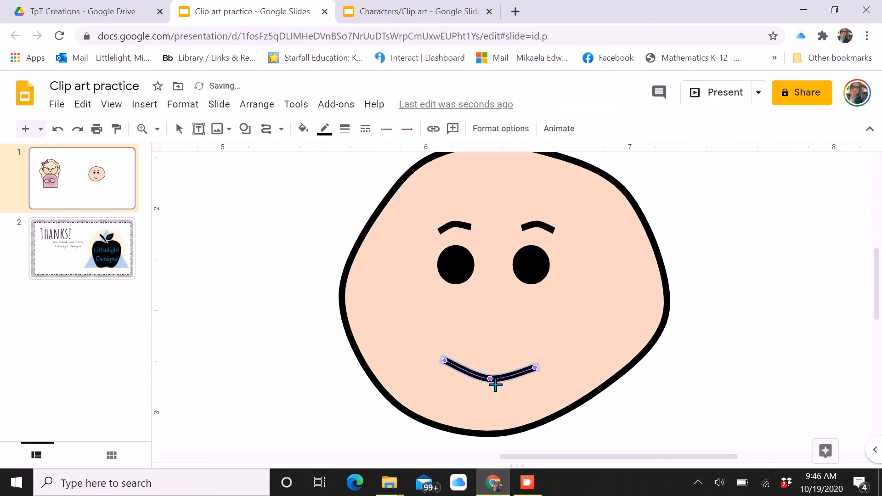
double_click(464, 372)
click(465, 373)
click(681, 405)
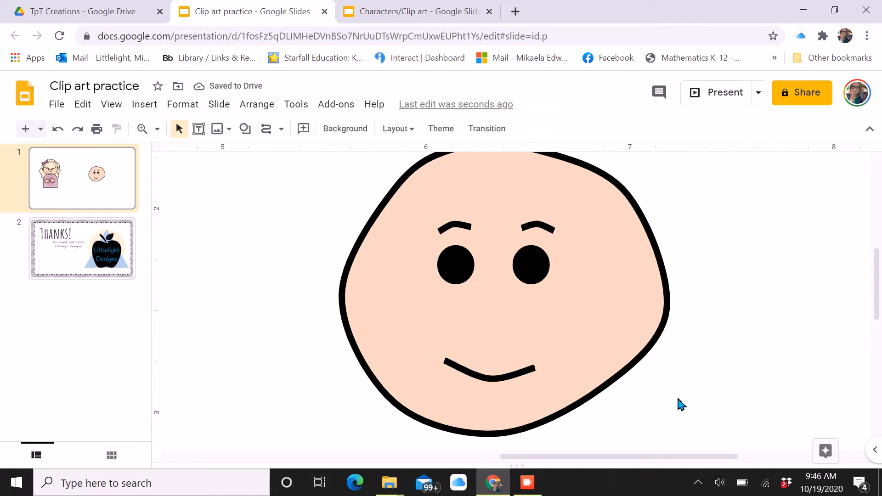
Move both eyes and eyebrows together slightly down, and move the mouth slightly up.
click(460, 264)
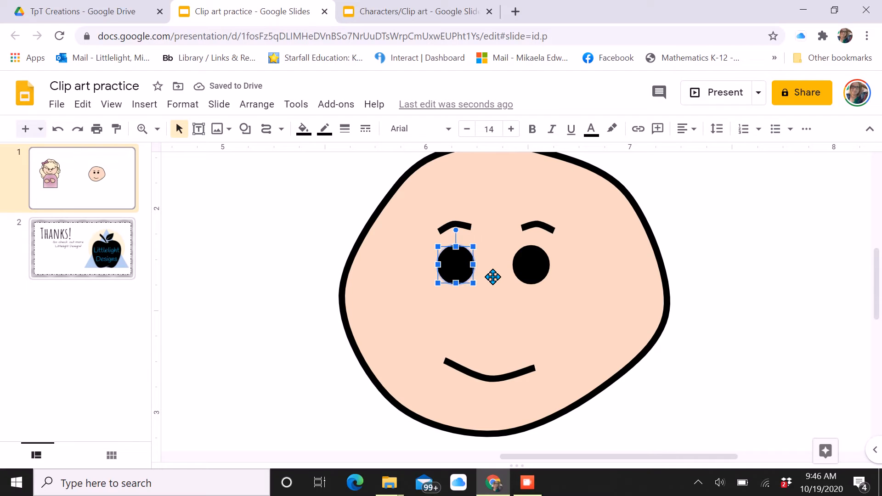
click(519, 265)
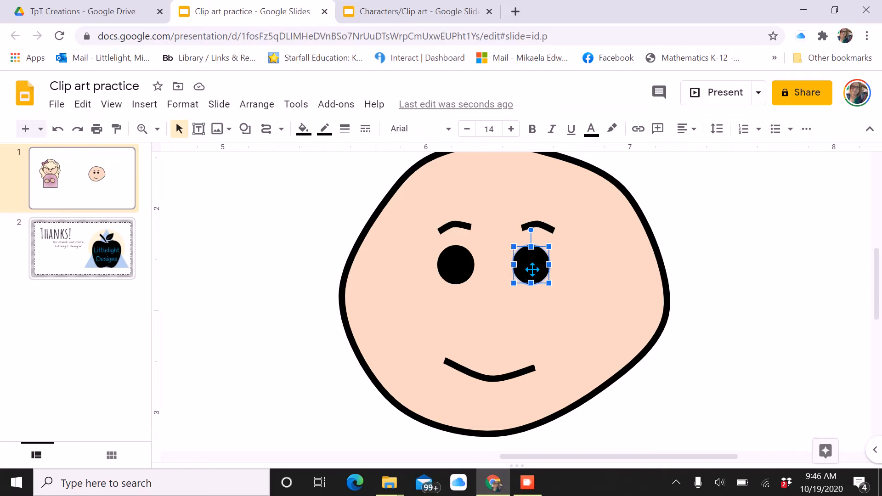
shift+click(456, 263)
shift+click(457, 229)
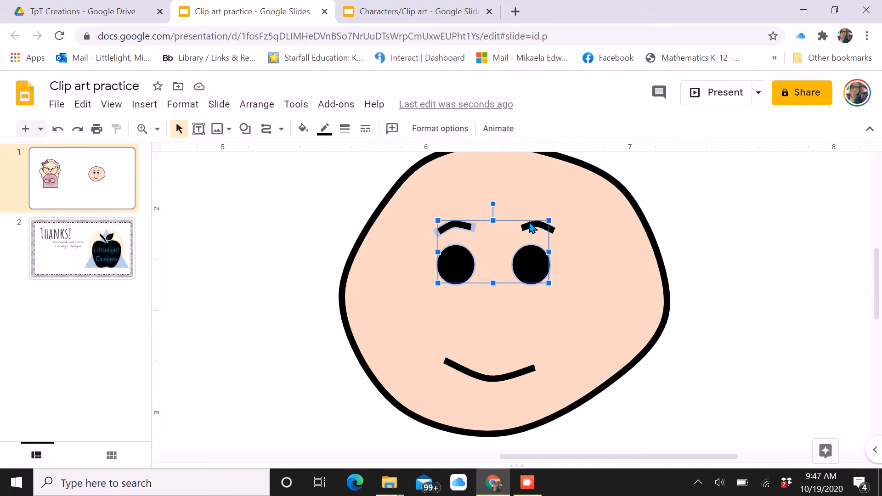
shift+click(531, 226)
drag(535, 265, 536, 276)
click(517, 371)
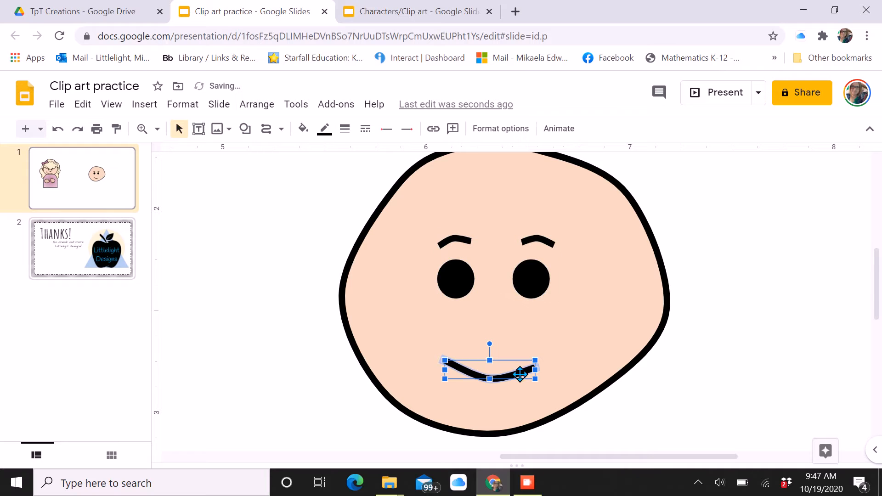
drag(509, 376, 513, 365)
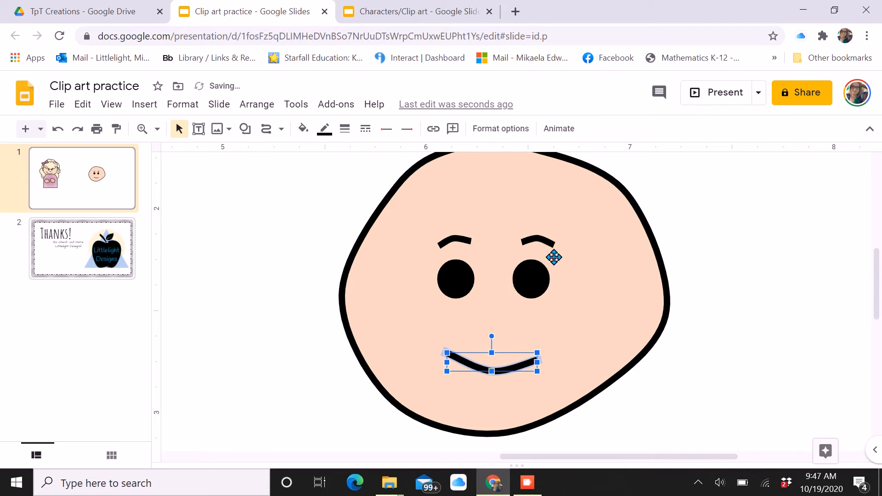
Make a small nose from a flipped copy of the right eyebrow, placed centrally between the eyes and mouth.
click(548, 246)
drag(544, 246, 501, 319)
click(722, 323)
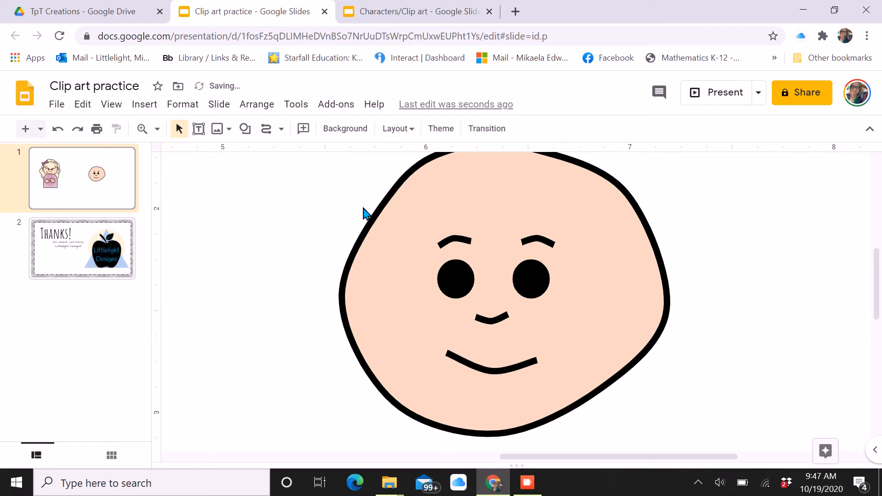
Edit the head curve's points, pulling one point on each side slightly inward to make the face rounder.
click(157, 129)
click(170, 154)
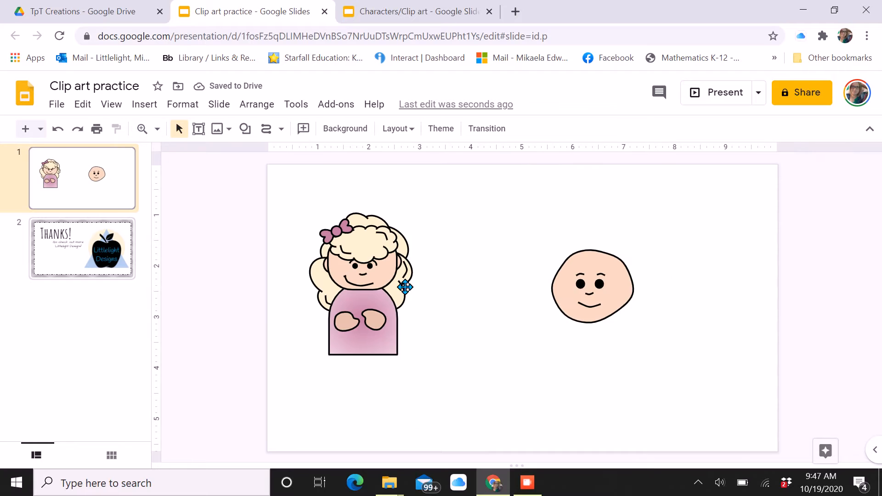
double_click(626, 302)
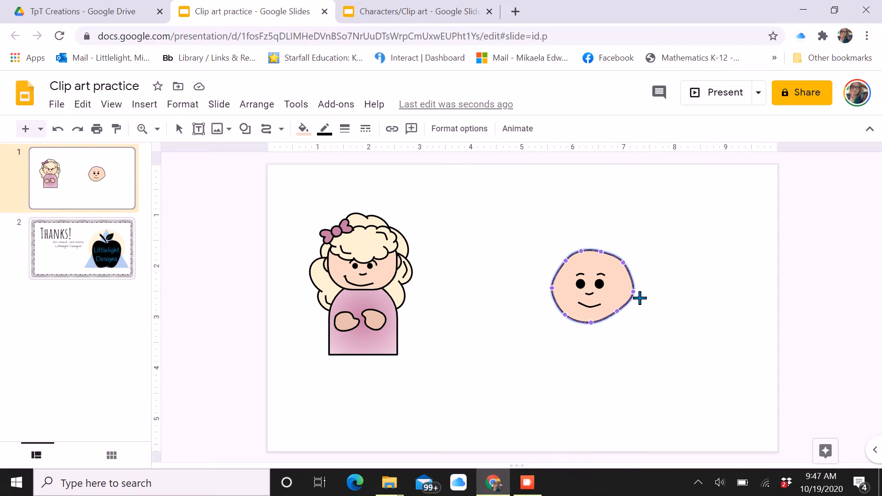
drag(635, 298, 630, 294)
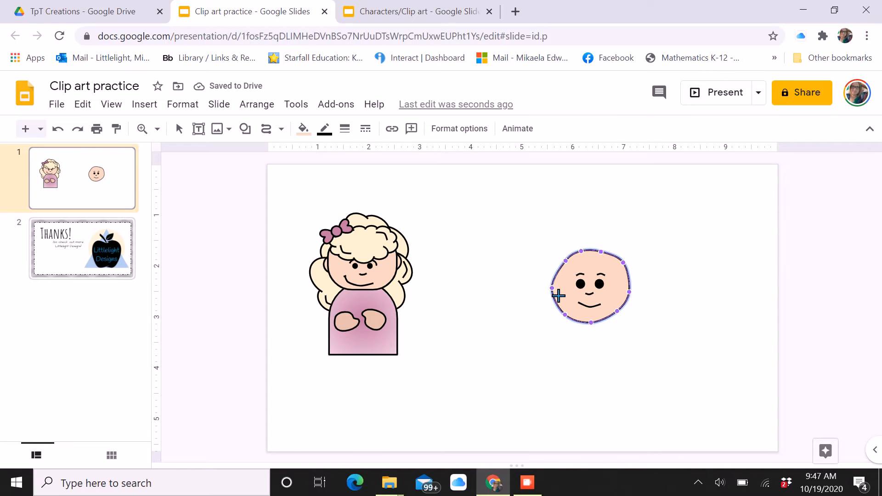
drag(561, 296, 564, 297)
click(656, 353)
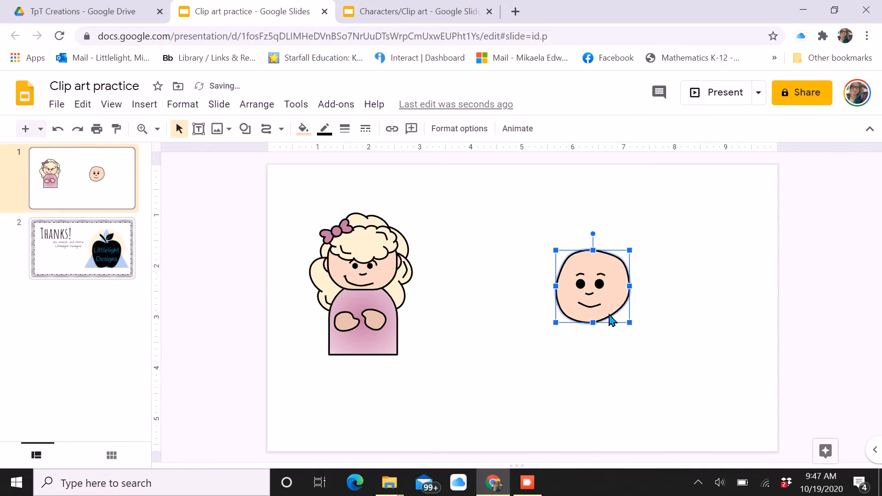
Resize both eyes together to make them slightly narrower and closer to each other.
click(601, 287)
shift+click(582, 287)
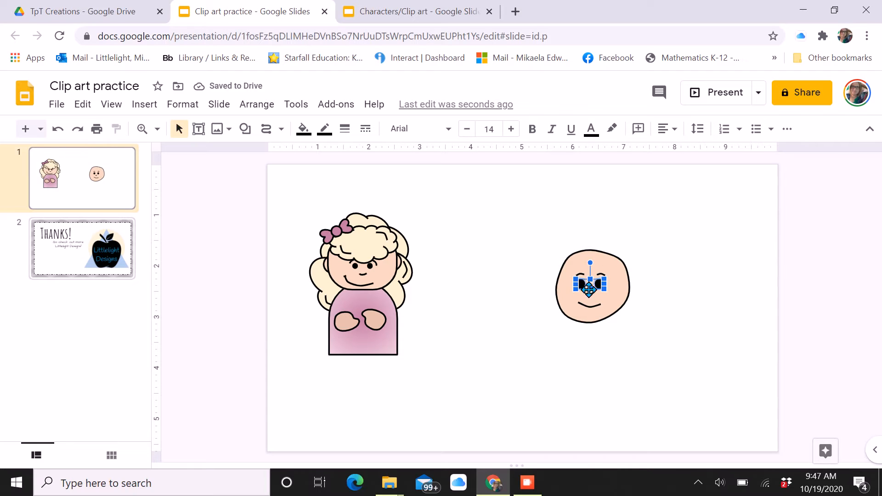
click(350, 130)
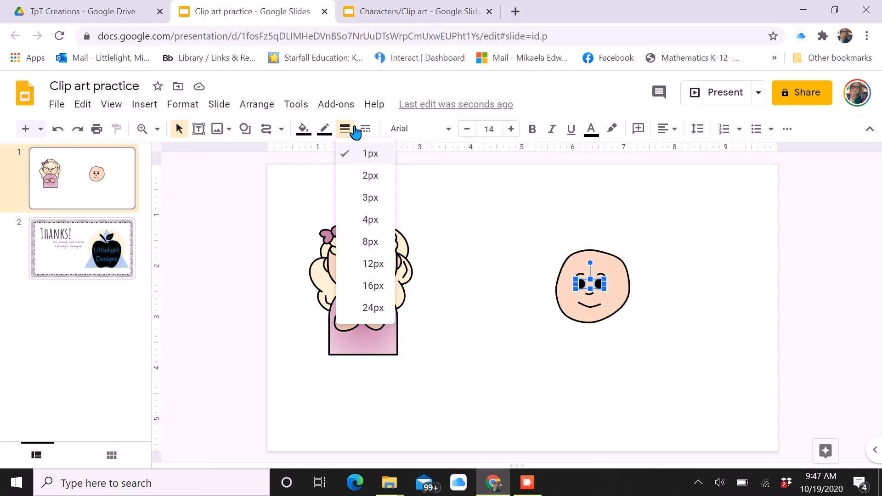
click(508, 240)
click(602, 287)
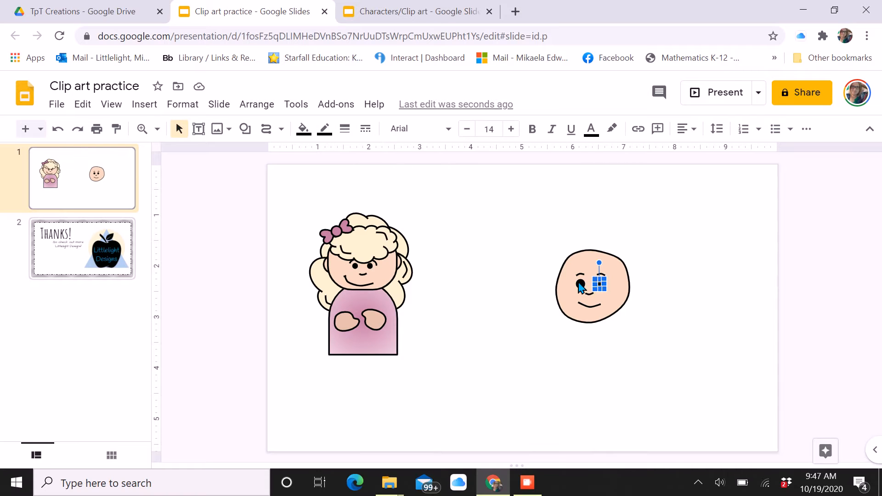
click(581, 285)
shift+click(596, 283)
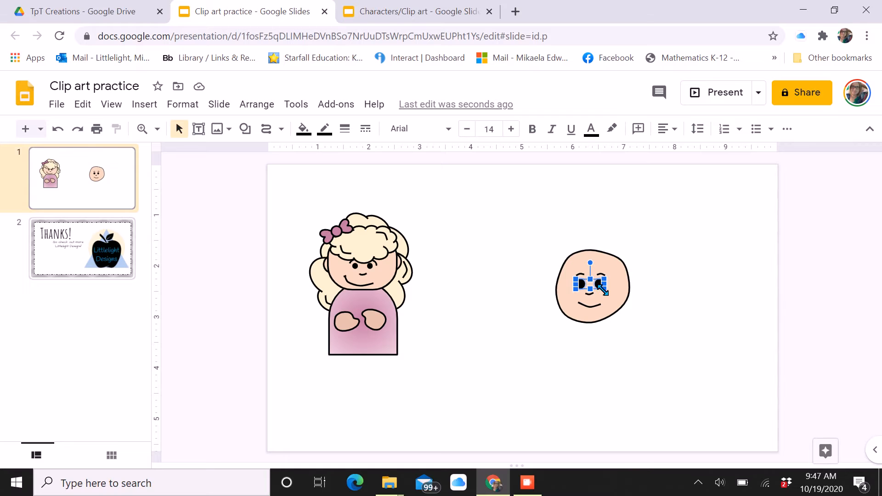
drag(603, 290, 600, 289)
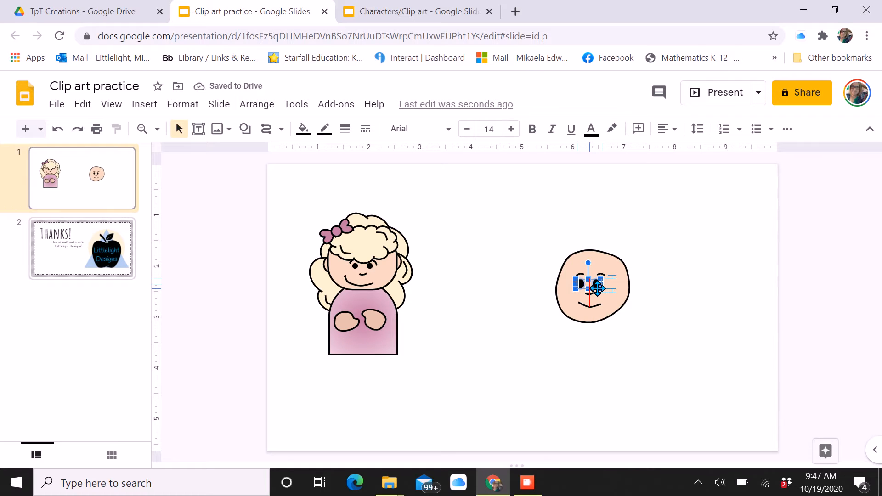
click(674, 329)
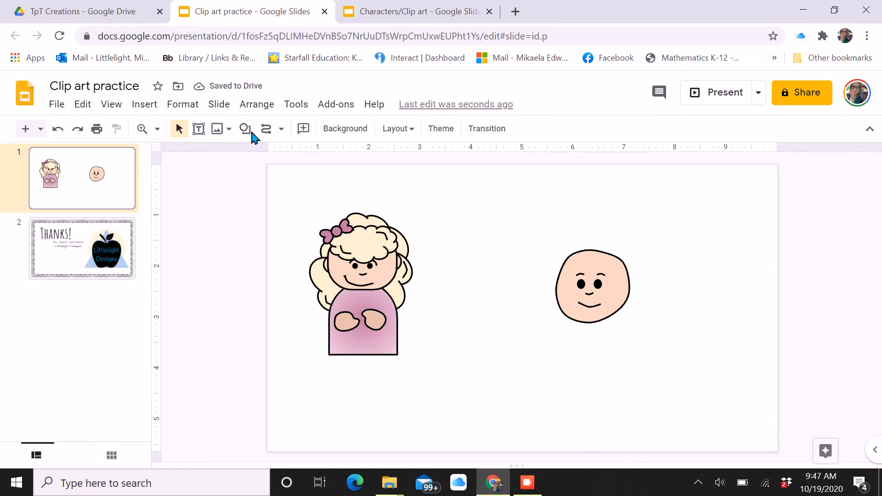
Examine the characters' hairstyles on slides 2 to 4 of the Characters/Clip art presentation, and return to the Clip art practice presentation.
click(389, 11)
scroll(97, 342, up, 10)
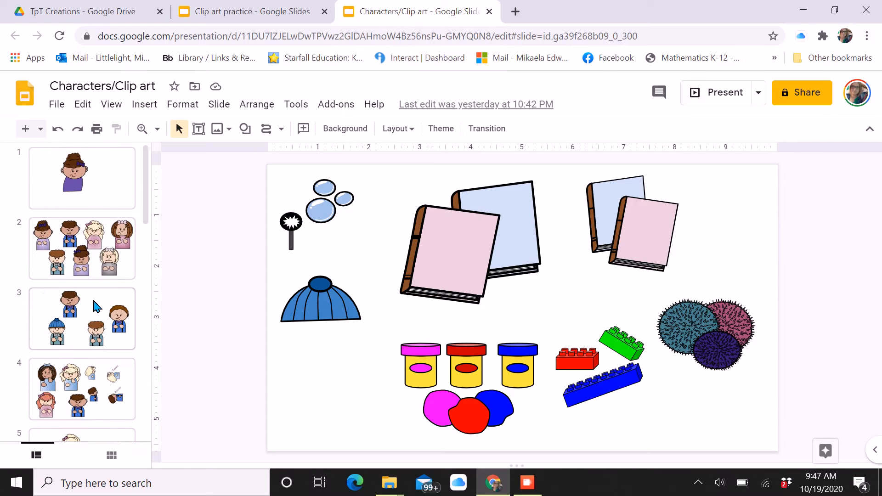
click(97, 248)
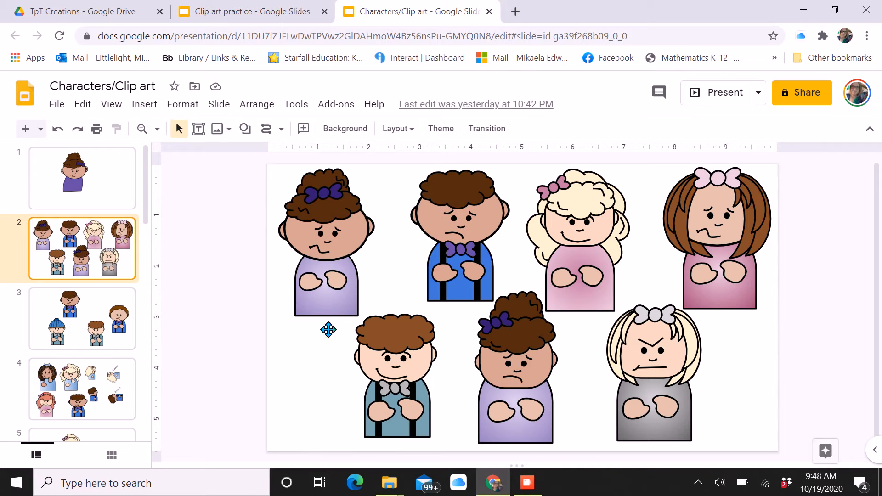
click(110, 326)
click(119, 368)
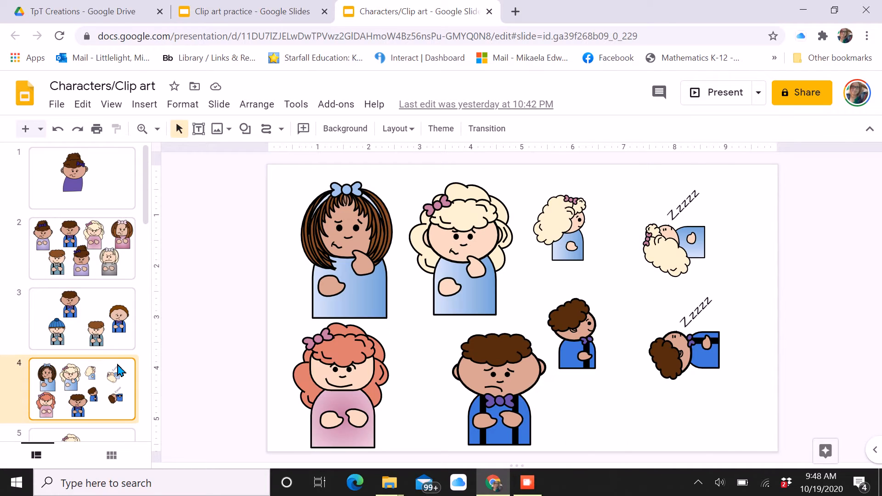
click(280, 11)
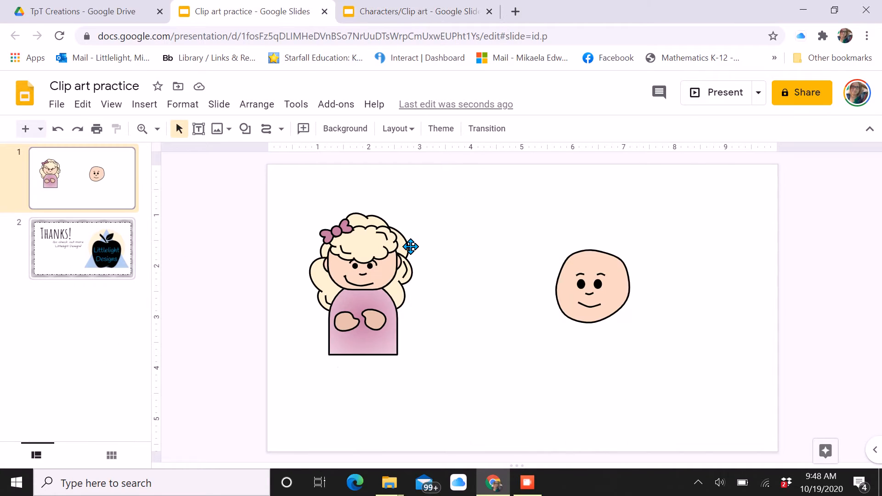
drag(288, 194, 448, 416)
click(414, 386)
Insert a tall cloud shape as hair, covering the new head and extending above and below it.
click(248, 135)
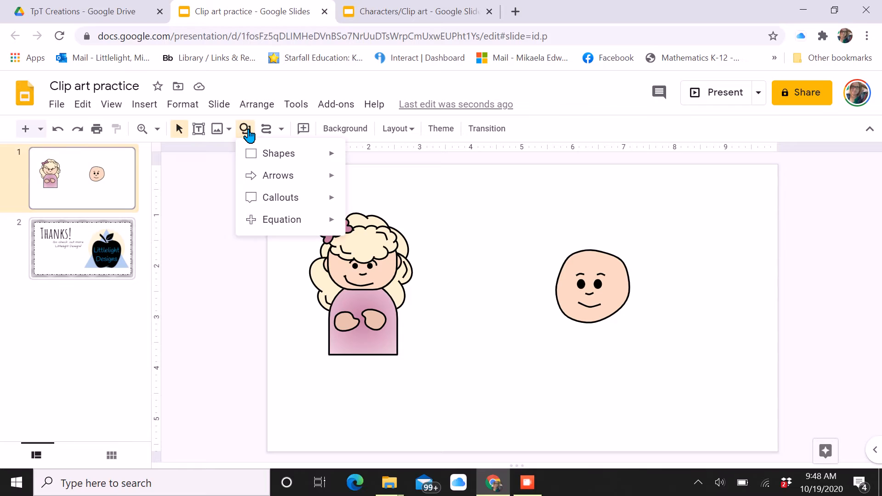
mouse_move(270, 148)
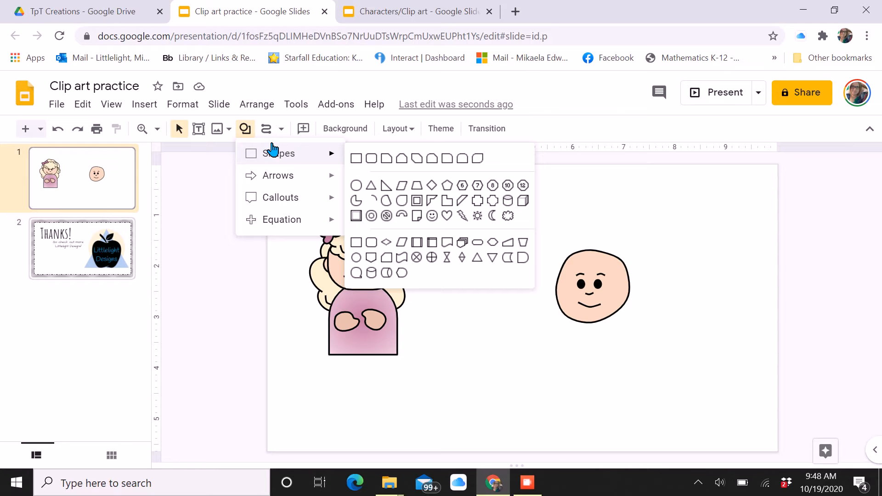
click(509, 216)
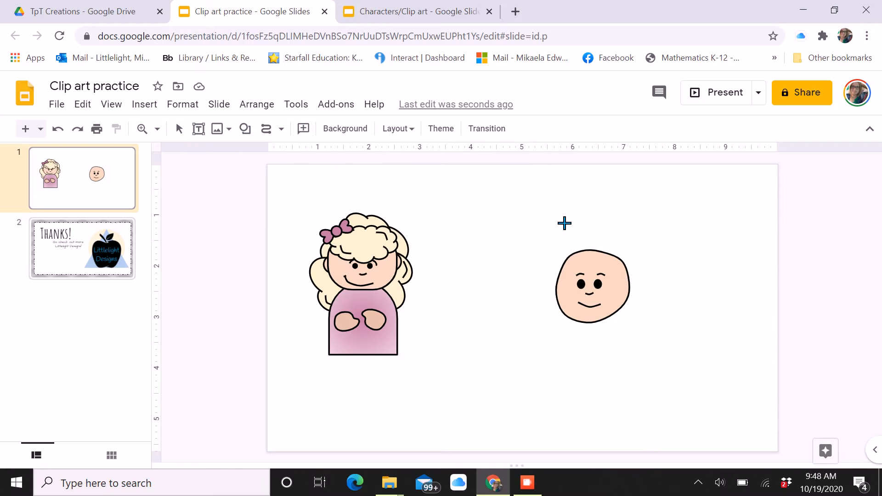
drag(564, 224, 662, 370)
drag(640, 297, 625, 306)
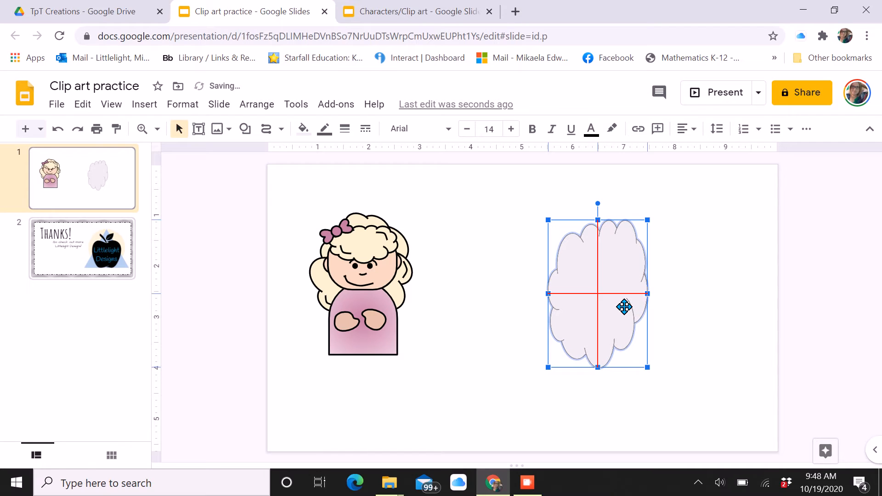
Give the hair cloud a pale yellow fill and a black outline with a 3px weight.
click(303, 129)
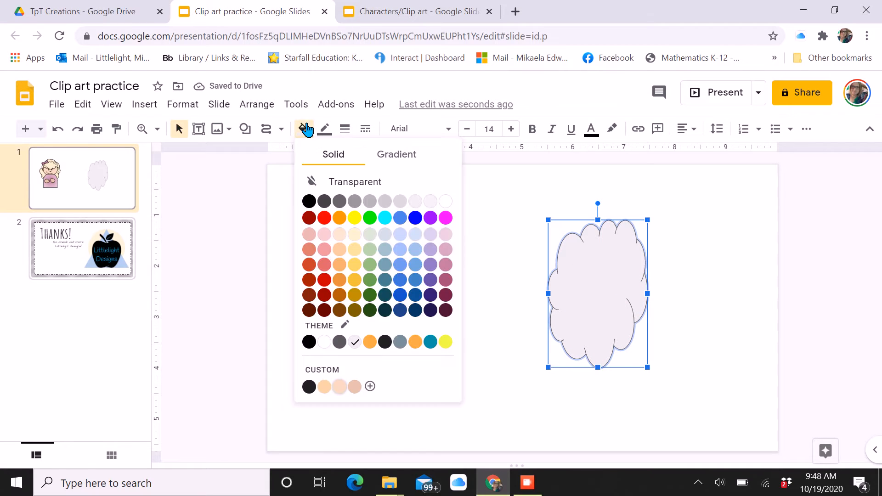
click(355, 233)
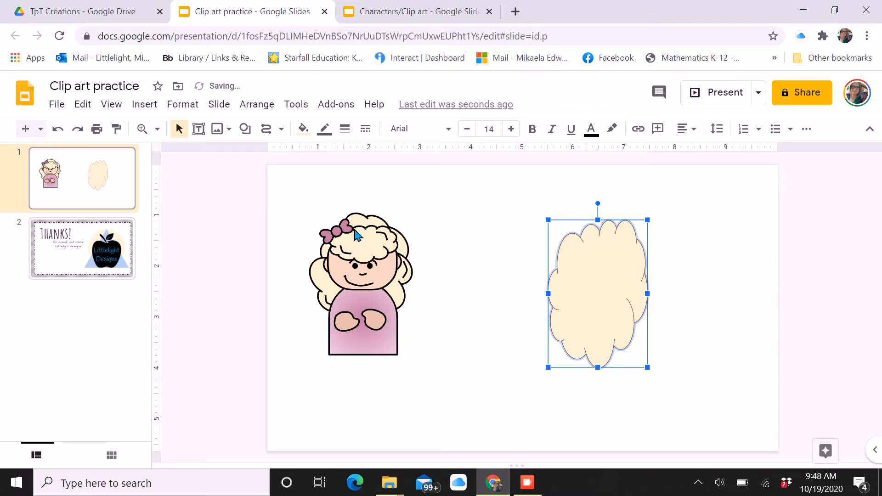
click(324, 128)
click(327, 169)
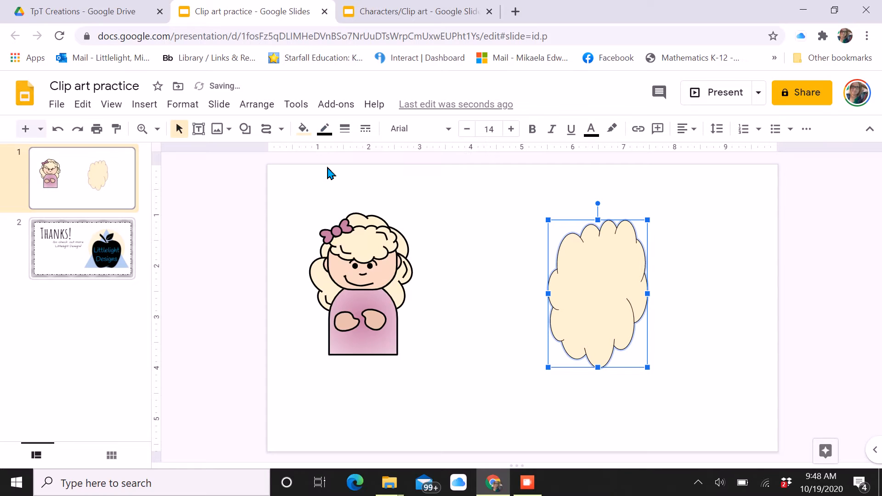
click(345, 127)
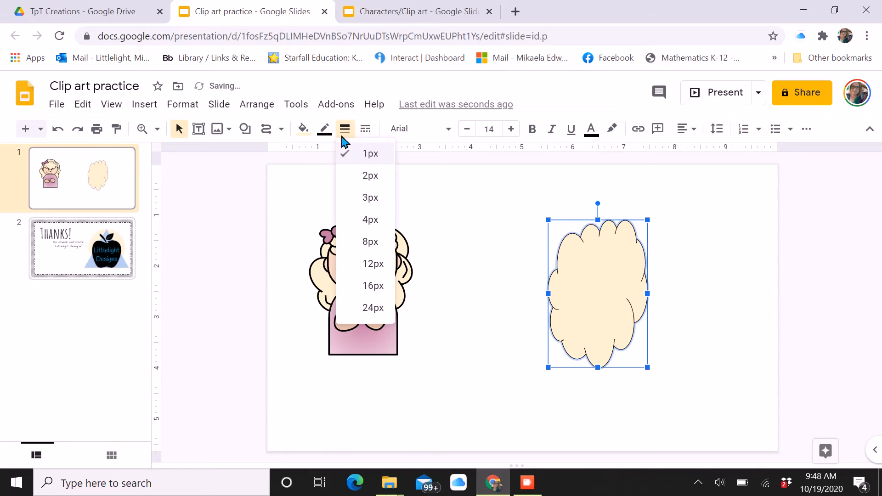
click(355, 195)
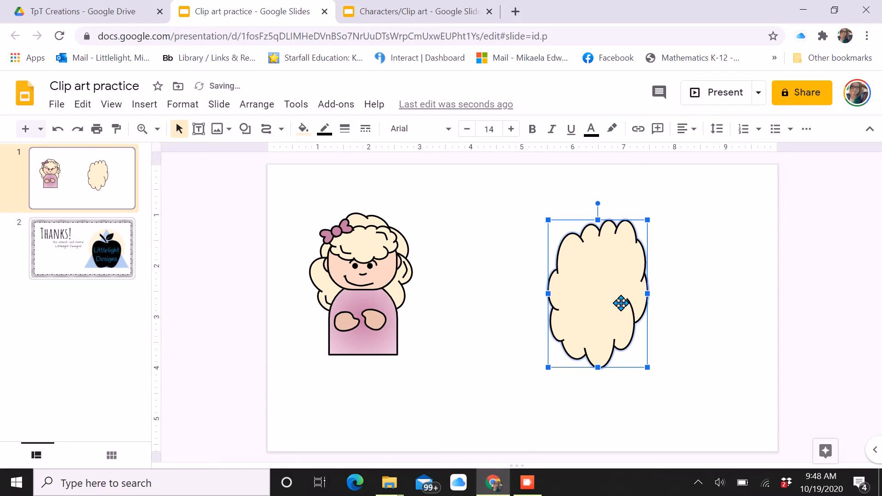
Move the hair cloud slightly down over the head and send it to the back, behind the face.
drag(620, 303, 603, 300)
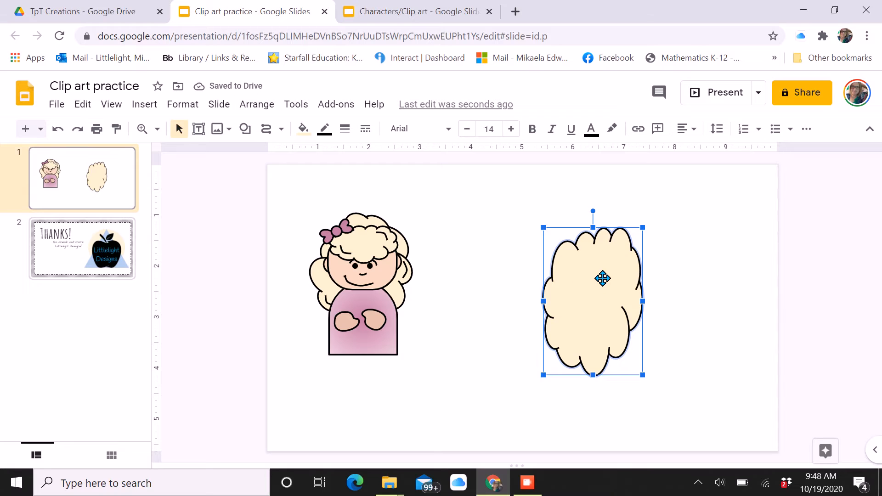
click(247, 105)
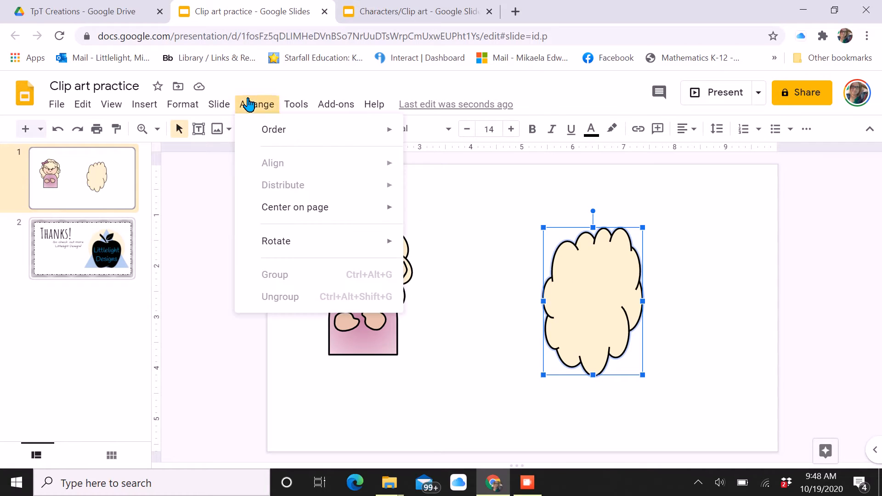
mouse_move(271, 129)
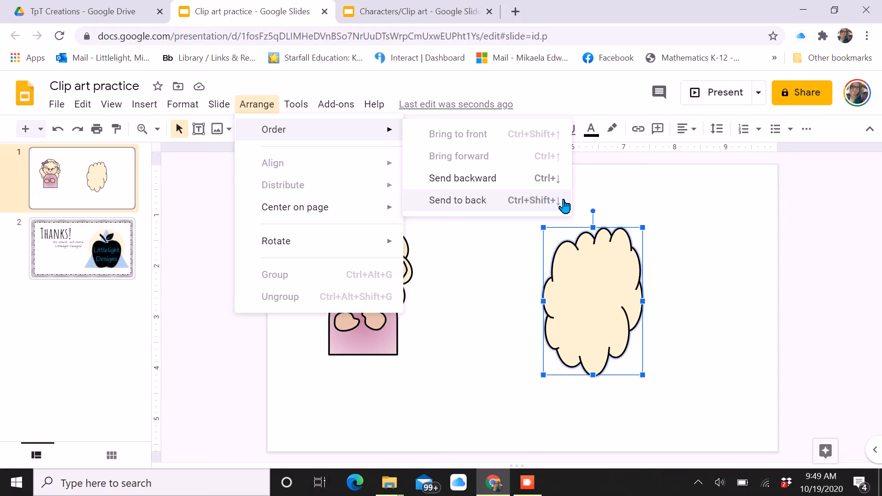
click(518, 202)
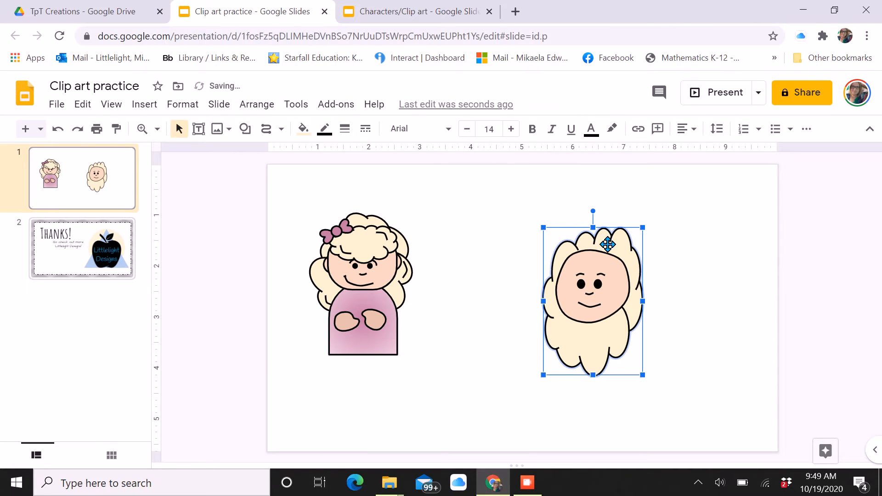
Fit the hair cloud around the face by widening it, tilting it slightly counterclockwise and shortening its lower end.
drag(607, 237, 606, 235)
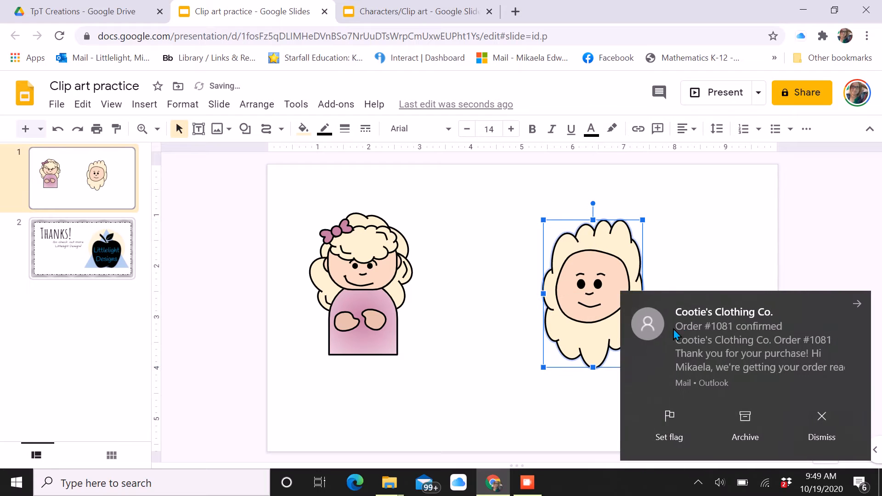
drag(673, 328, 878, 354)
drag(715, 341, 818, 349)
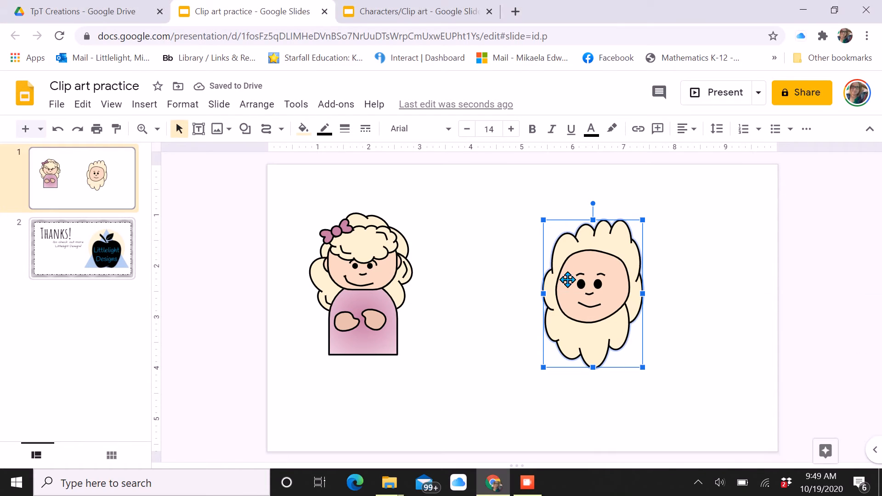
drag(609, 242, 608, 247)
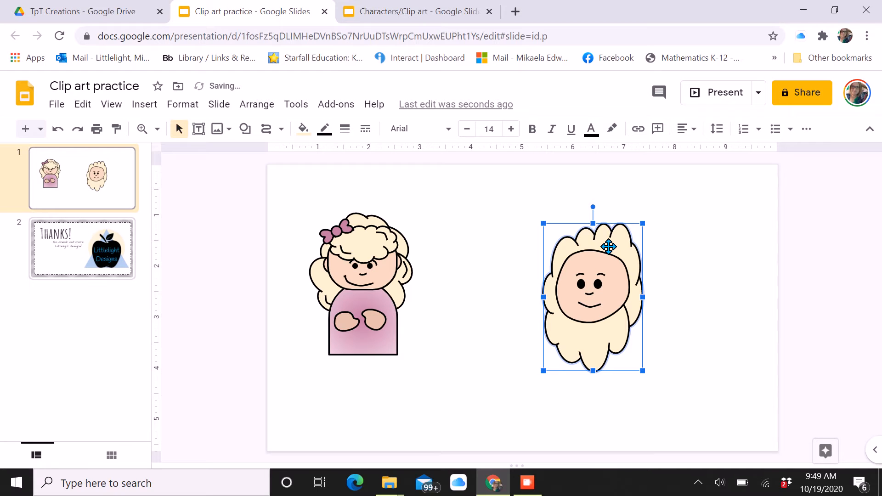
drag(642, 296, 653, 297)
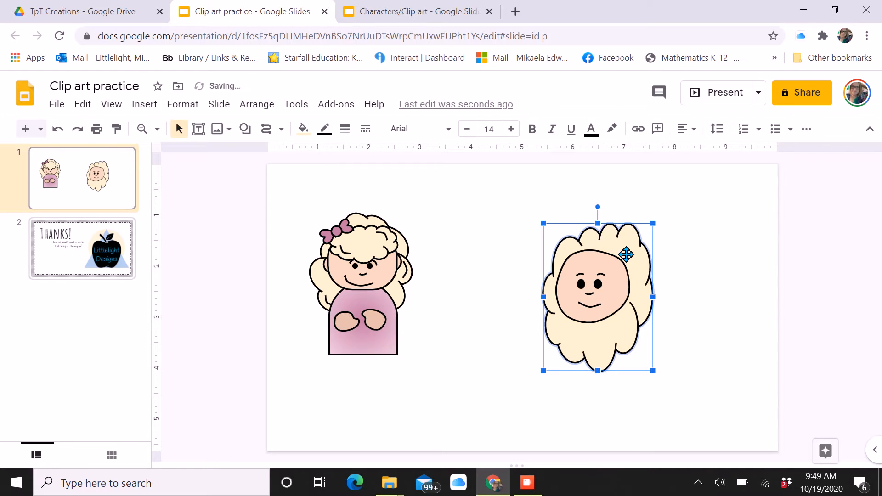
mouse_move(626, 238)
mouse_down()
mouse_move(598, 239)
mouse_move(622, 238)
mouse_move(581, 211)
mouse_move(611, 244)
mouse_up()
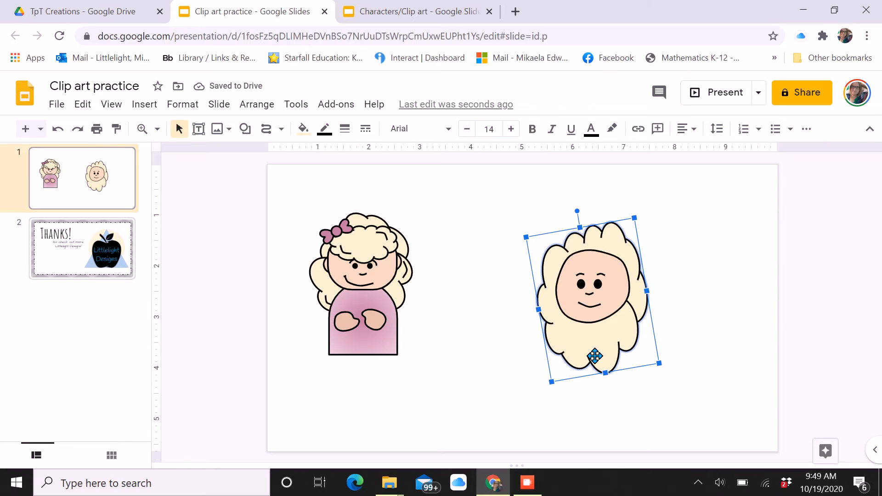
drag(605, 377, 604, 364)
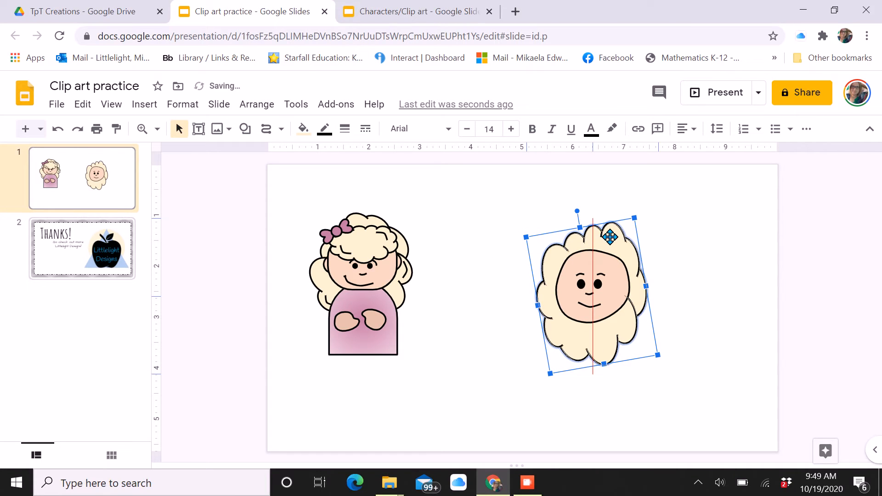
Draw a second, smaller cloud shape across the forehead as the character's bangs.
click(245, 129)
mouse_move(284, 153)
click(493, 216)
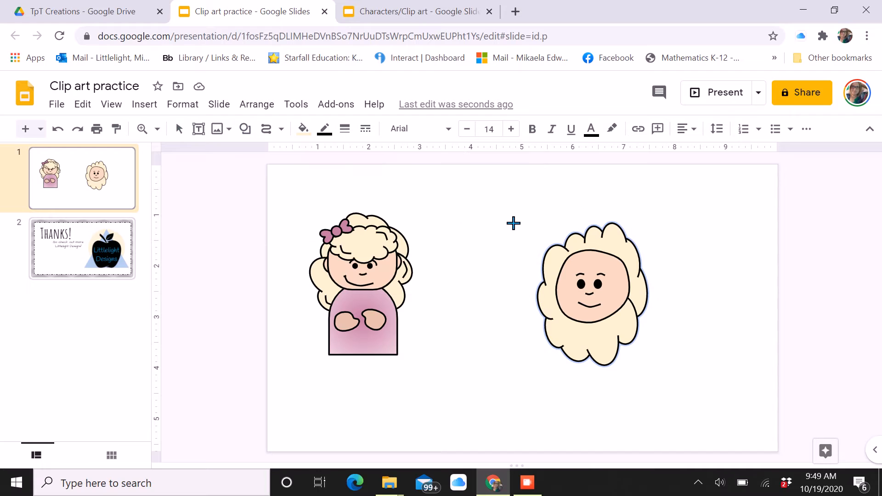
drag(512, 230, 633, 257)
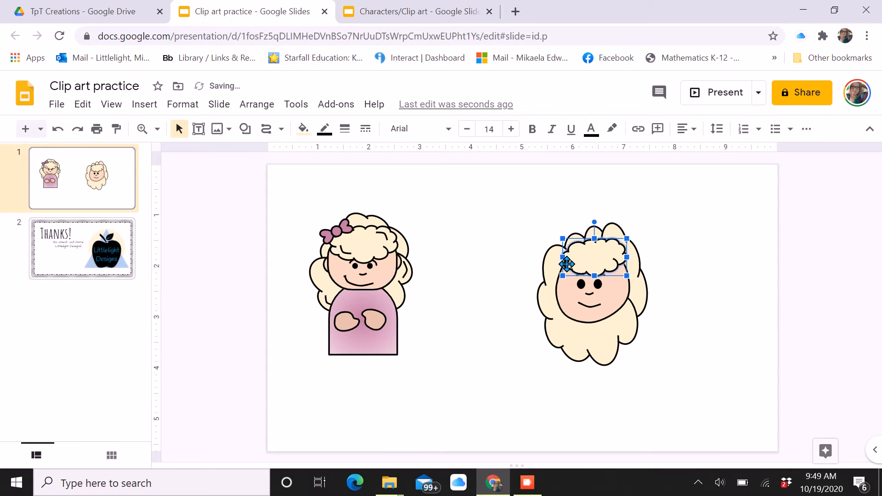
Move the bangs cloud aside off the forehead and shift the eyebrows, eyes, nose and mouth together slightly down and right on the face.
drag(563, 256, 680, 224)
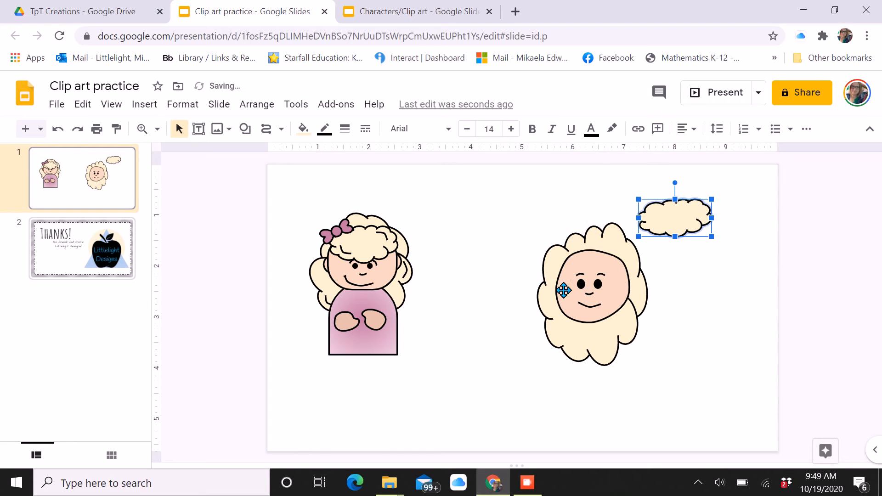
click(583, 276)
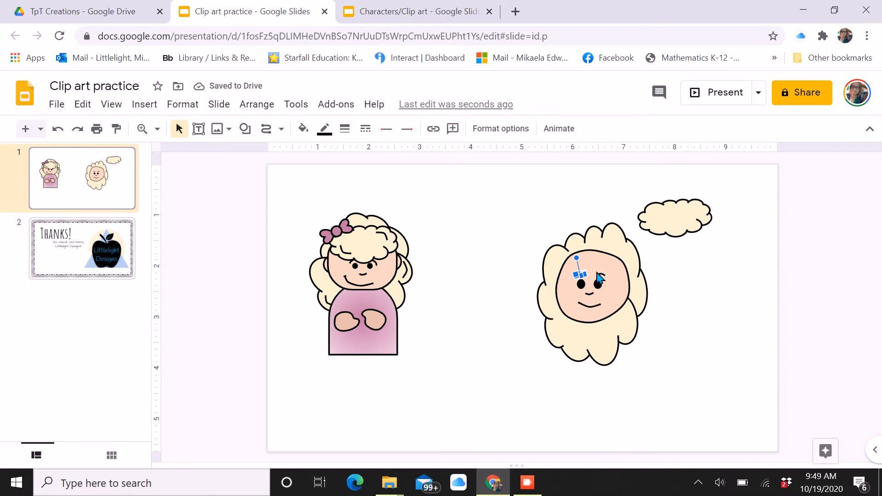
shift+click(599, 274)
shift+click(597, 282)
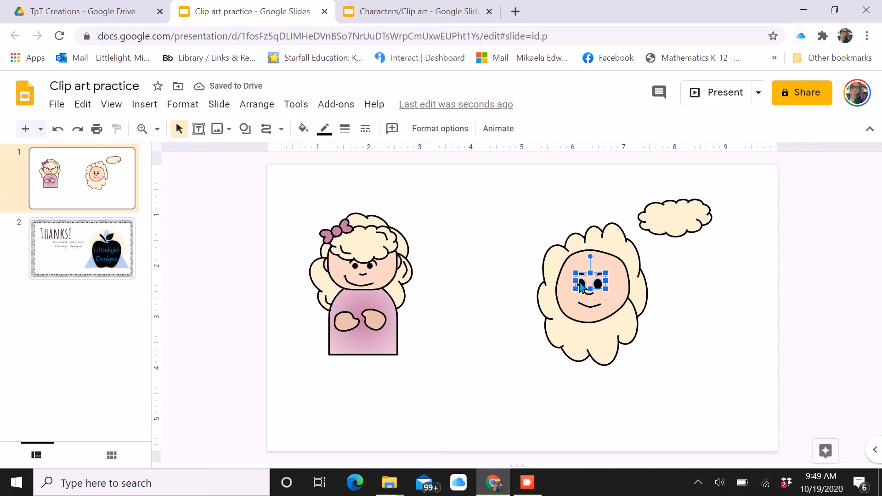
shift+click(589, 293)
shift+click(588, 307)
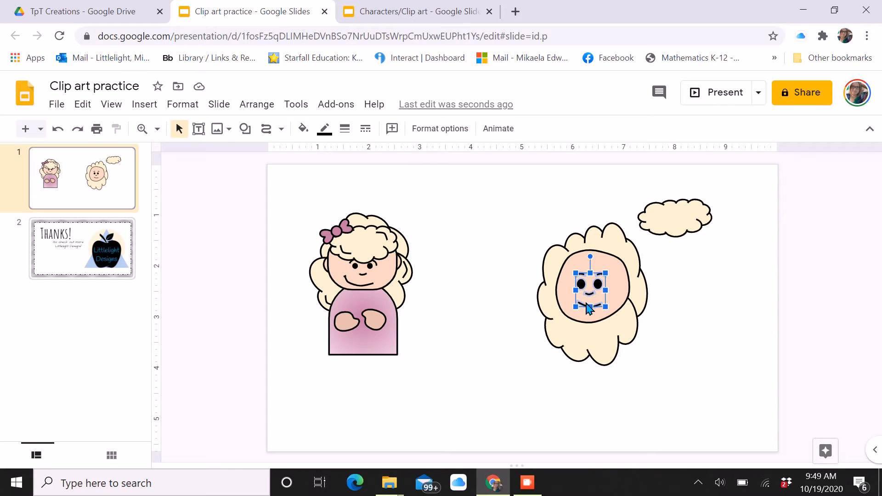
drag(594, 285, 599, 287)
Place the bangs cloud back across the forehead, just above the eyes.
click(682, 288)
drag(684, 221, 600, 263)
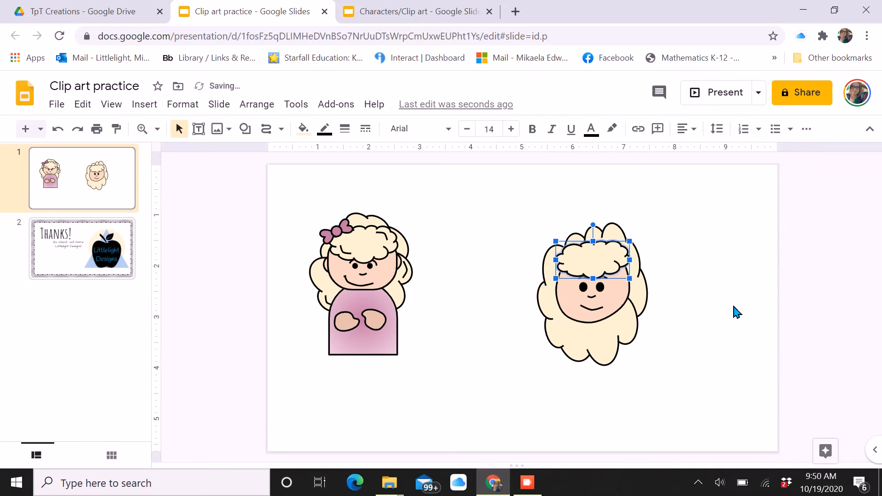
click(699, 304)
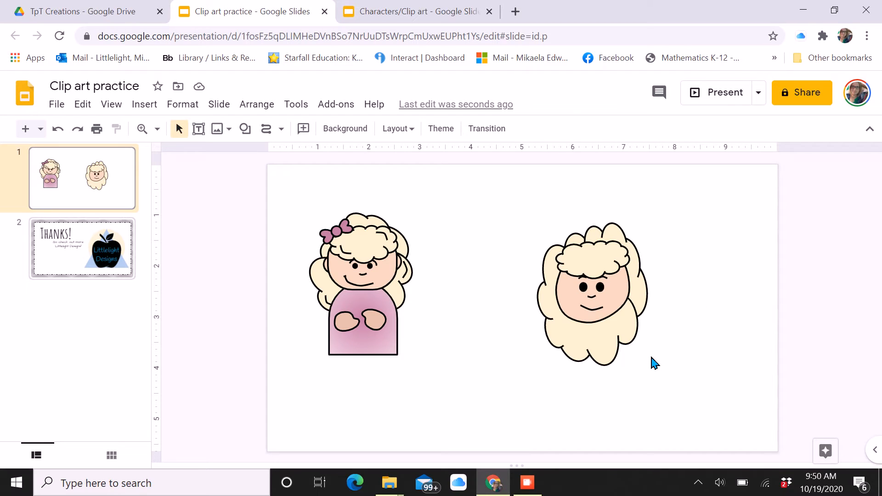
Draw a small chord shape between the two characters and adjust its straight edge to form an ear.
click(246, 129)
mouse_move(274, 154)
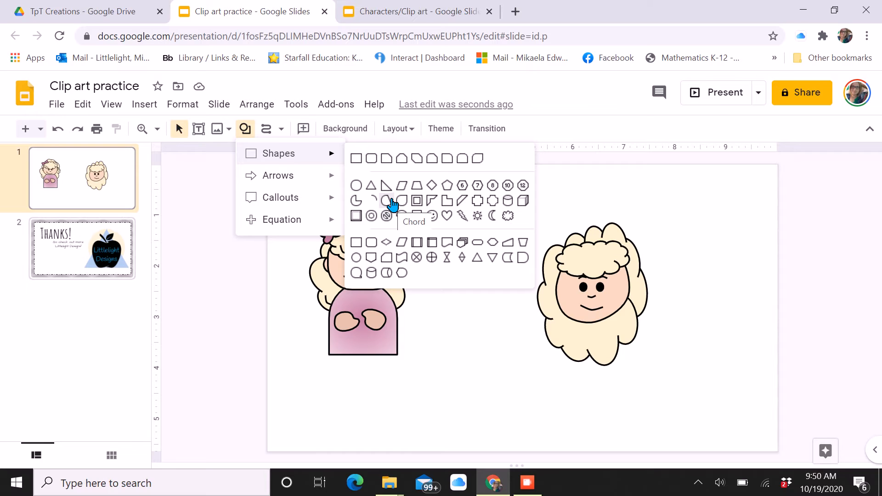
click(391, 203)
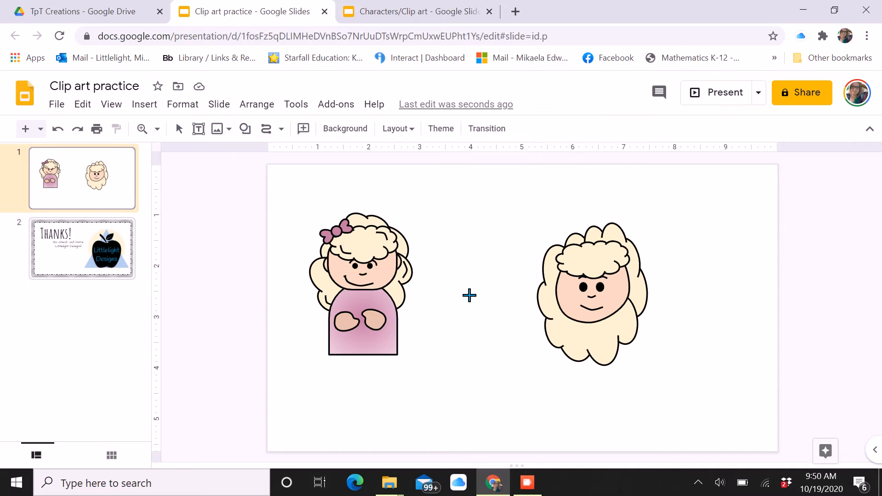
drag(447, 335, 502, 374)
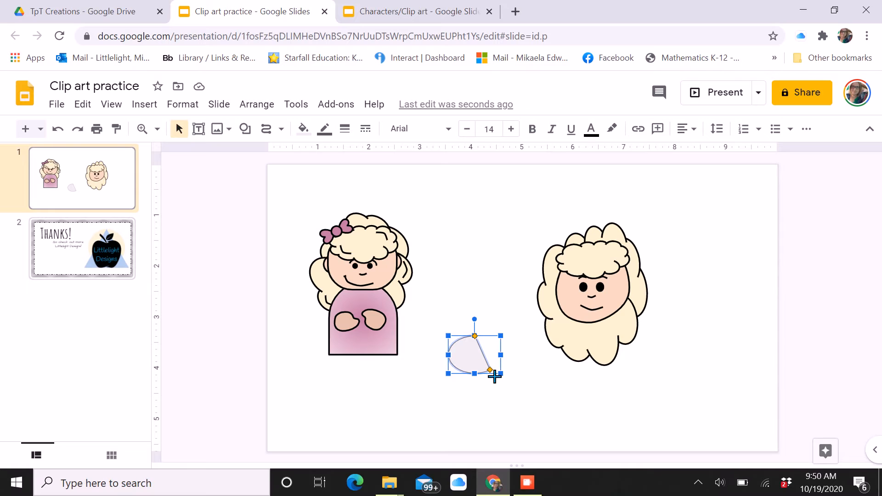
drag(493, 375, 482, 375)
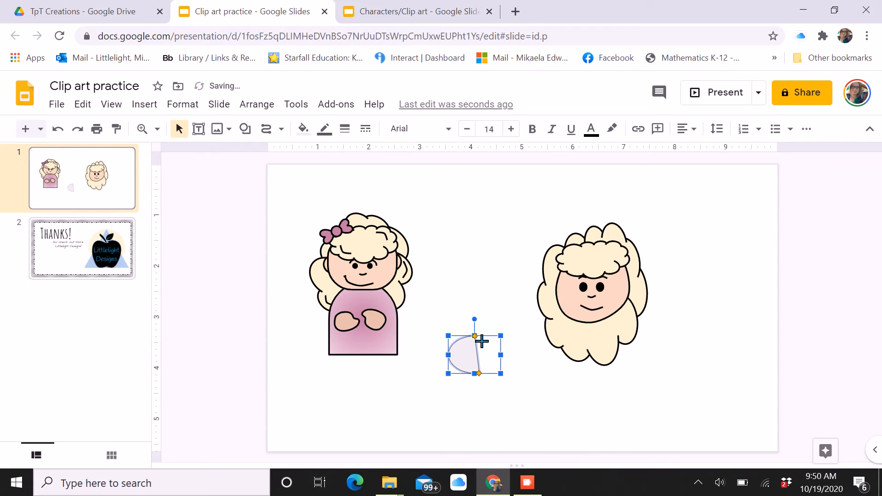
drag(480, 343, 473, 342)
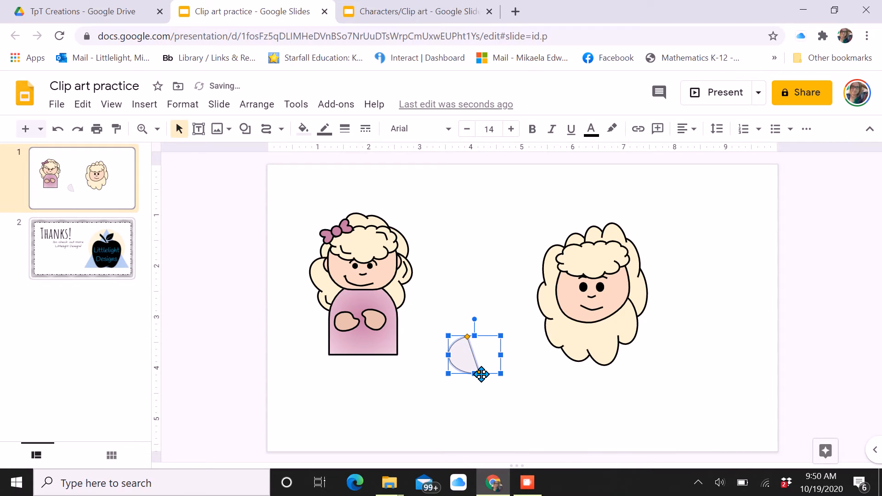
mouse_move(484, 378)
mouse_down()
mouse_move(473, 374)
mouse_move(498, 373)
mouse_move(481, 384)
mouse_move(492, 380)
mouse_move(477, 375)
mouse_up()
Fill the ear with the face's custom light peach, shrink it, and bring it forward at the left side of the head.
click(304, 129)
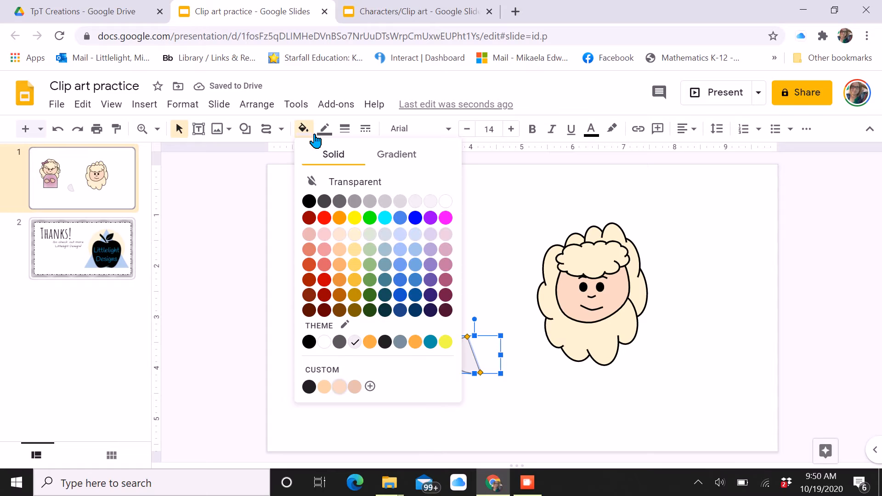
click(338, 387)
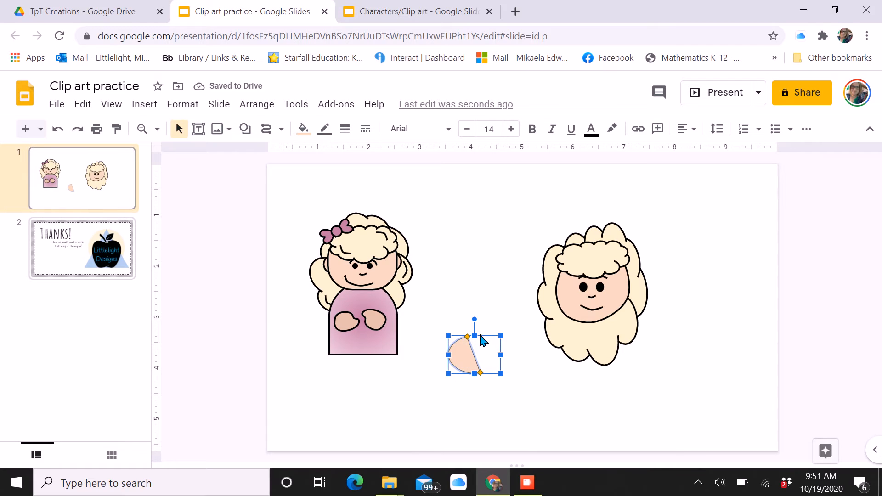
drag(503, 337, 484, 350)
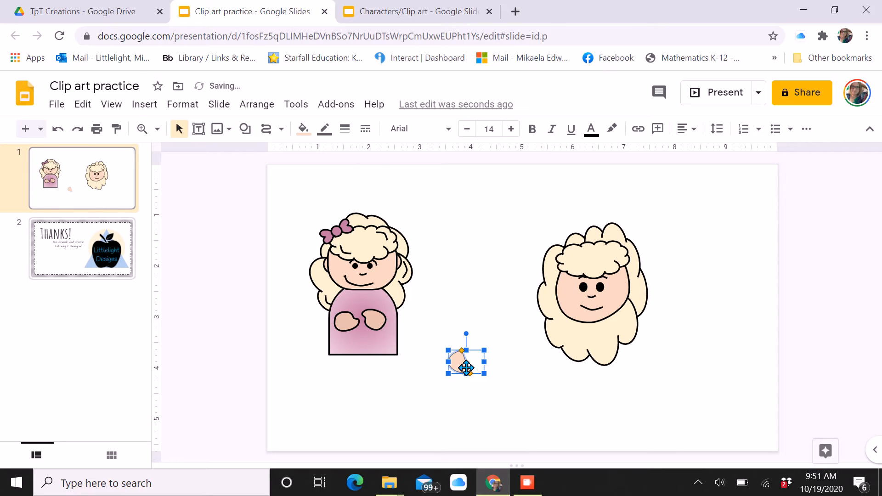
drag(466, 367, 560, 304)
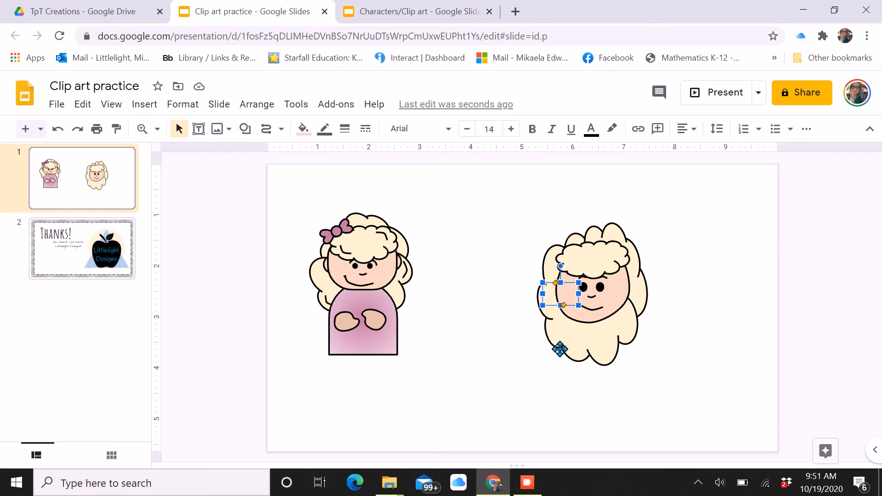
key(ctrl+Up)
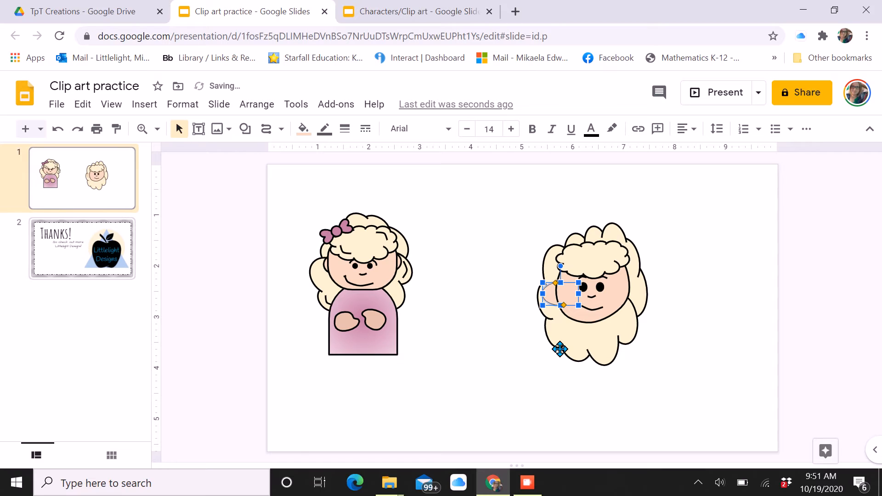
Give the ear a thicker black outline and move it closer in against the left side of the face.
click(344, 128)
click(363, 195)
click(324, 129)
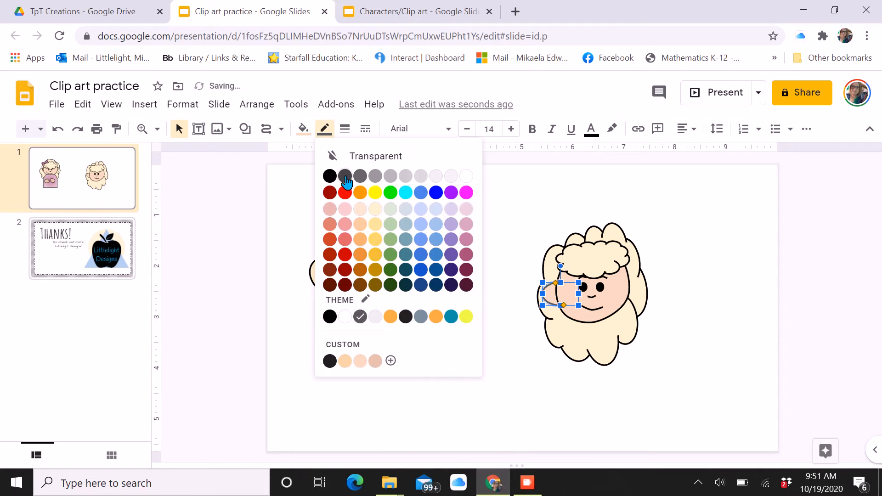
click(333, 177)
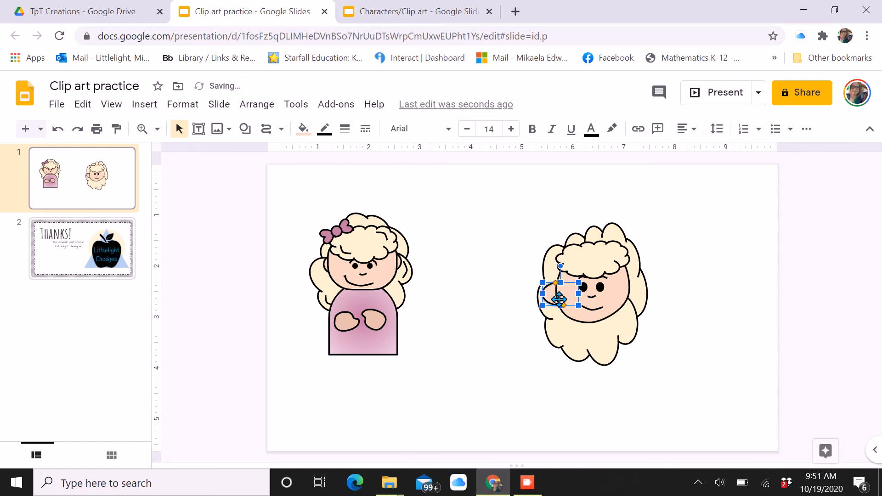
drag(551, 301, 564, 296)
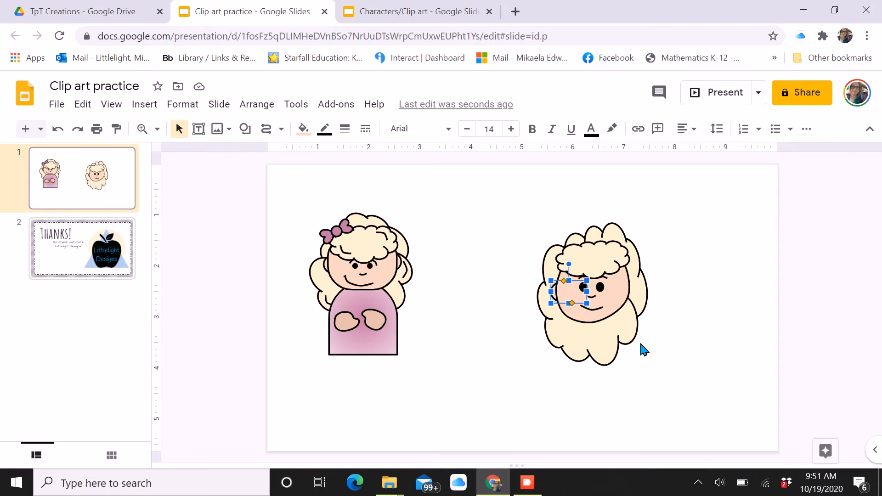
Duplicate the ear, turn the copy to face the other way, and place it on the right side of the head.
key(ctrl+v)
drag(576, 307, 663, 294)
drag(651, 327, 633, 288)
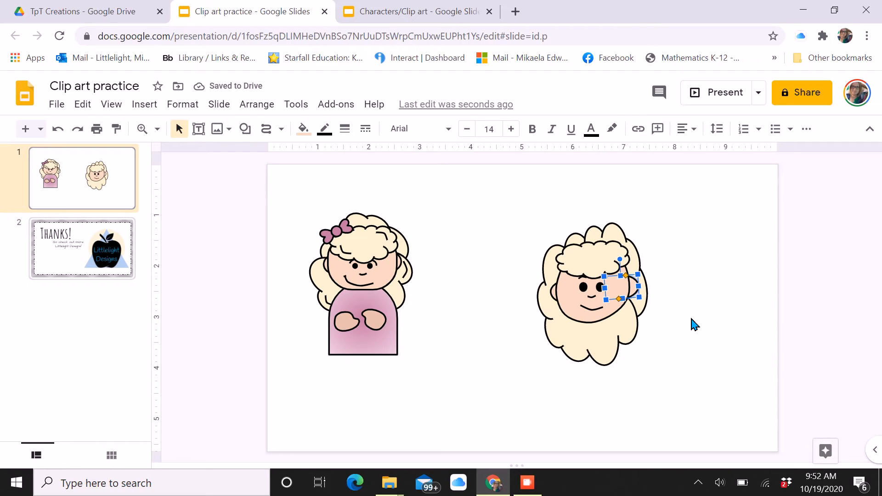
drag(634, 288, 633, 286)
Nudge the right ear and the face slightly left so the ear sits snugly against the face's edge.
click(635, 289)
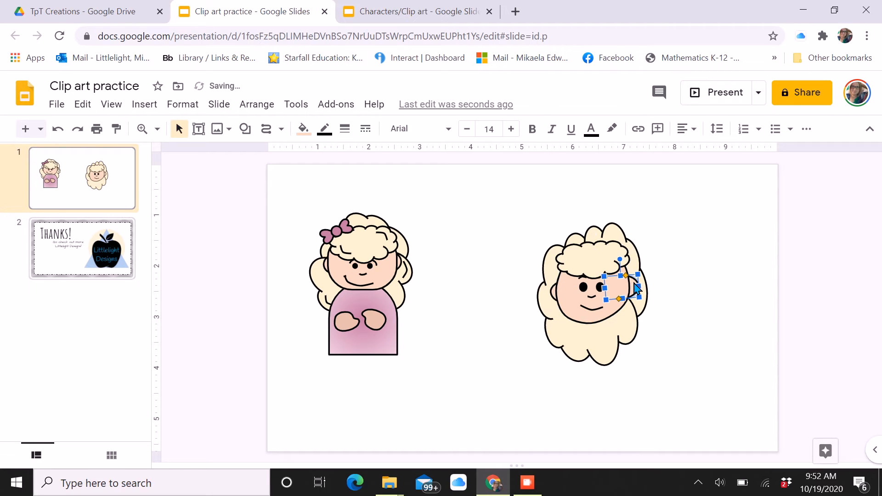
drag(637, 291, 634, 290)
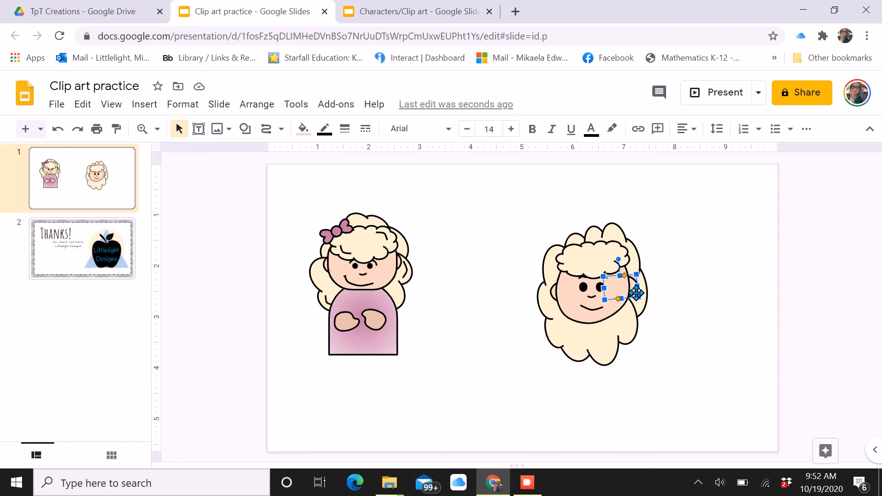
drag(637, 292, 635, 292)
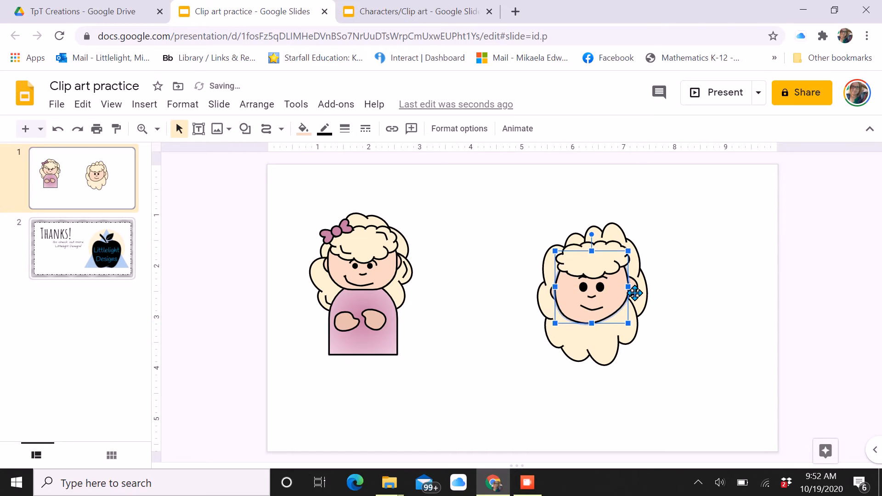
click(639, 291)
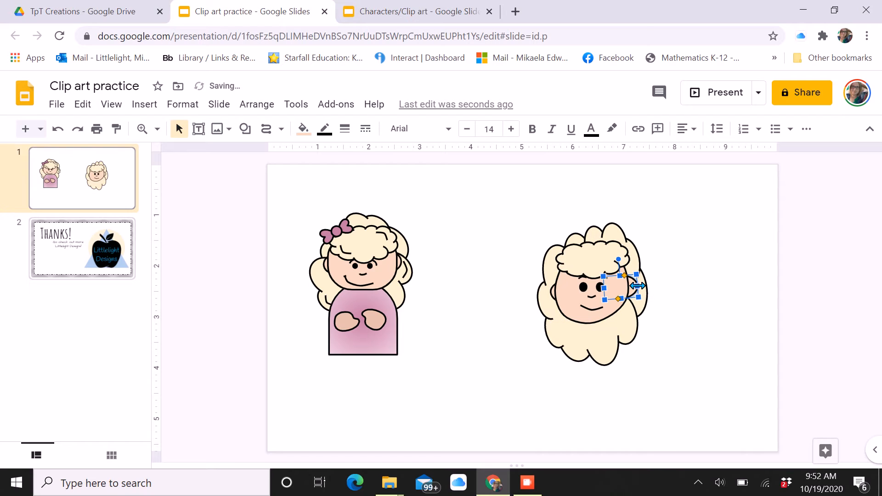
drag(636, 290, 631, 290)
click(707, 312)
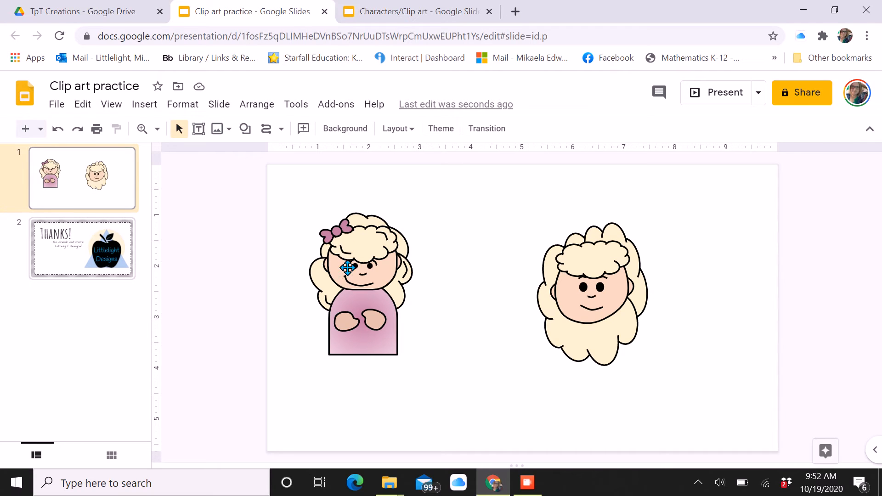
Shorten the lower end of the new character's hair cloud and rotate it further counterclockwise around the head.
click(408, 274)
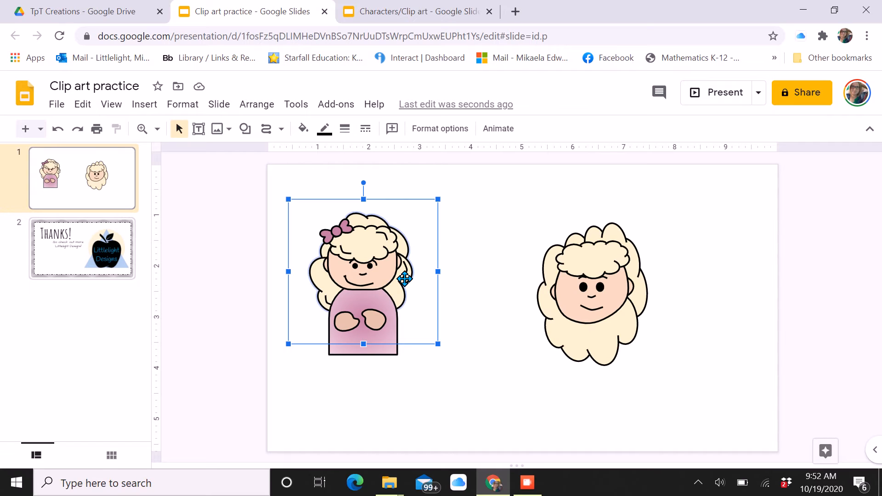
click(500, 182)
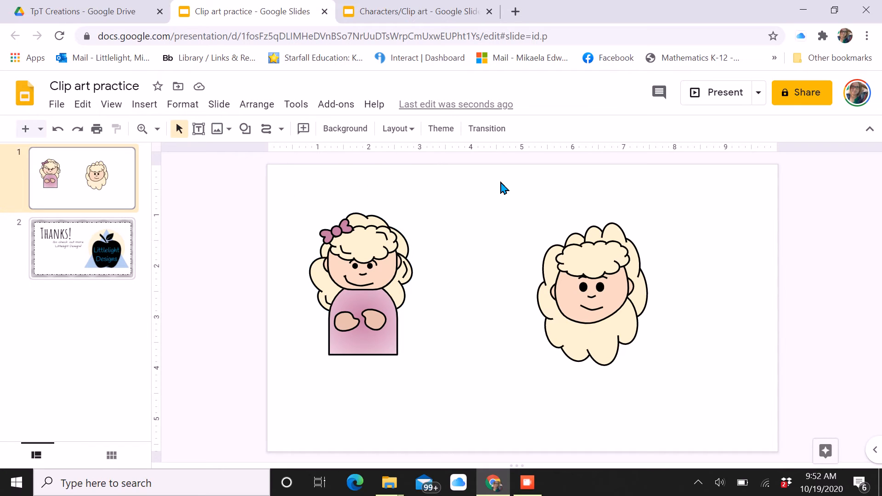
click(614, 328)
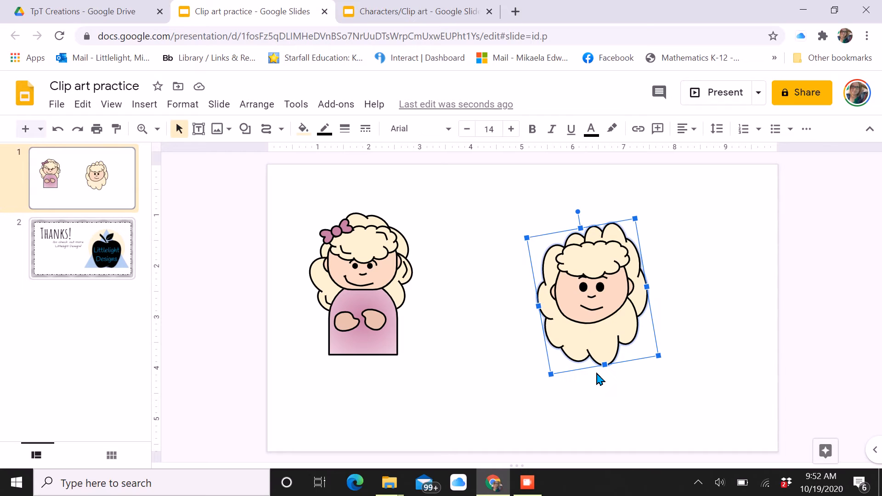
drag(602, 365, 611, 332)
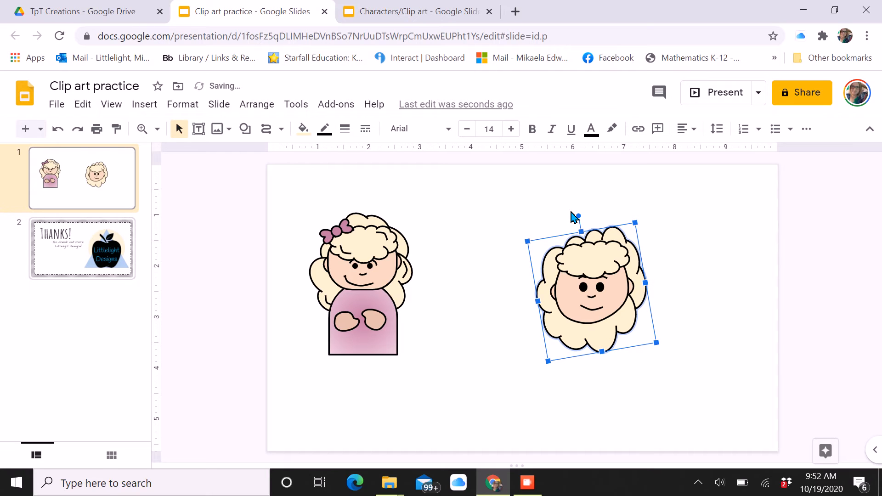
drag(581, 222, 551, 236)
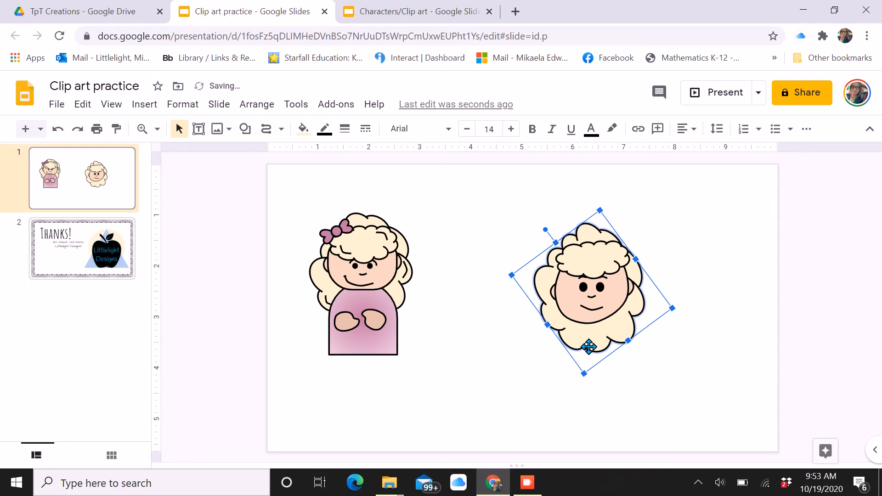
Nudge and slightly widen the rotated hair cloud so it frames the face evenly.
drag(589, 346, 590, 346)
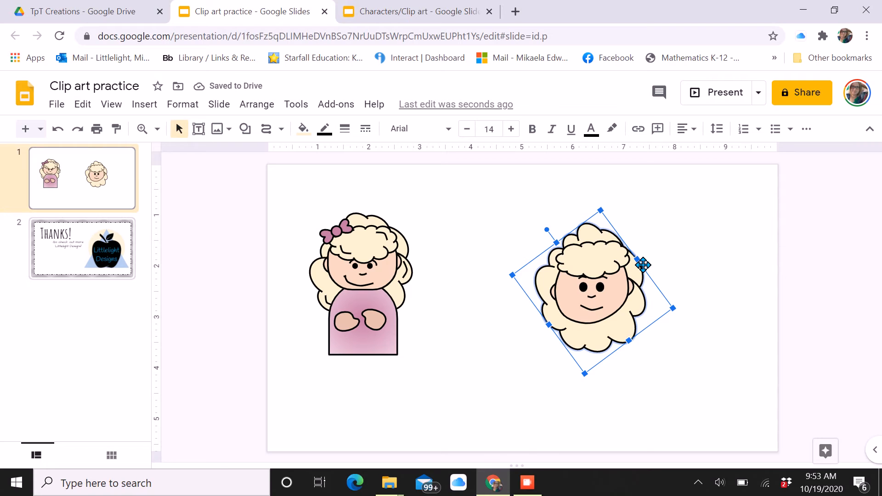
drag(640, 262, 644, 259)
drag(612, 338, 610, 340)
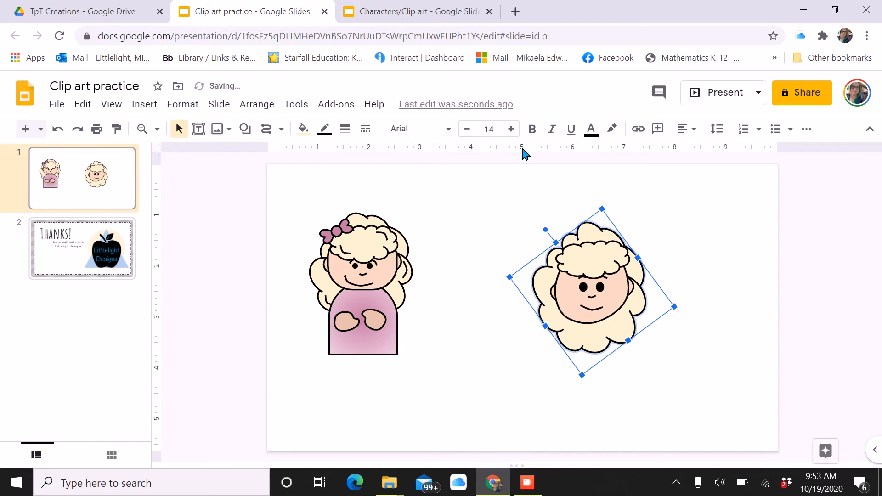
click(478, 221)
Draw a short curve on the empty area just below the character's hair with the Curve tool.
click(281, 129)
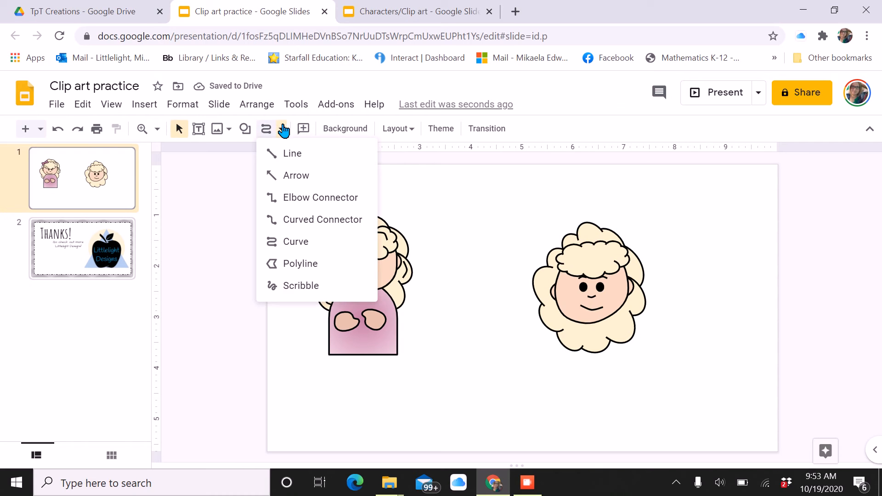
click(298, 240)
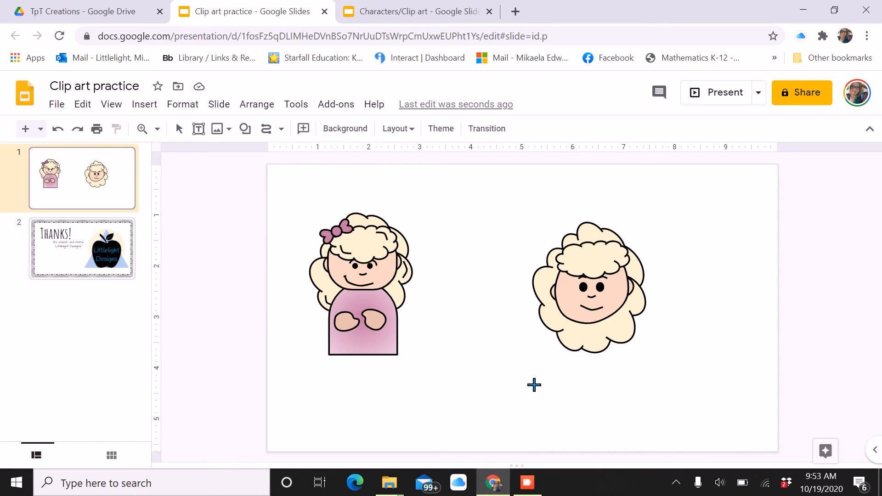
drag(528, 378, 559, 407)
double_click(556, 386)
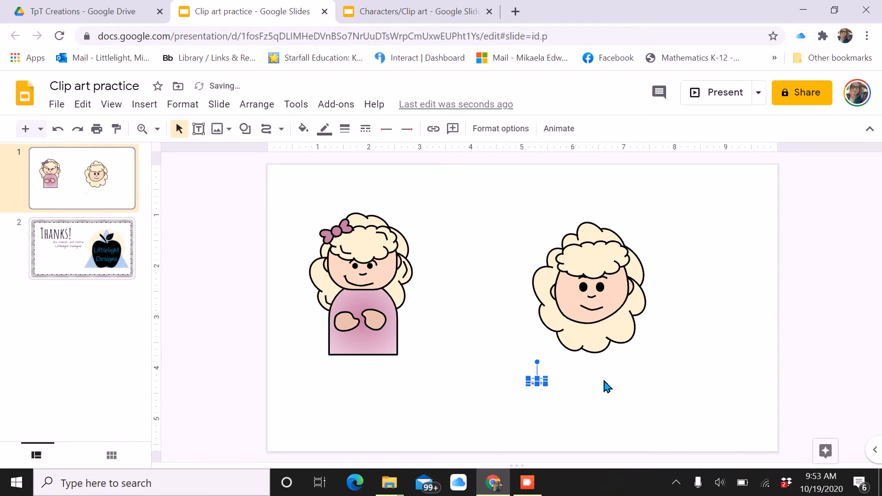
Set the new short curve's outline colour to black and make its line thicker.
click(303, 129)
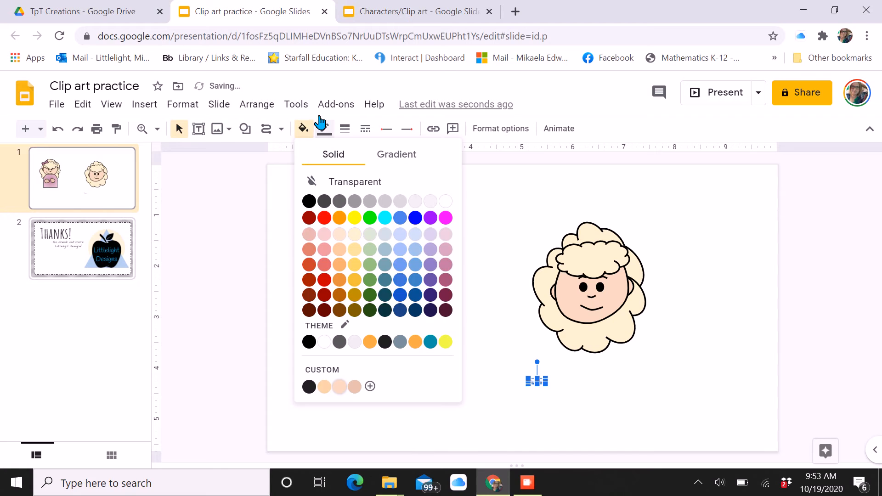
click(324, 128)
click(329, 177)
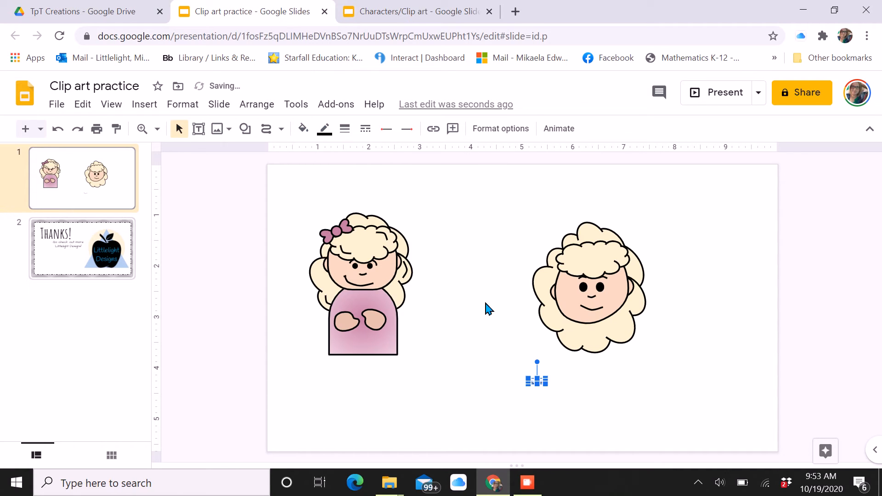
click(345, 129)
click(370, 198)
Move the short curve into the lower-left lobe of the new character's hair and rotate it clockwise to follow the lobe's outline.
click(141, 128)
click(489, 304)
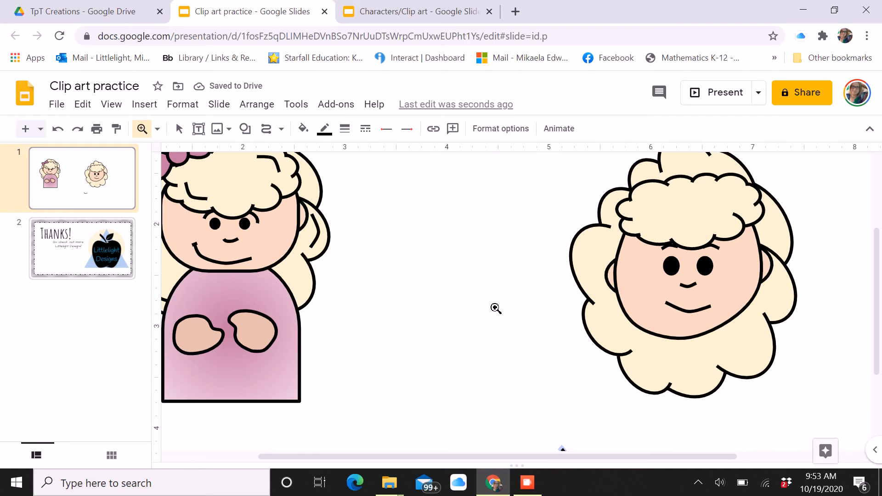
drag(567, 457, 684, 457)
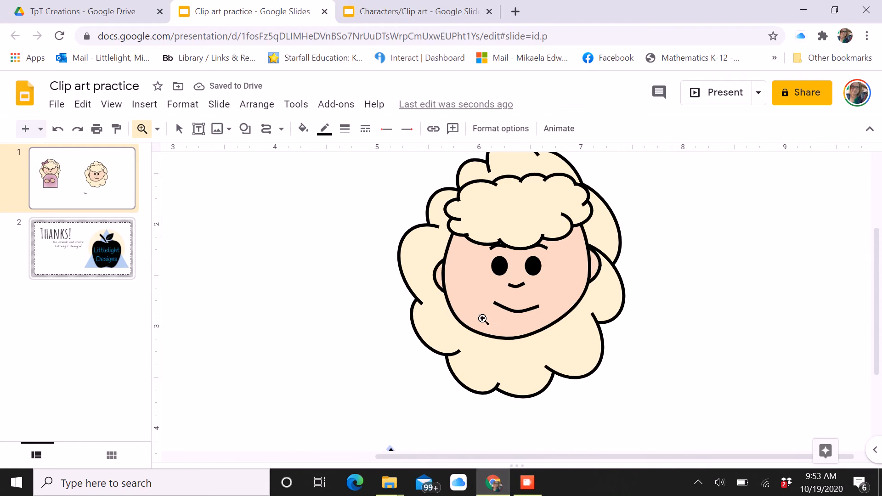
click(182, 128)
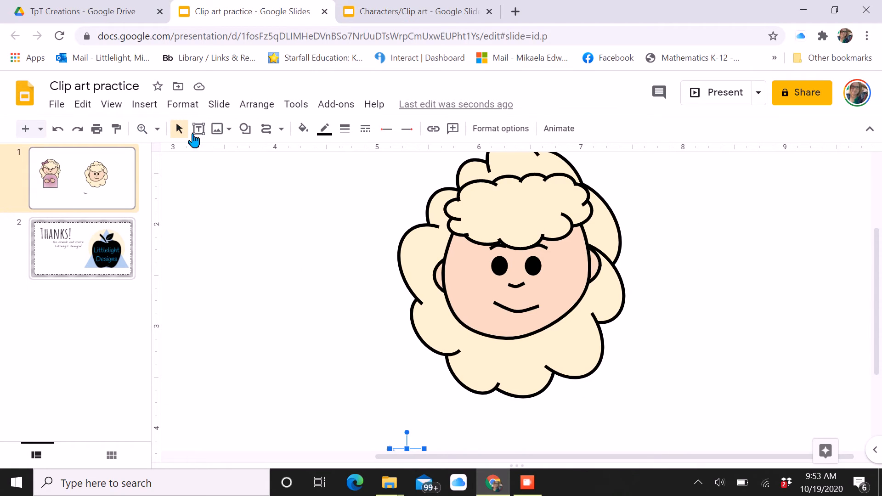
click(410, 448)
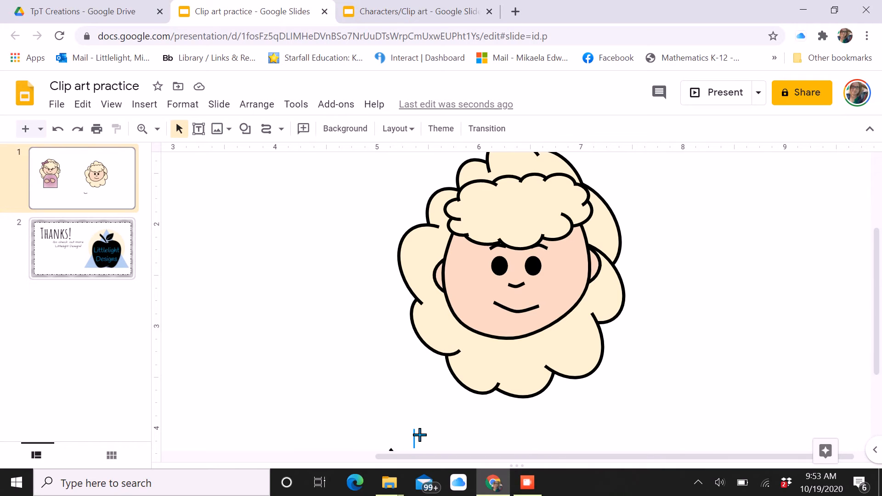
scroll(484, 383, down, 1)
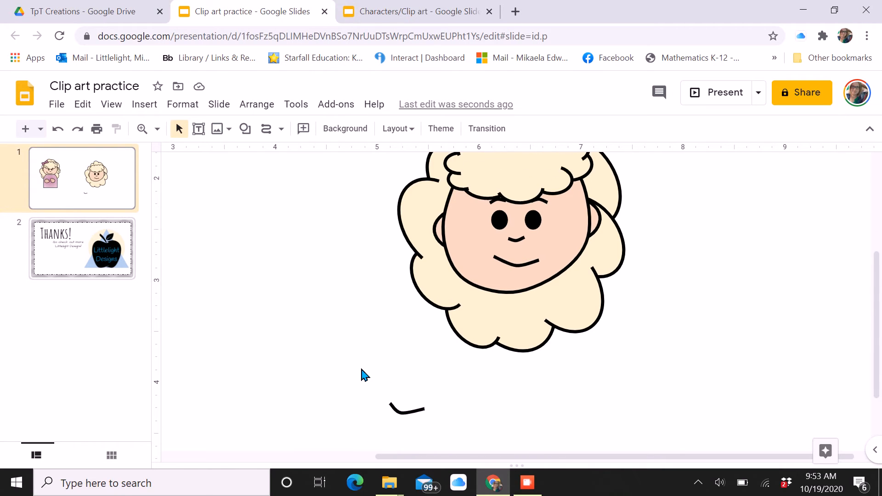
click(419, 410)
drag(418, 414, 450, 295)
scroll(428, 366, up, 2)
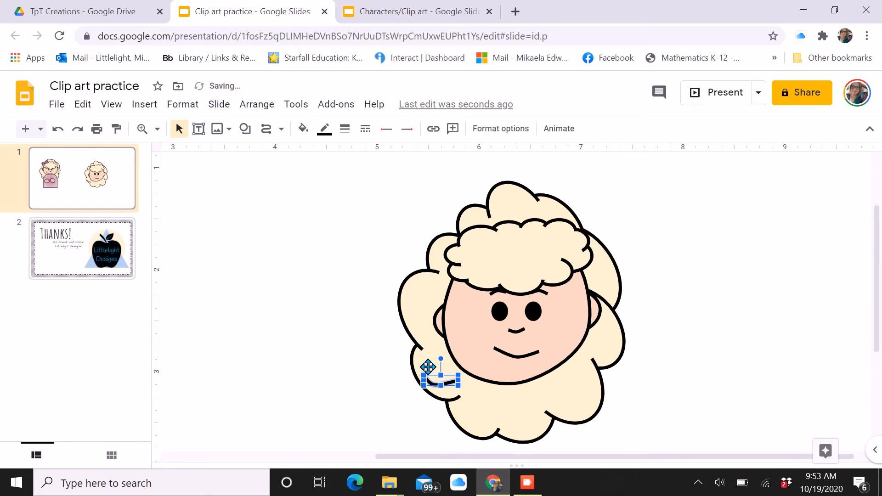
drag(440, 359, 456, 363)
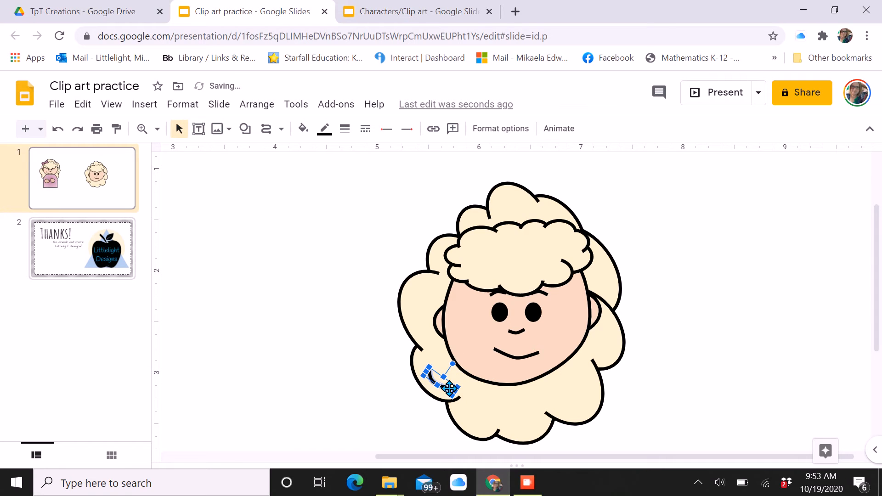
click(295, 386)
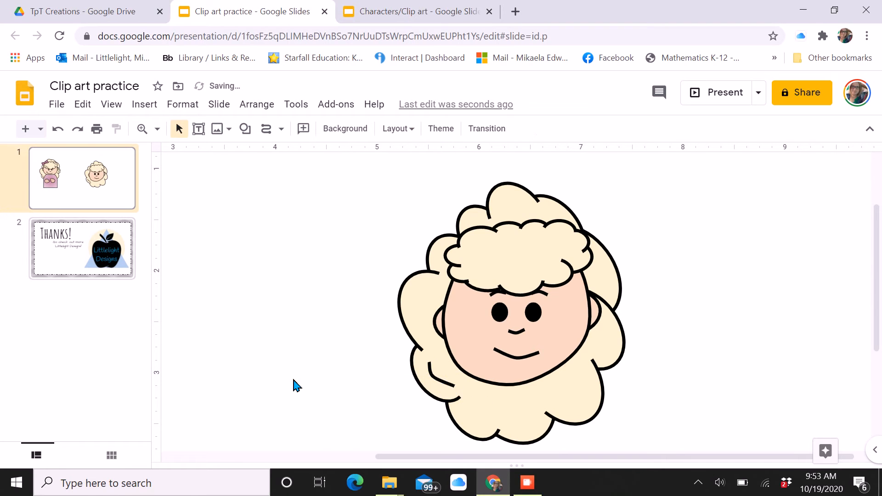
Examine the edit points of the hair accent curve and of the middle hand on slide 6 of the Characters/Clip art presentation.
click(448, 382)
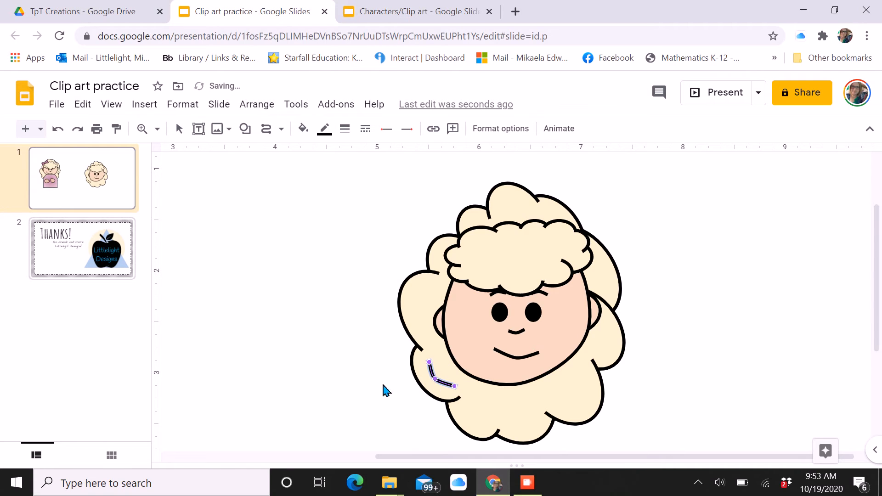
key(Escape)
click(388, 11)
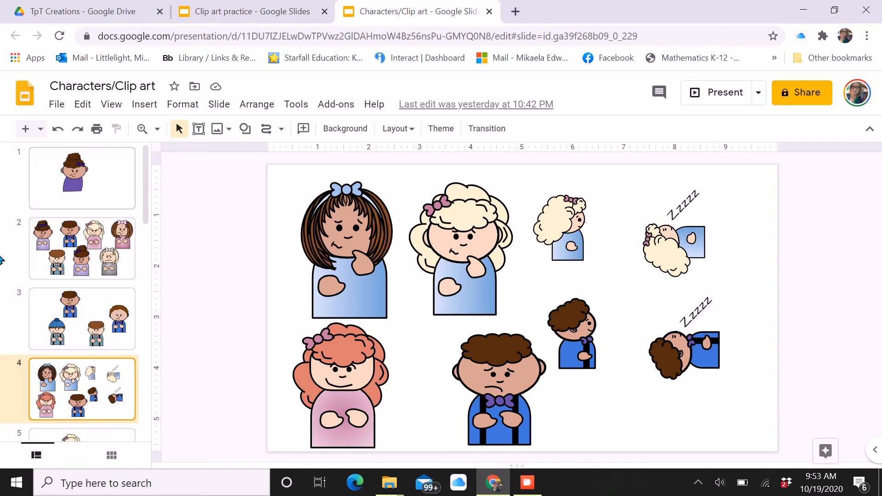
scroll(44, 314, down, 3)
click(83, 386)
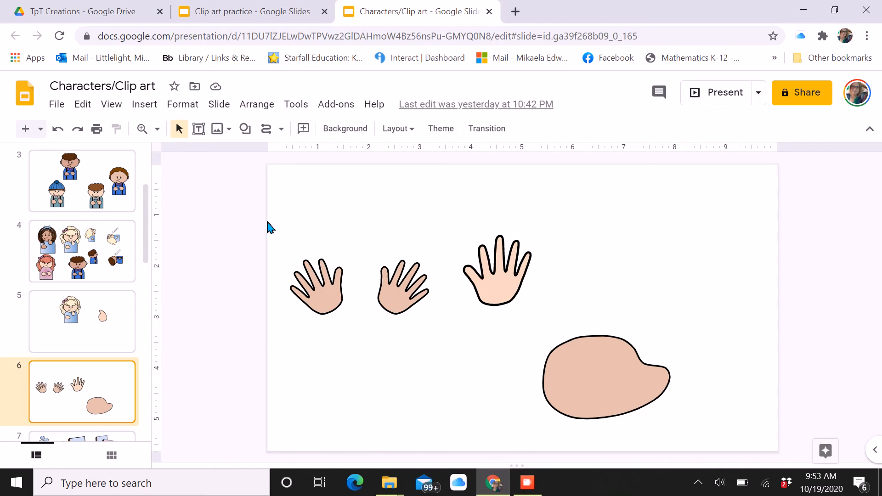
drag(257, 227, 422, 345)
click(422, 357)
double_click(379, 292)
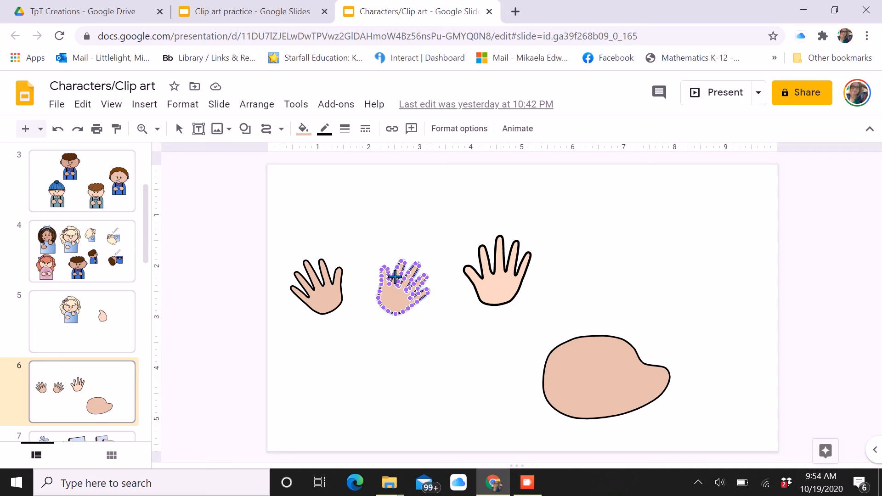
key(Escape)
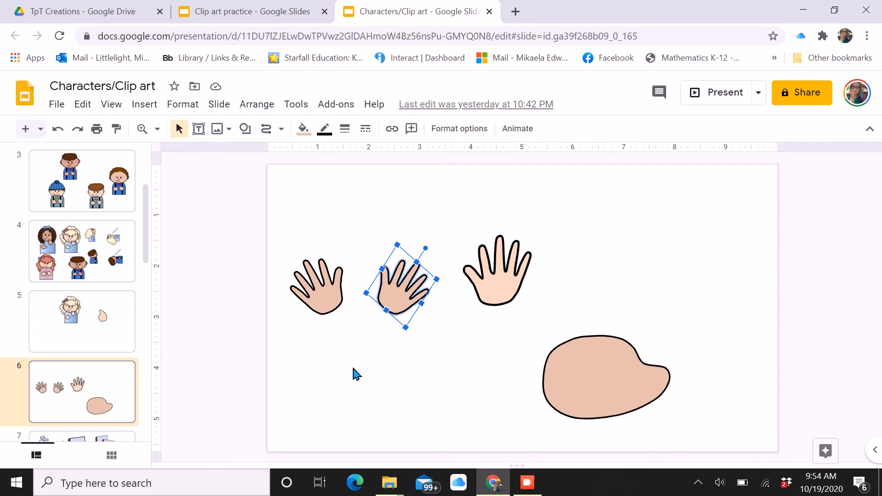
click(258, 10)
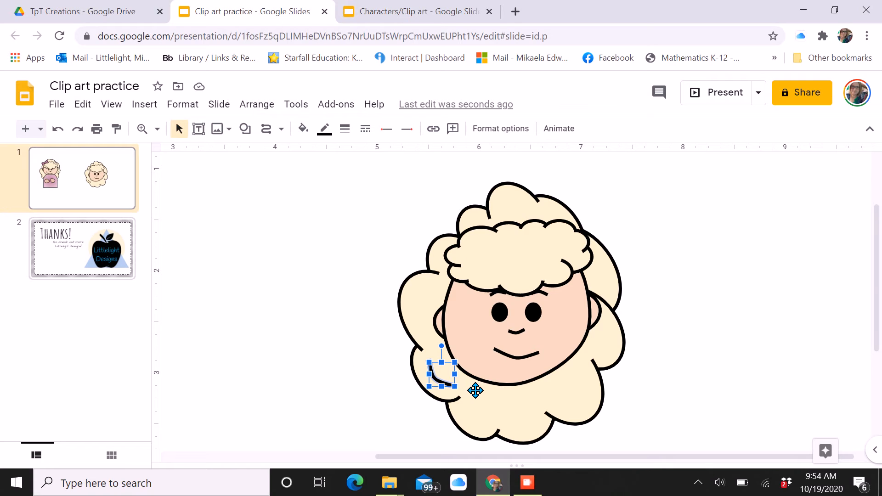
Place a smaller, half-turned copy of the accent curve in the right part of the new character's bangs.
drag(441, 374, 559, 251)
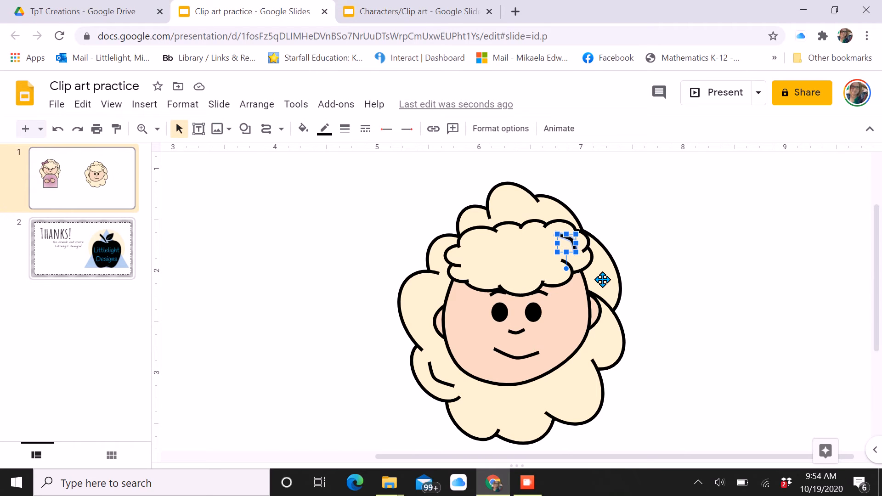
click(157, 128)
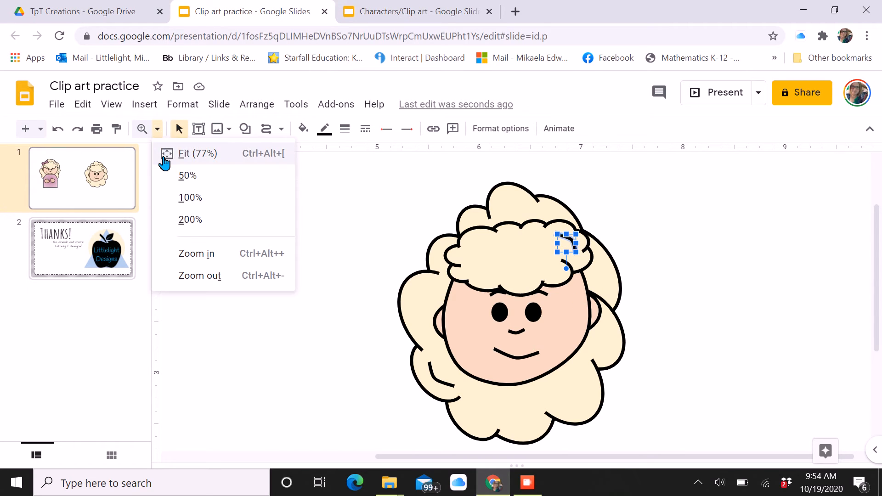
click(165, 152)
click(475, 342)
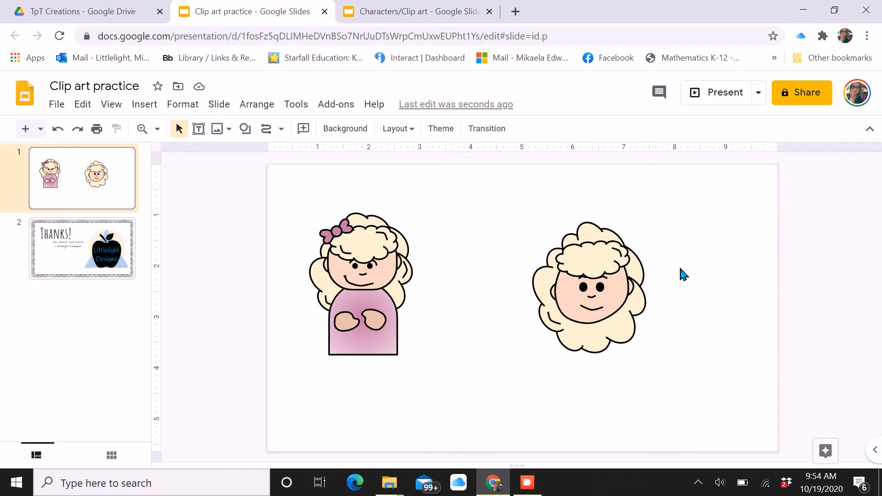
Examine the hair bow on the sample girl and the bows on slide 4 of the Characters/Clip art presentation.
click(336, 237)
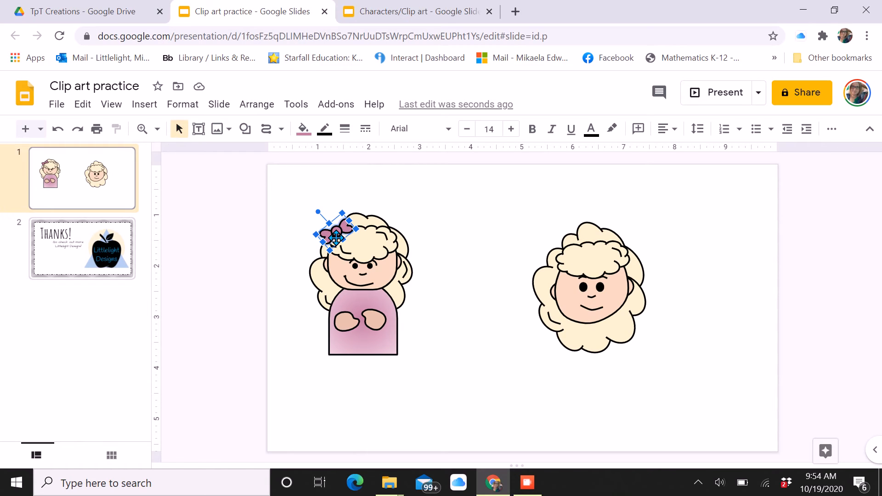
click(477, 238)
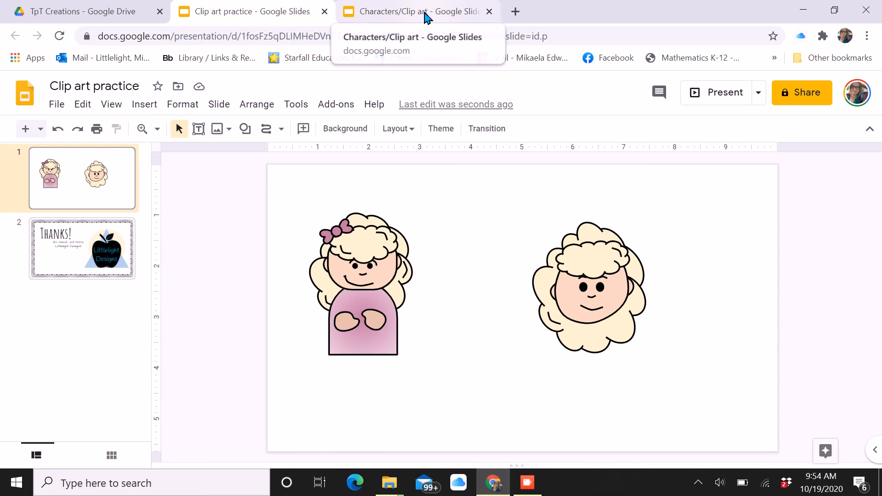
click(426, 14)
click(52, 254)
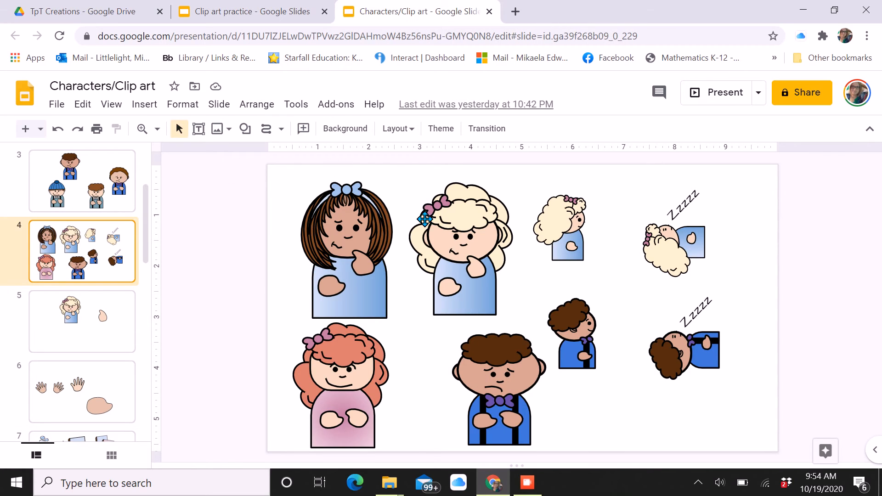
click(281, 14)
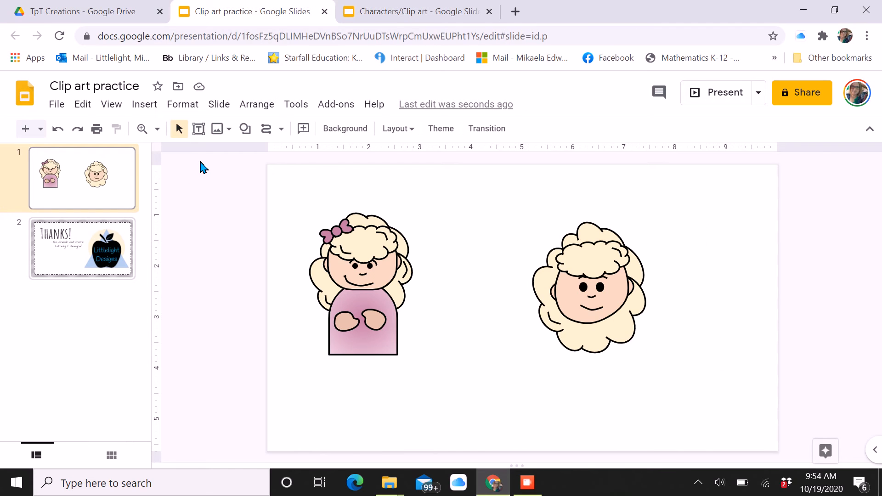
Draw a circle about 0.4 inch wide above and between the two characters as the bow's knot.
click(246, 128)
mouse_move(327, 157)
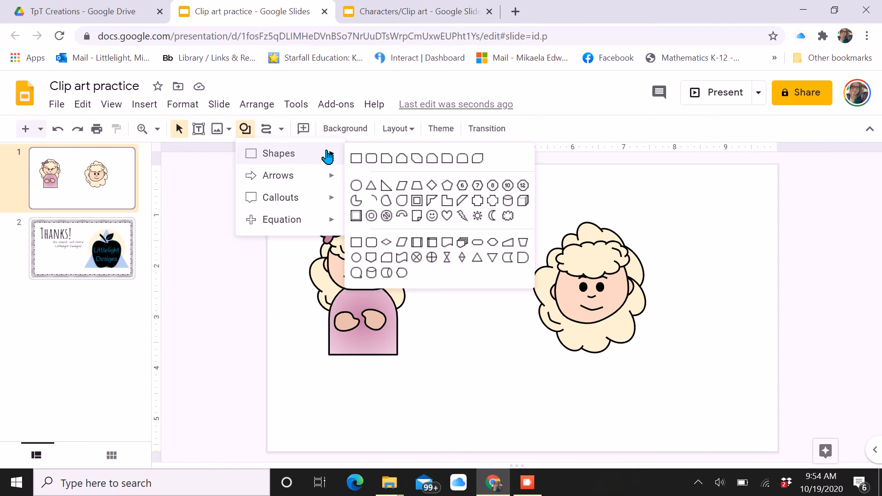
click(355, 186)
mouse_move(470, 192)
mouse_down()
mouse_move(491, 209)
mouse_move(485, 205)
mouse_up()
Add a small heart turned sideways on the left of the circle, with its tip pointing at the circle.
click(245, 128)
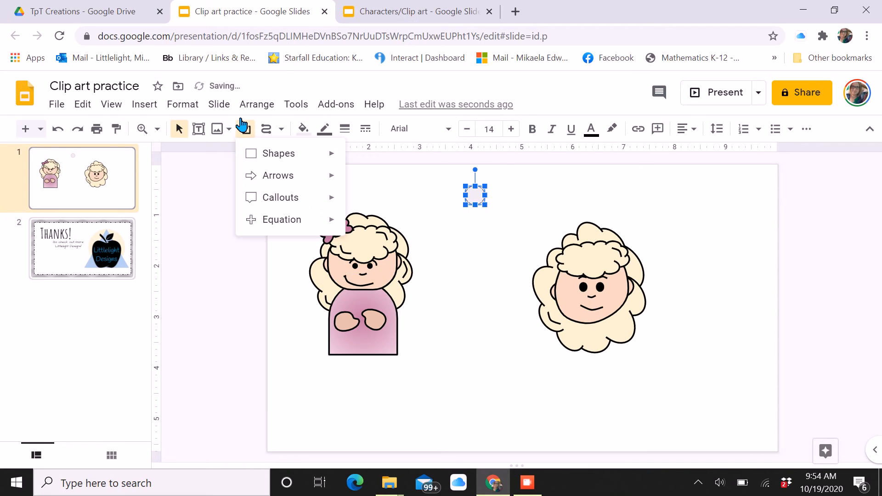
mouse_move(255, 153)
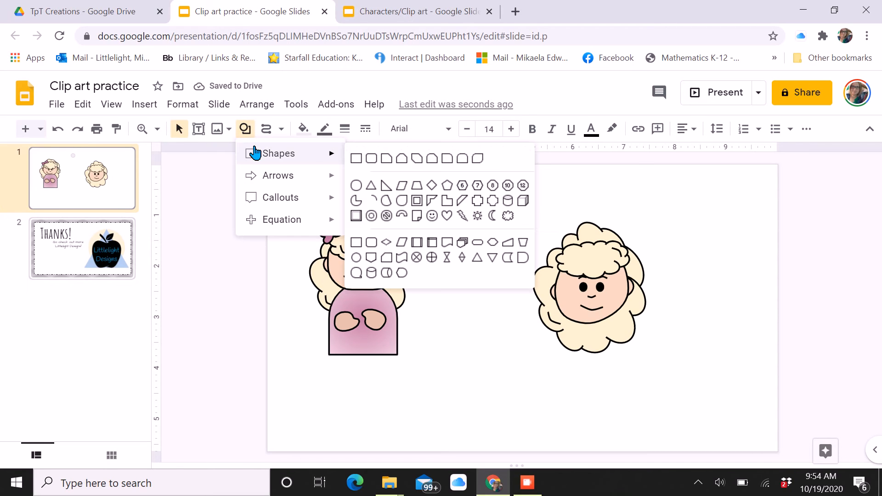
click(445, 216)
mouse_move(450, 199)
mouse_down()
mouse_move(471, 216)
mouse_move(432, 185)
mouse_move(418, 205)
mouse_move(460, 195)
mouse_up()
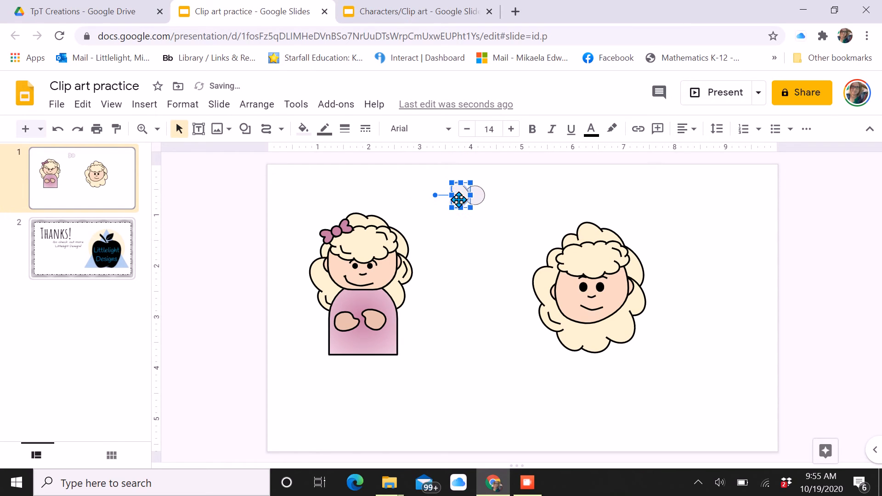
Duplicate the heart, turn the copy the opposite way and place it on the right of the circle.
key(ctrl+d)
drag(447, 210, 526, 207)
drag(470, 203, 496, 201)
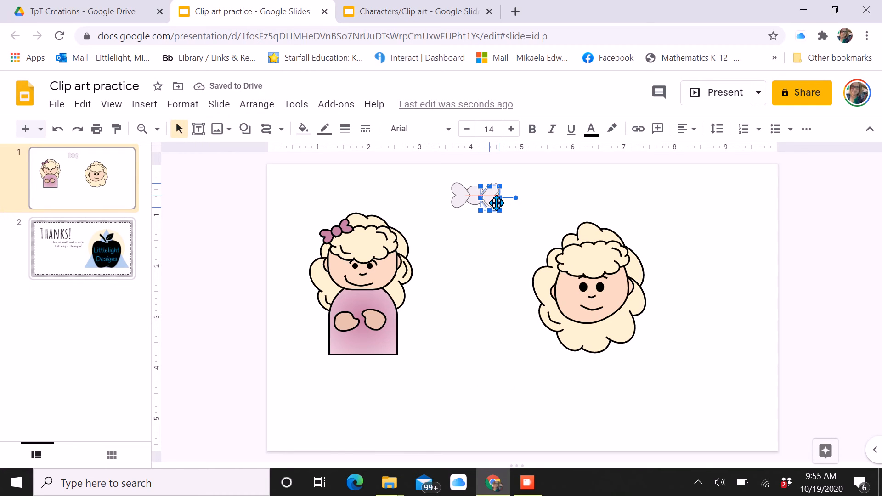
Send both hearts behind the circle and group them.
click(465, 201)
shift+click(496, 201)
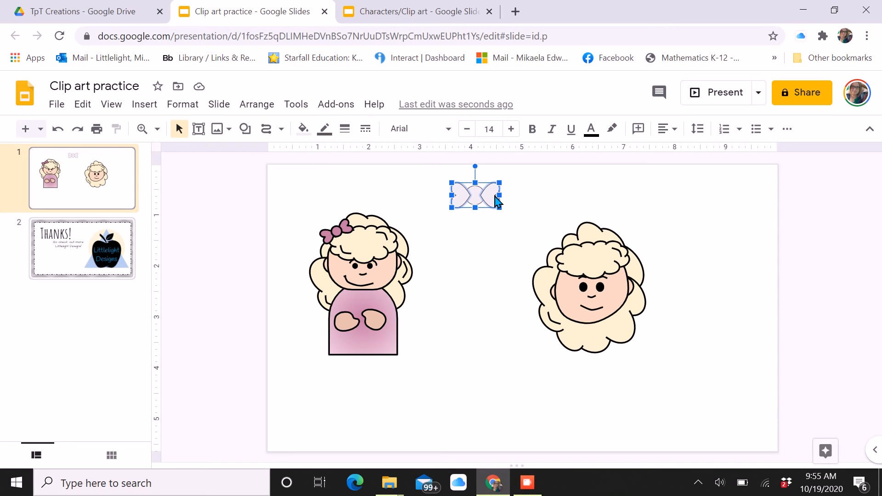
key(ctrl+Down)
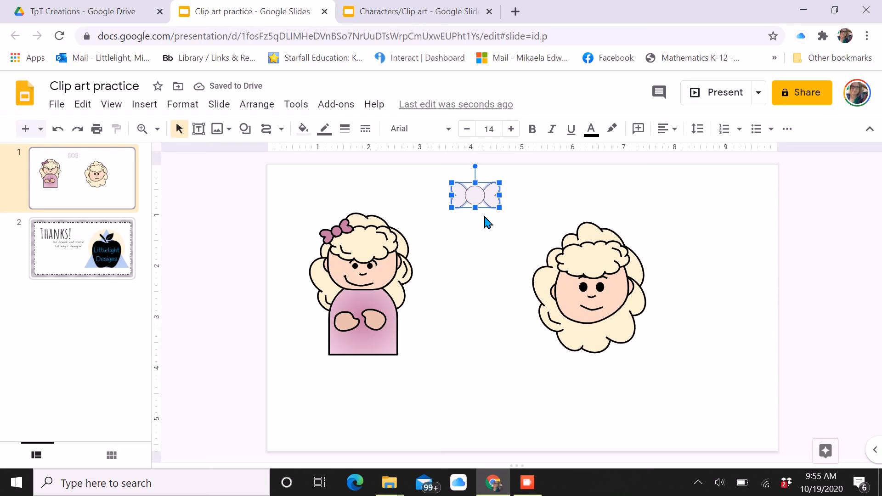
click(267, 104)
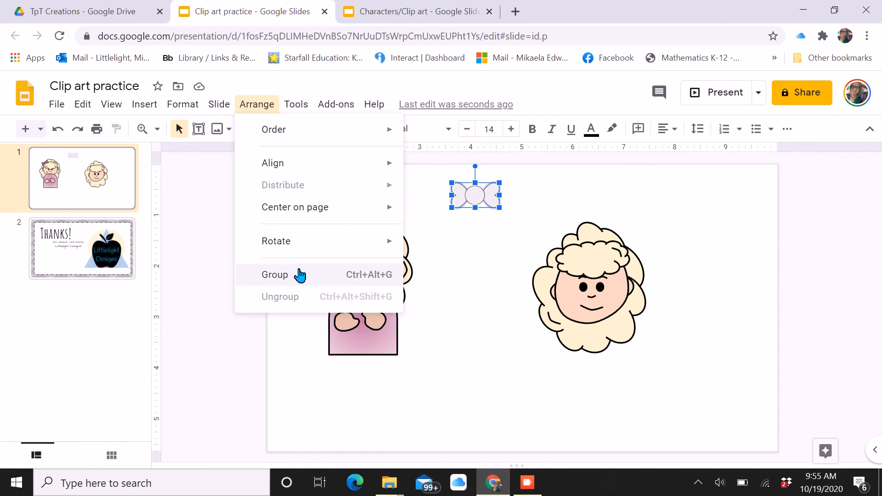
click(299, 275)
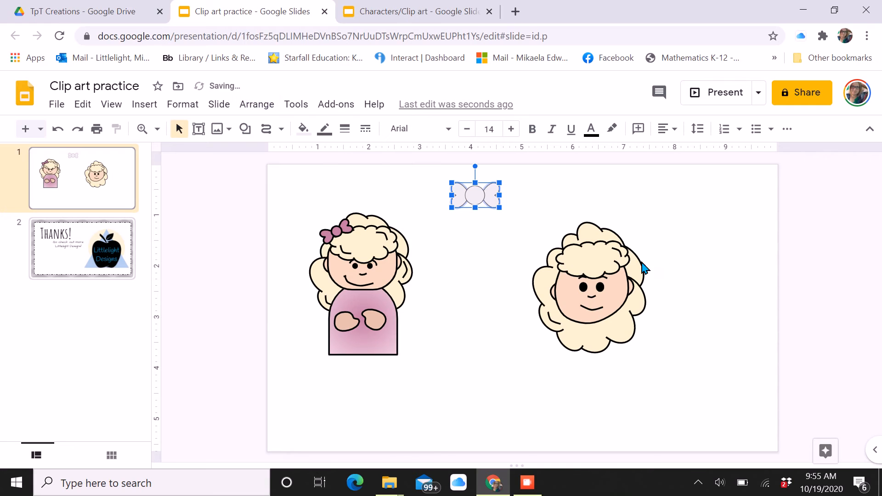
Pull the circle out from between the two hearts, and undo that move.
click(466, 251)
mouse_move(474, 205)
mouse_down()
mouse_move(484, 256)
mouse_move(481, 196)
mouse_up()
drag(438, 176, 549, 222)
click(468, 222)
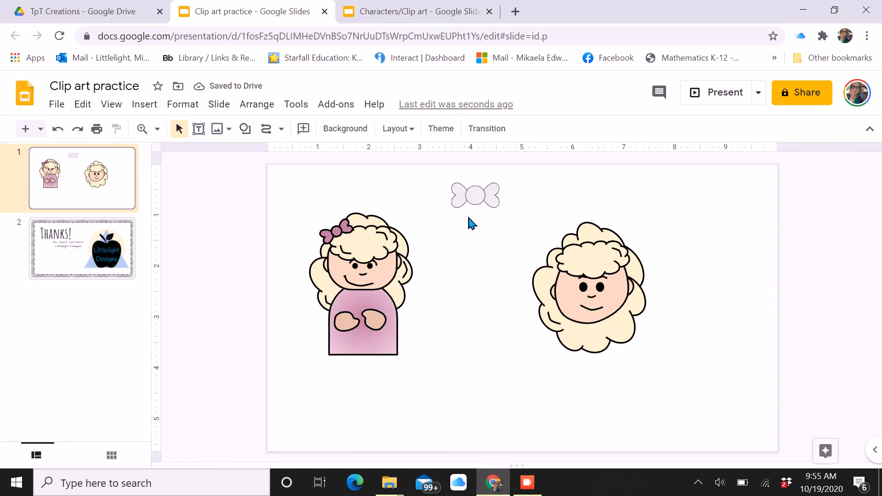
drag(474, 193, 480, 249)
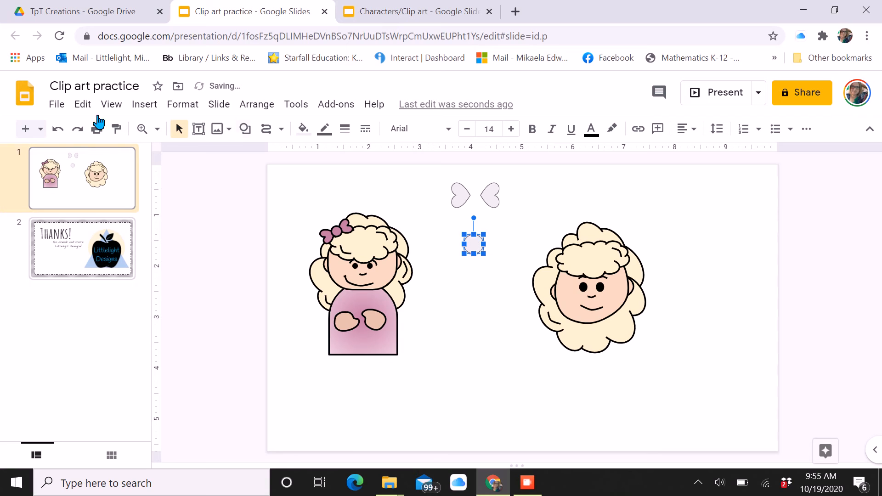
click(58, 130)
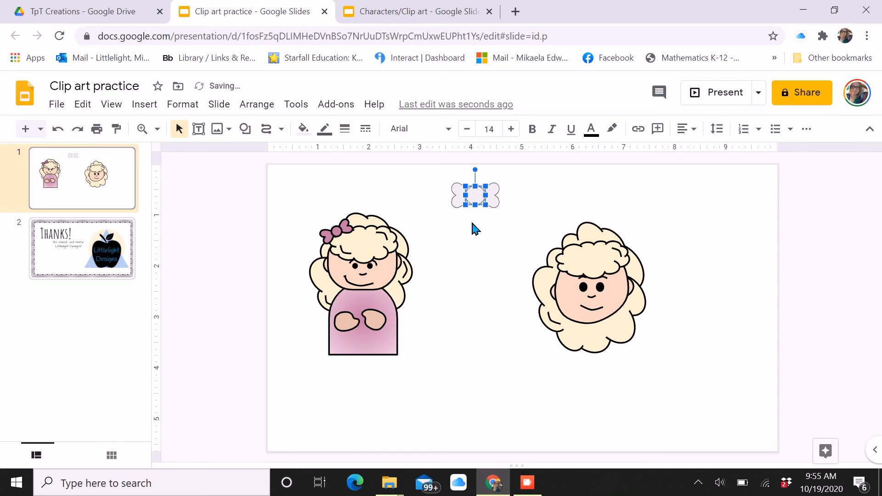
Group the circle and both hearts into one bow and shift the bow slightly on the slide.
drag(436, 172, 442, 231)
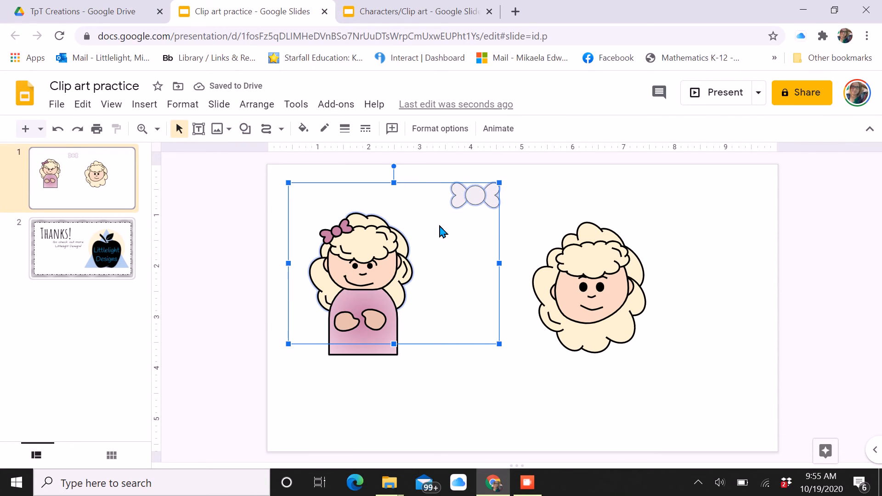
shift+click(411, 250)
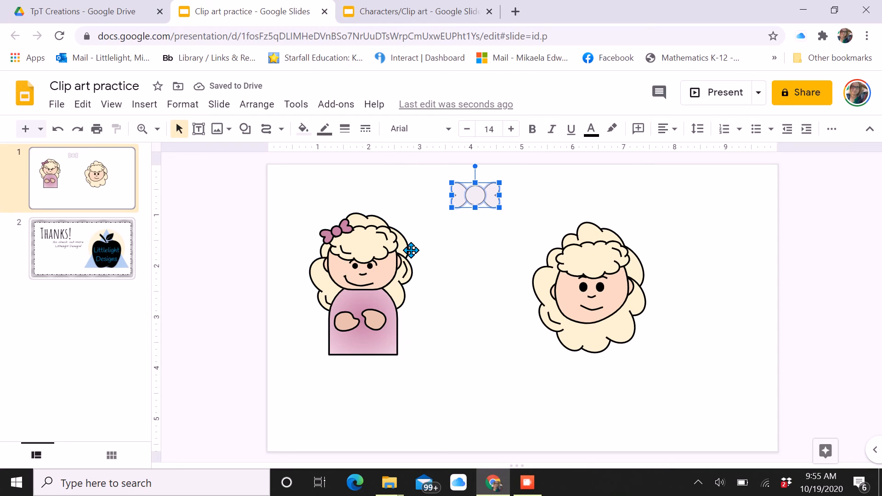
click(255, 106)
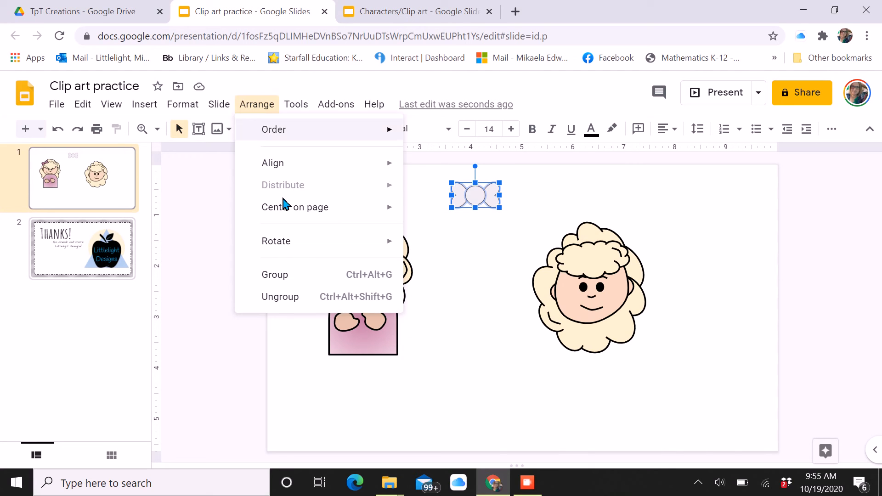
click(304, 274)
click(498, 268)
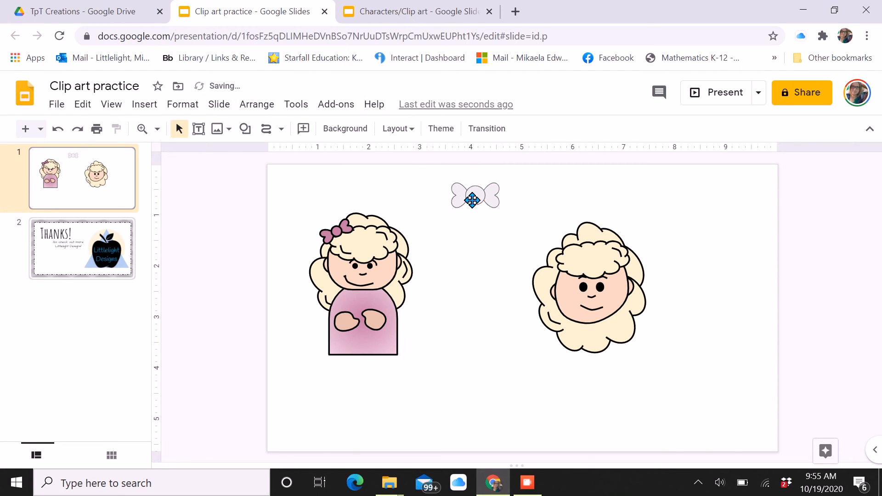
drag(473, 195, 491, 214)
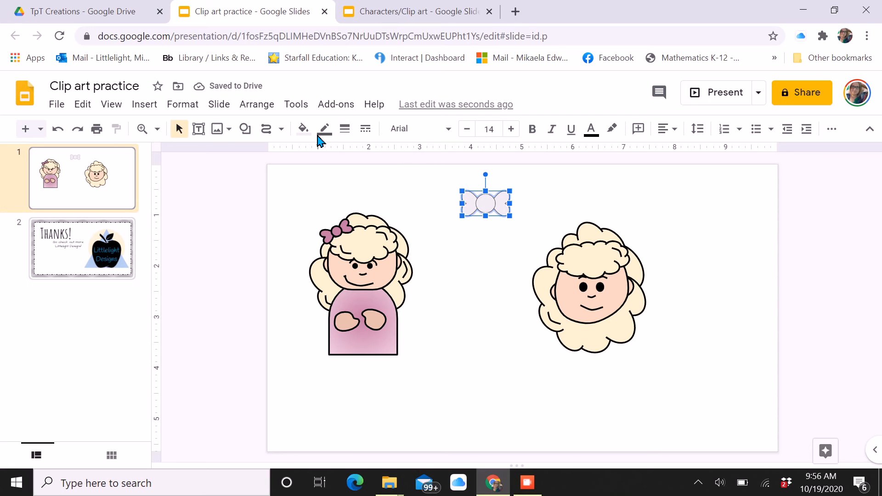
Fill the bow with light blue and give it a black 3px outline.
click(302, 130)
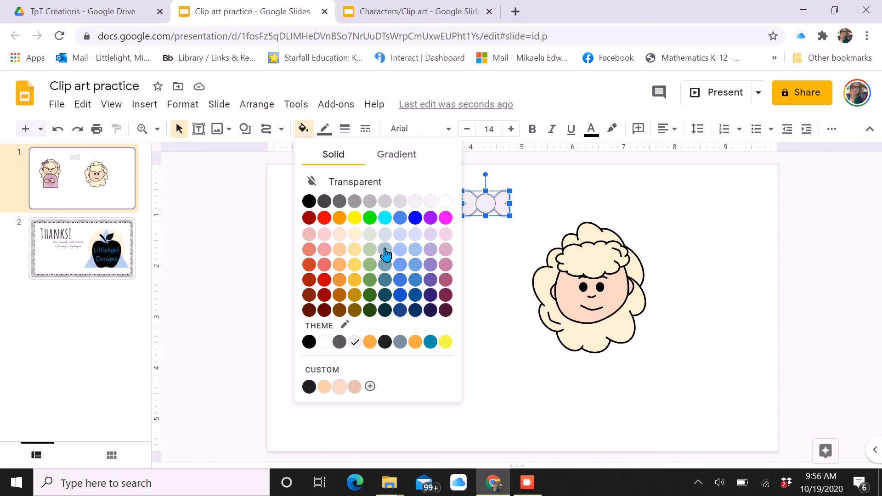
click(399, 249)
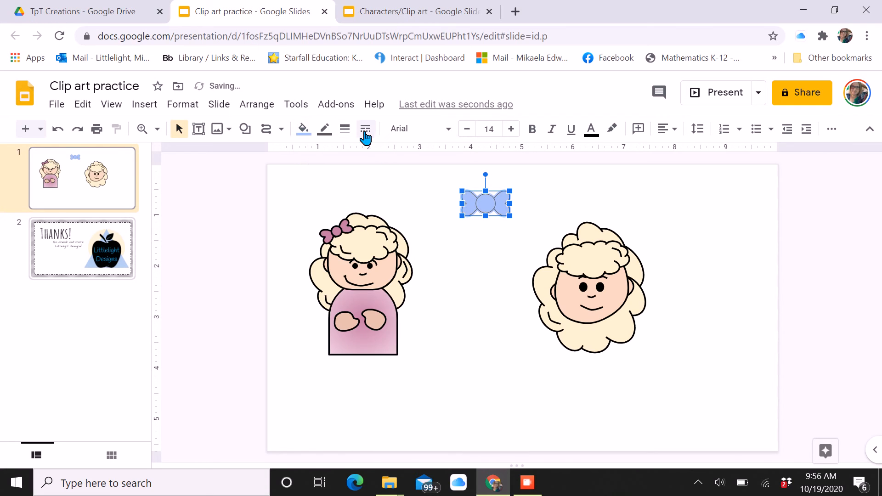
click(327, 131)
click(331, 177)
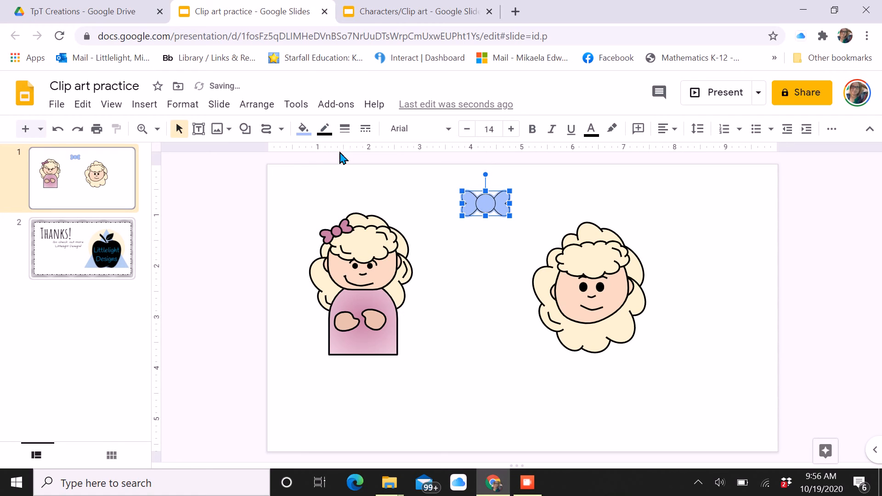
click(344, 129)
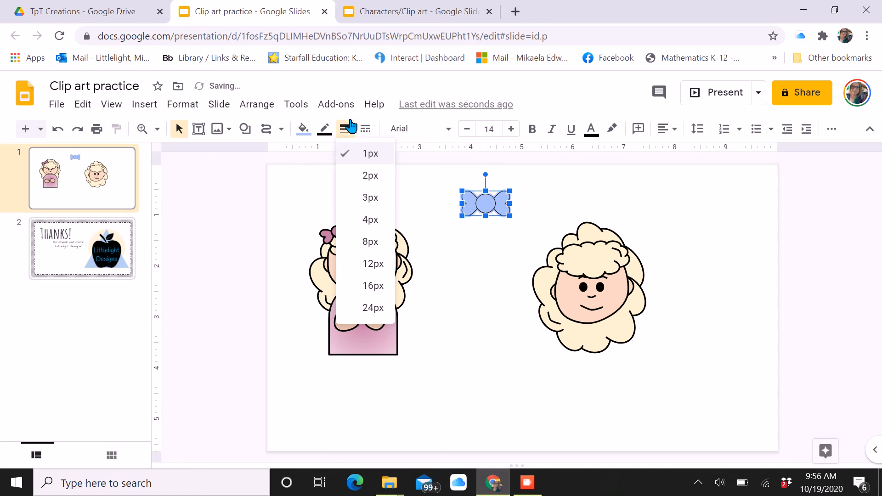
click(373, 196)
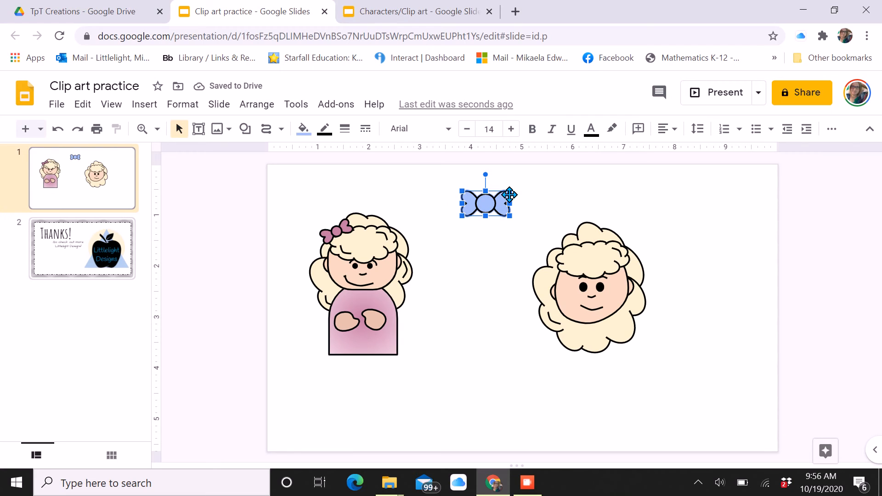
Shrink the bow, tilt it counterclockwise and place it on the upper left of the new character's curly hair.
drag(509, 190, 580, 256)
click(685, 259)
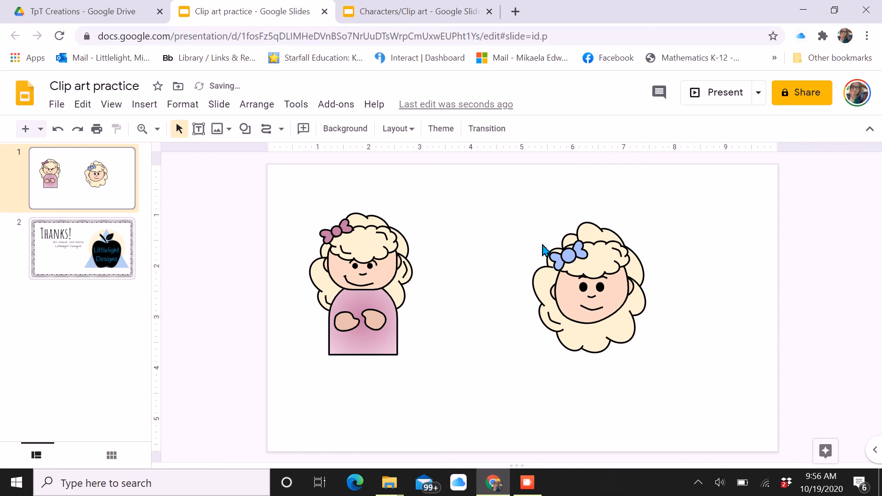
drag(565, 257, 567, 253)
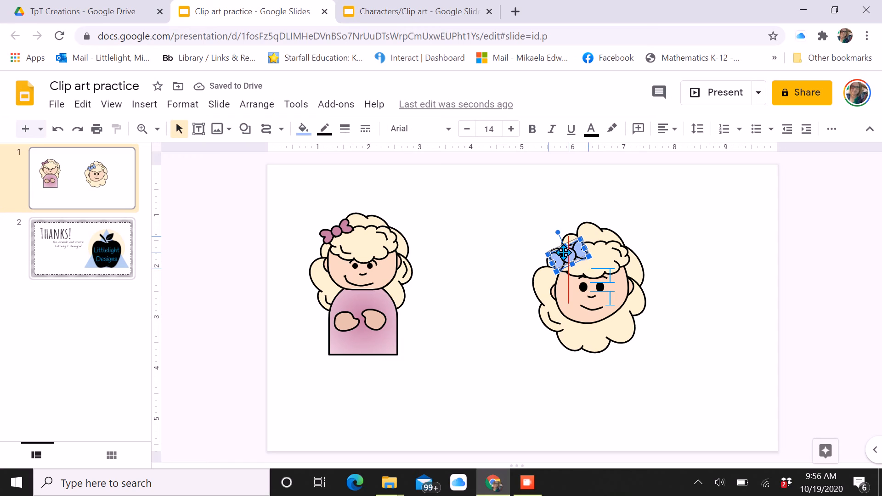
Shift the back hair slightly down and realign the small curl line beside the left cheek with it.
drag(623, 330, 622, 335)
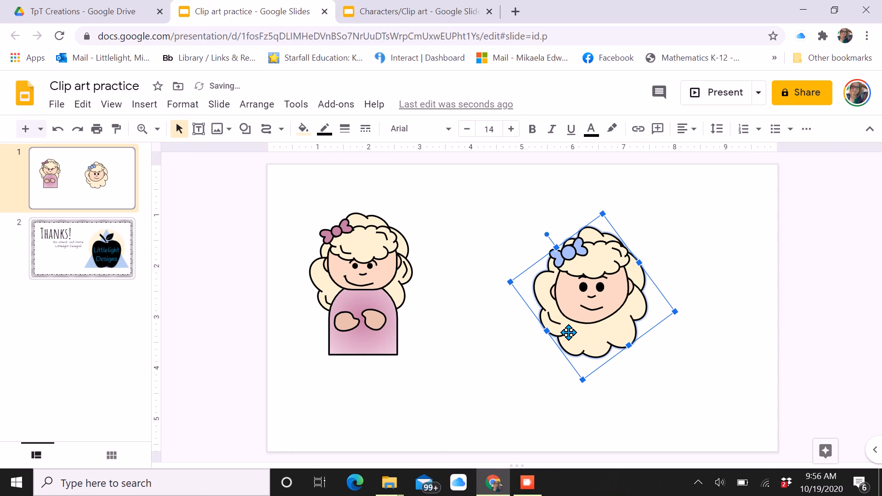
click(555, 320)
drag(558, 324, 556, 327)
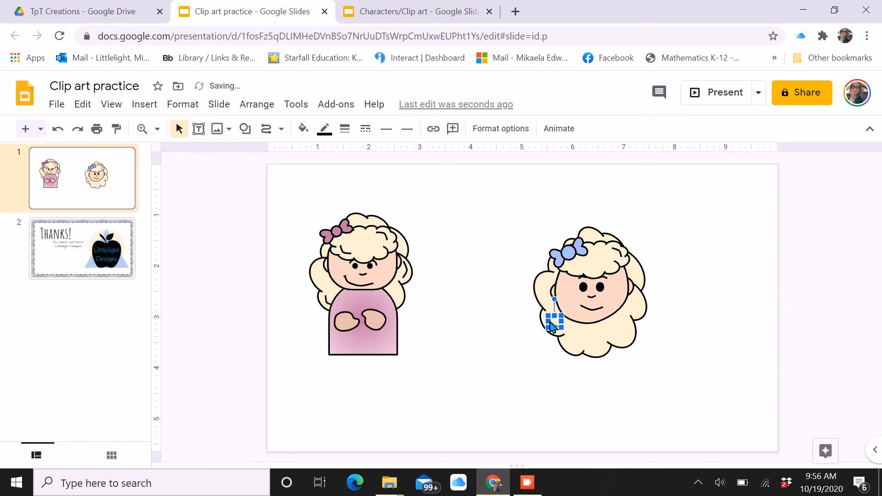
click(607, 381)
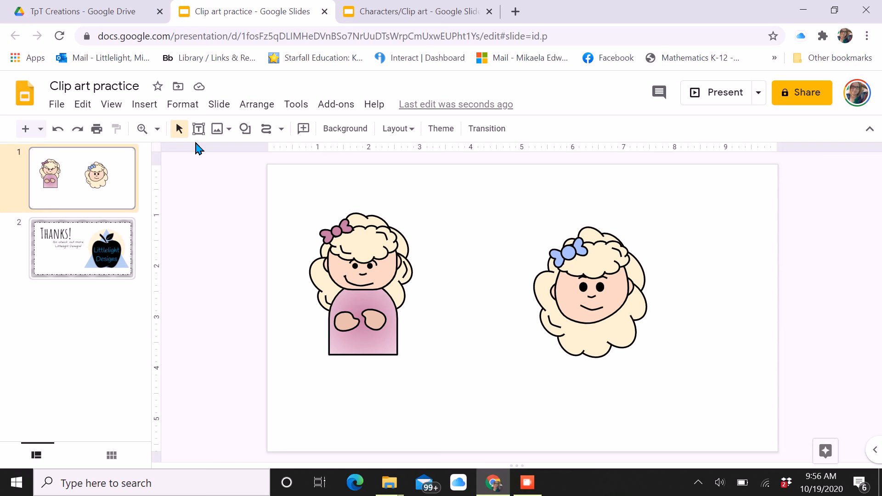
Add a body about 1.4 by 1.6 inches from a rectangle with rounded top corners, round them fully and place it under the head.
click(246, 130)
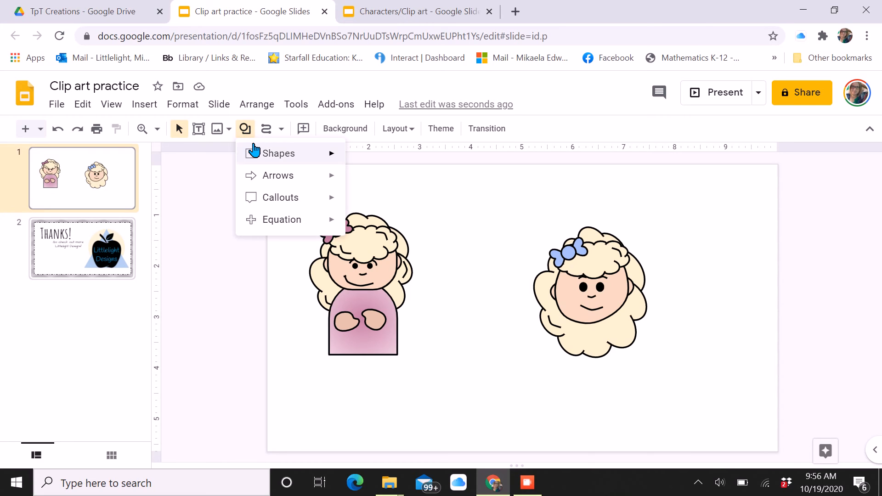
mouse_move(254, 150)
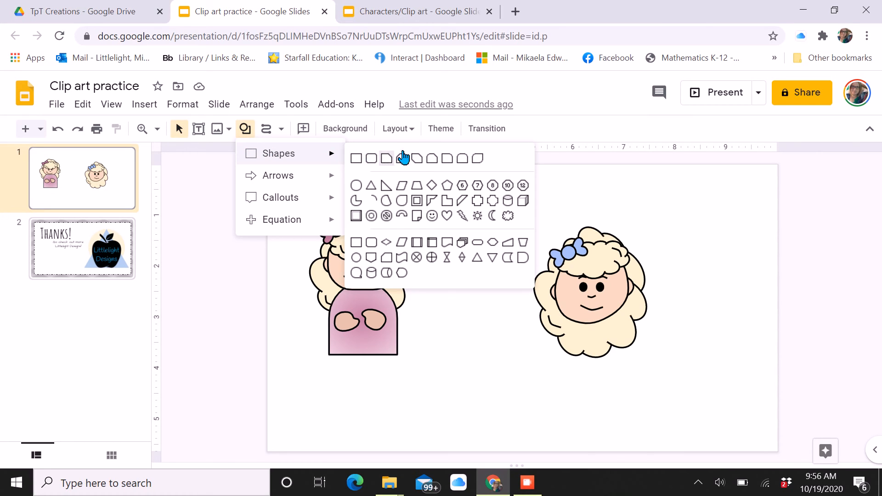
click(466, 158)
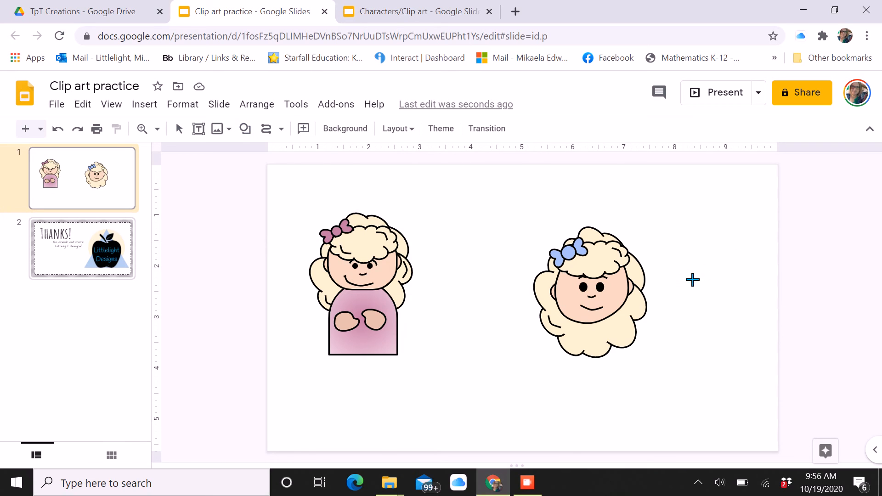
drag(686, 274, 759, 356)
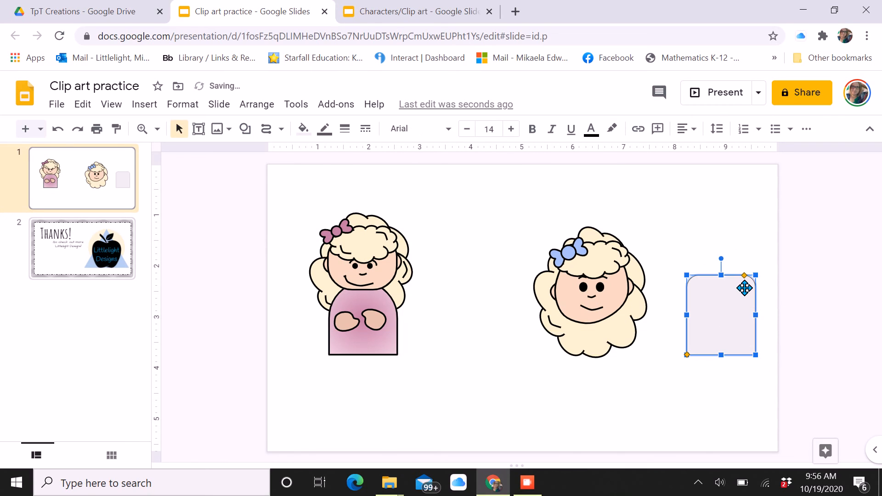
drag(750, 279, 727, 330)
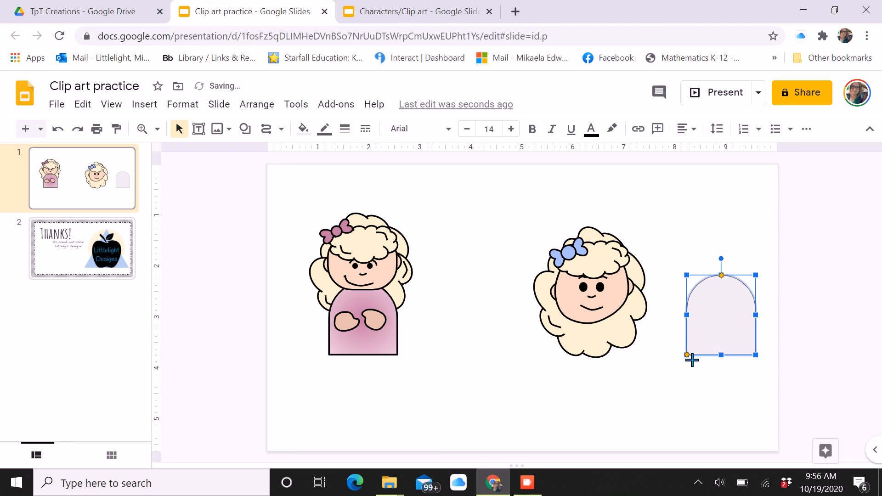
drag(732, 315, 603, 355)
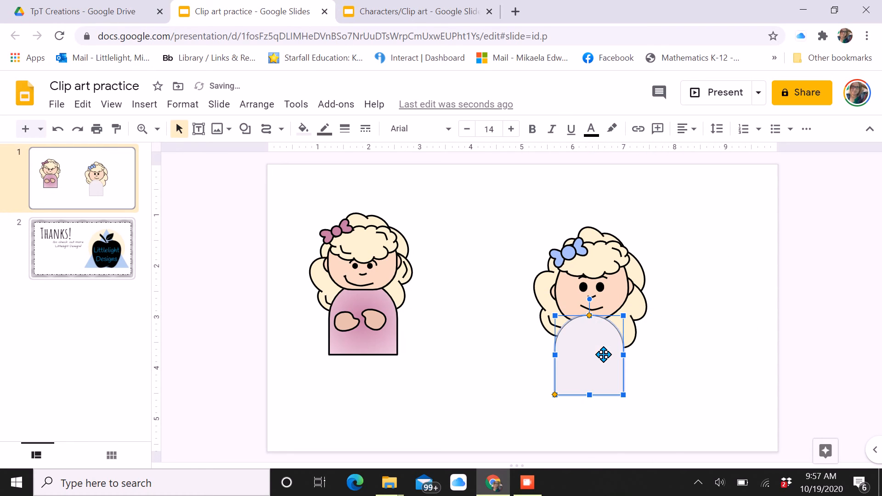
Fill the body with medium blue, nudge it right under the head and give it a black 3px outline.
click(301, 130)
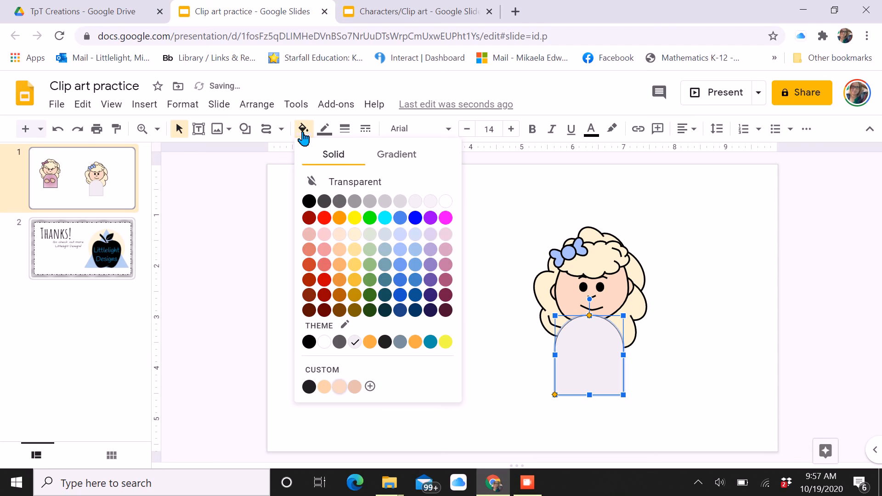
click(402, 265)
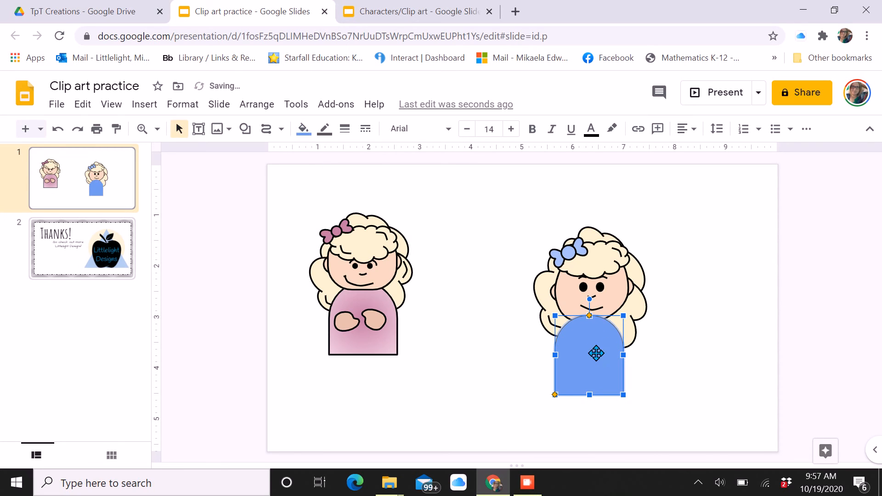
drag(592, 350, 595, 351)
click(325, 131)
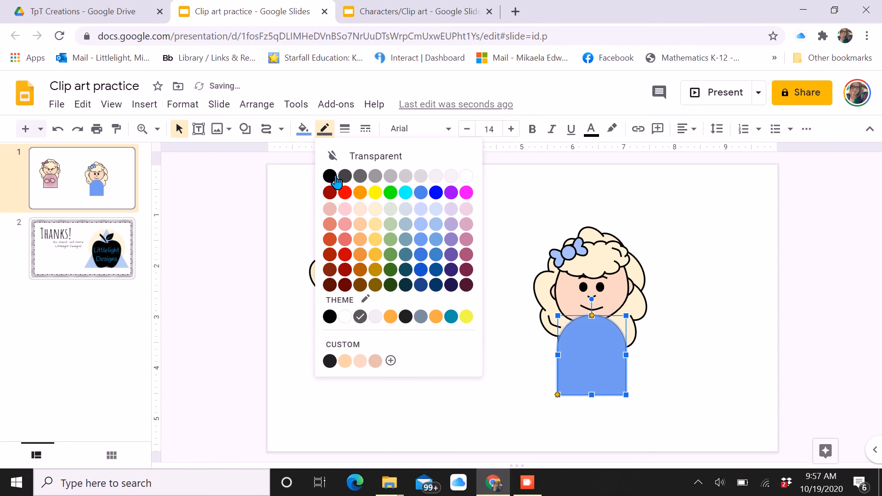
click(329, 173)
click(345, 128)
click(370, 198)
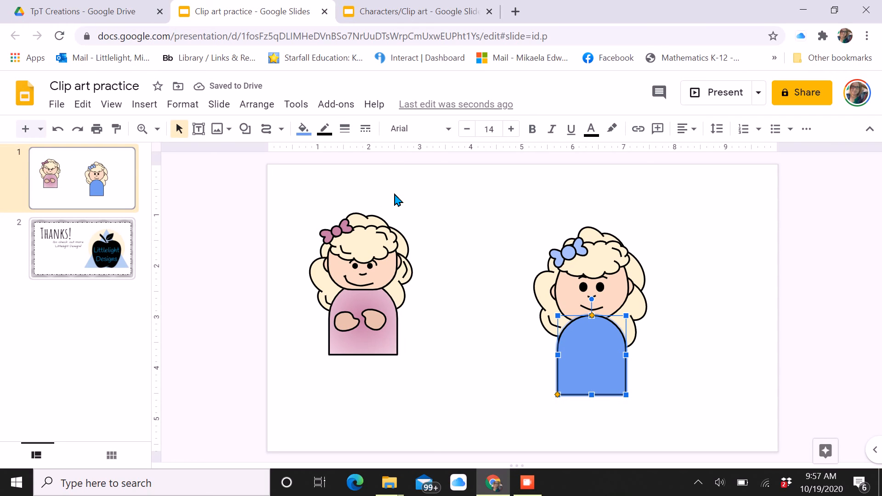
Layer the body behind the face but in front of the back hair, and move it slightly up to the chin.
key(ctrl+Down)
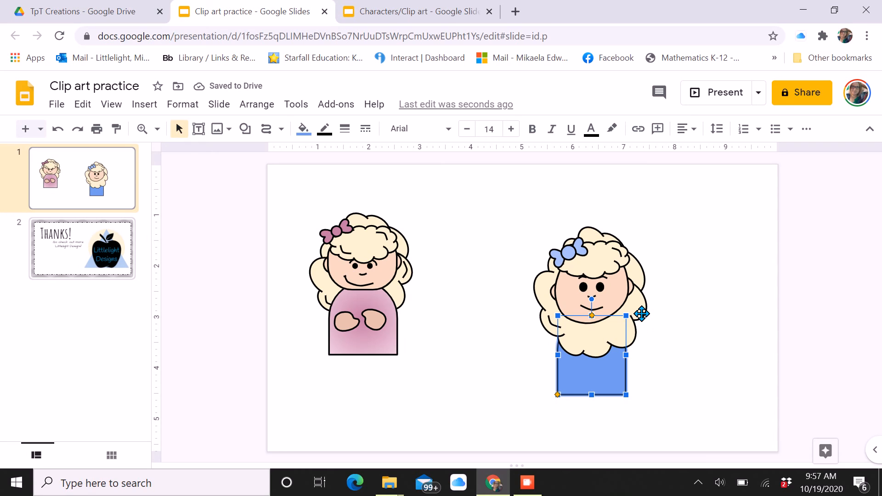
click(642, 313)
click(625, 389)
key(ctrl+shift+Up)
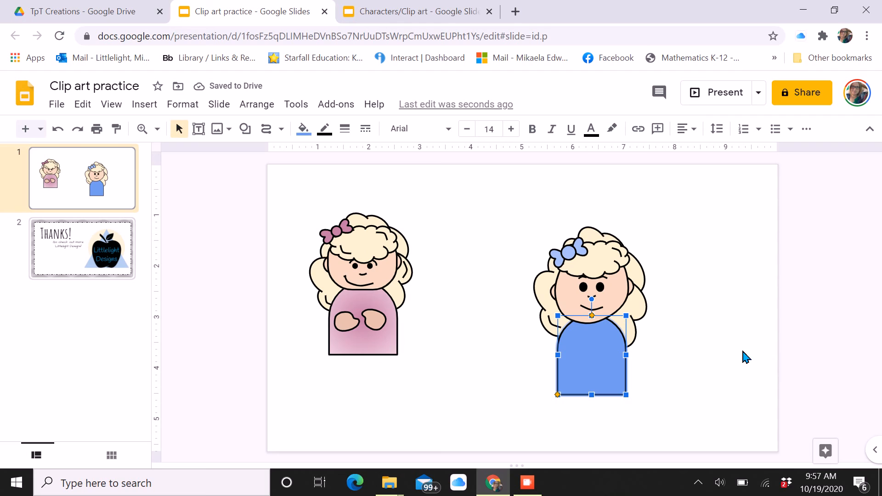
drag(582, 367, 593, 363)
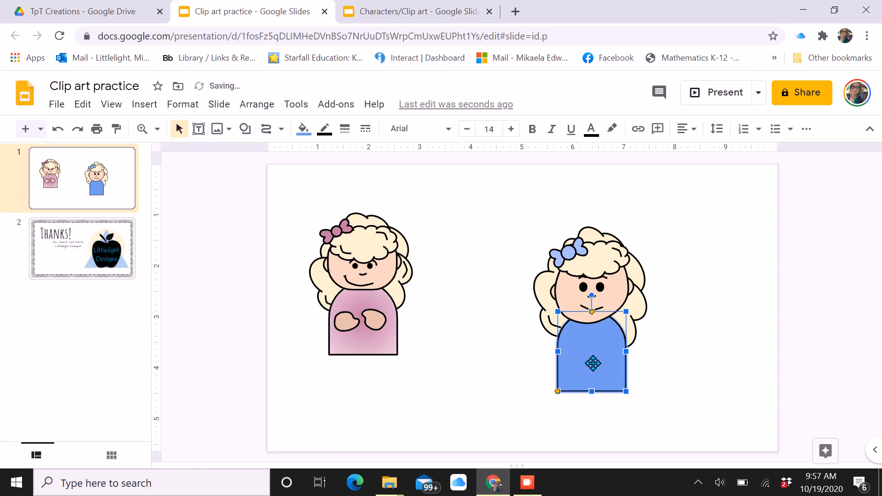
click(703, 367)
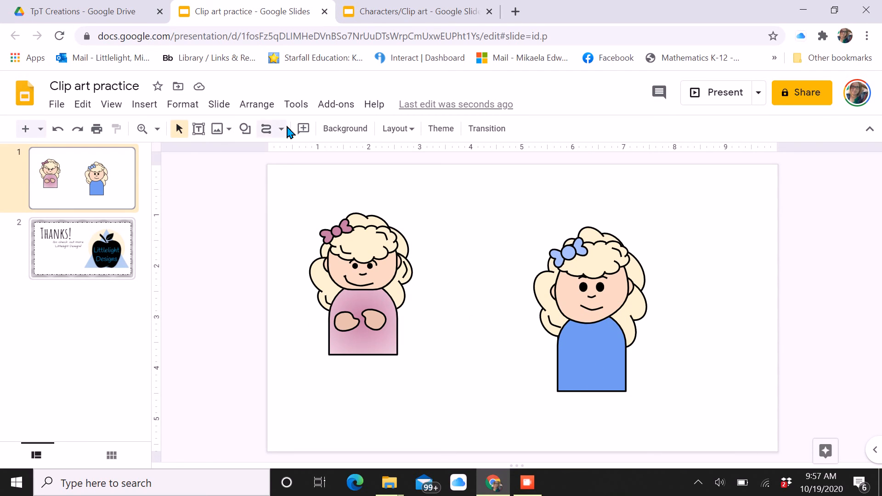
Draw a closed mitten-shaped hand about 1 inch wide between the two characters with the Curve tool, and adjust its thumb points.
click(266, 132)
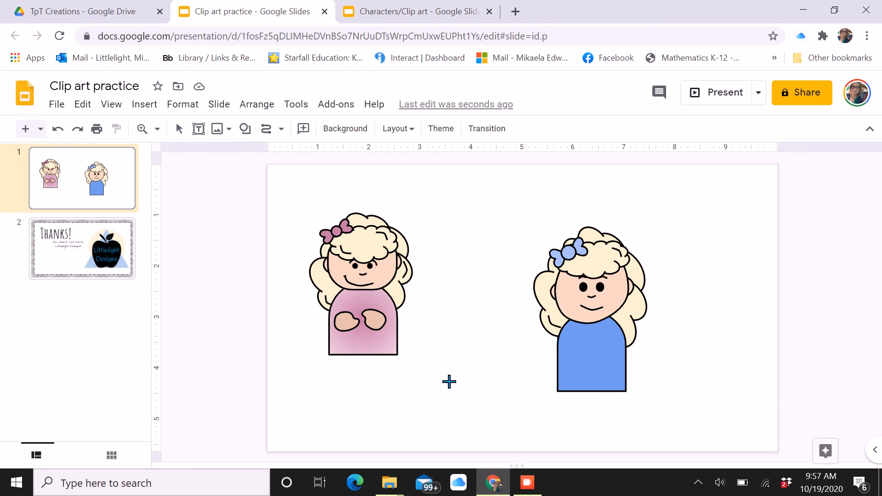
click(440, 367)
click(487, 369)
click(464, 366)
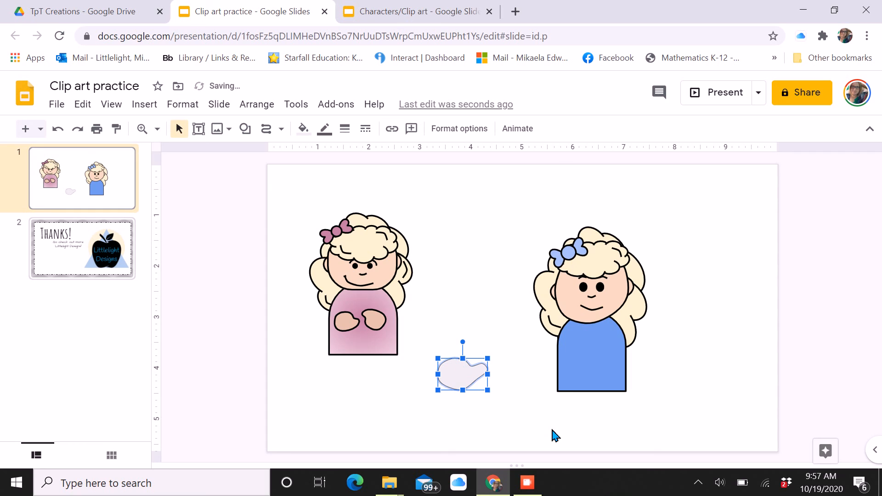
double_click(476, 373)
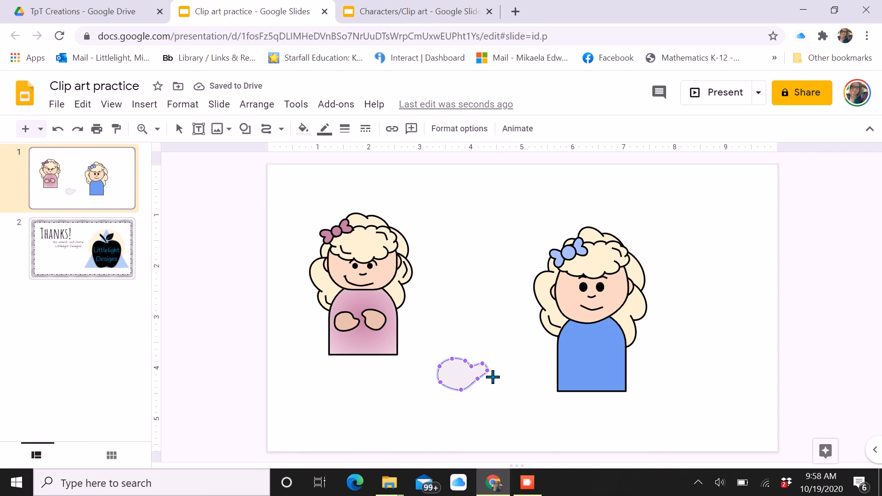
drag(488, 378, 481, 379)
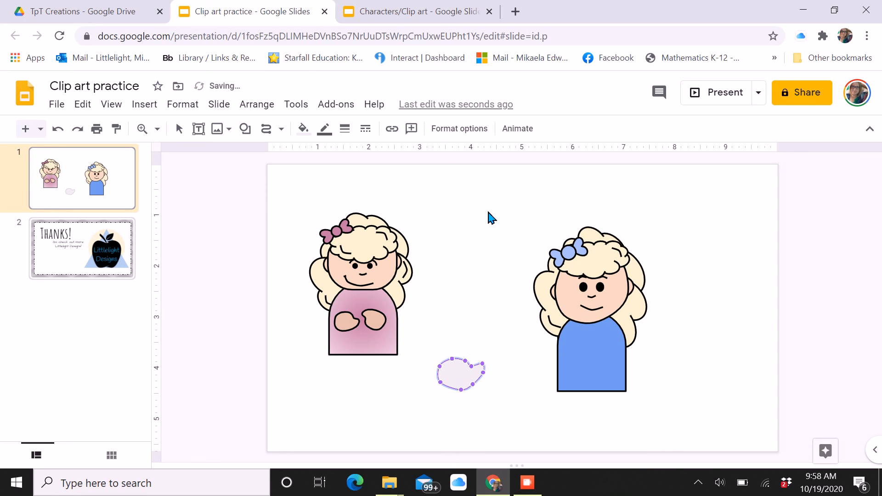
Switch to the Characters/Clip art presentation and examine the sample hand shapes on slide 6.
click(399, 4)
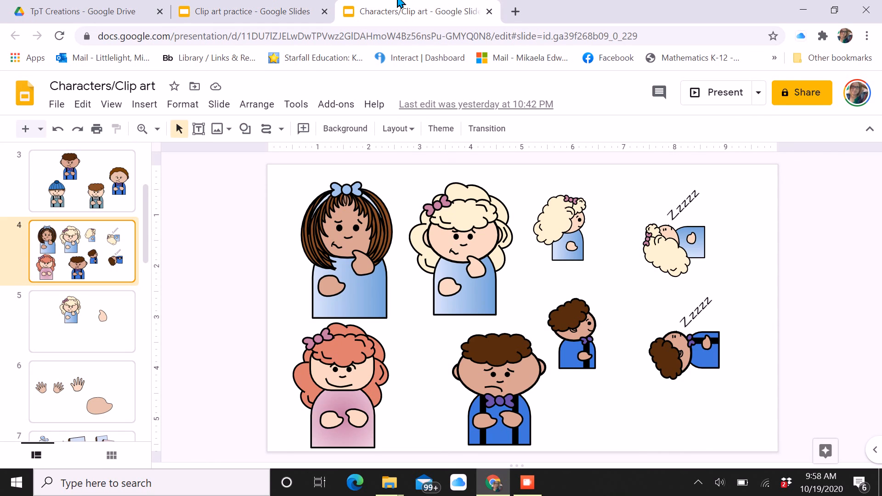
click(111, 364)
drag(283, 227, 432, 336)
click(174, 298)
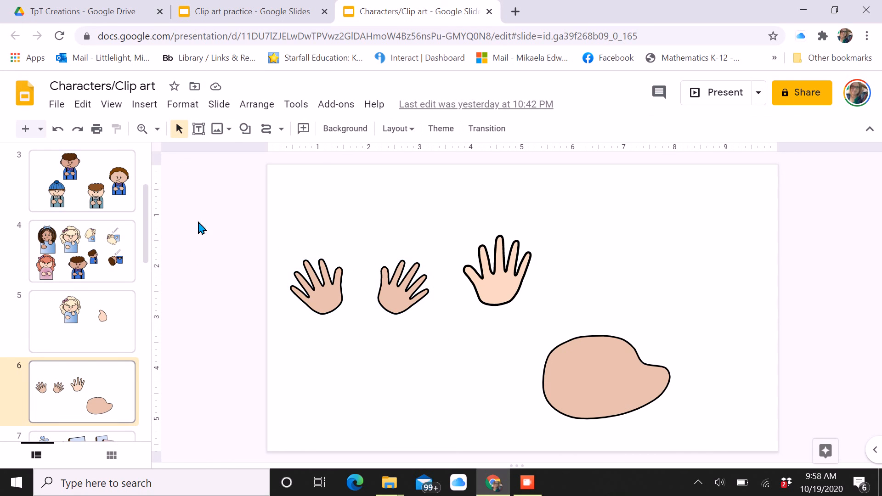
Return to the Clip art practice presentation and give the drawn hand the custom light peach fill and a black 3px outline.
click(243, 11)
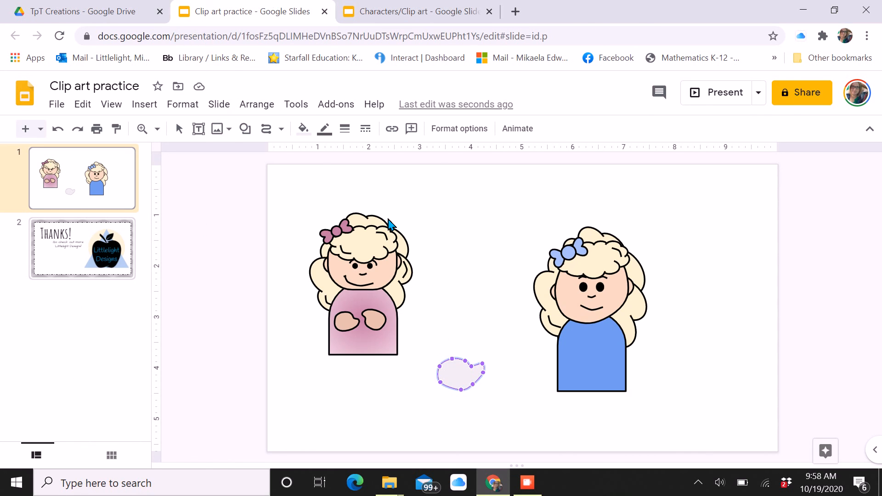
click(471, 395)
click(303, 128)
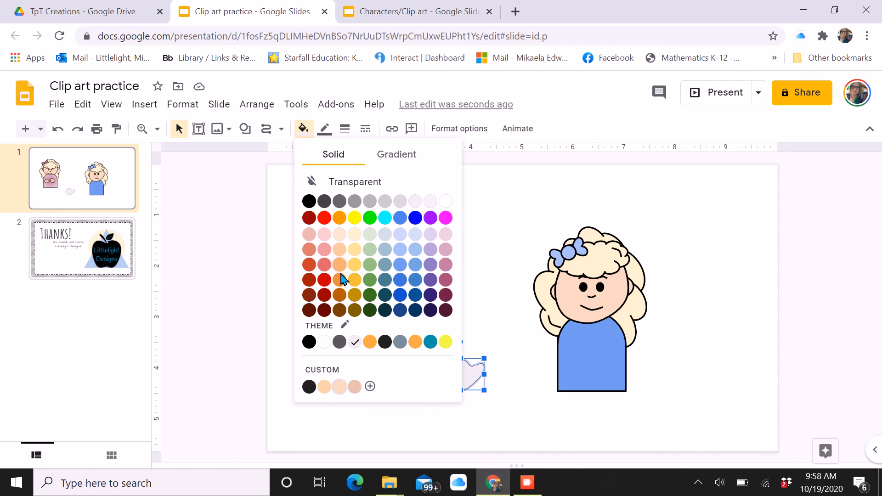
click(340, 386)
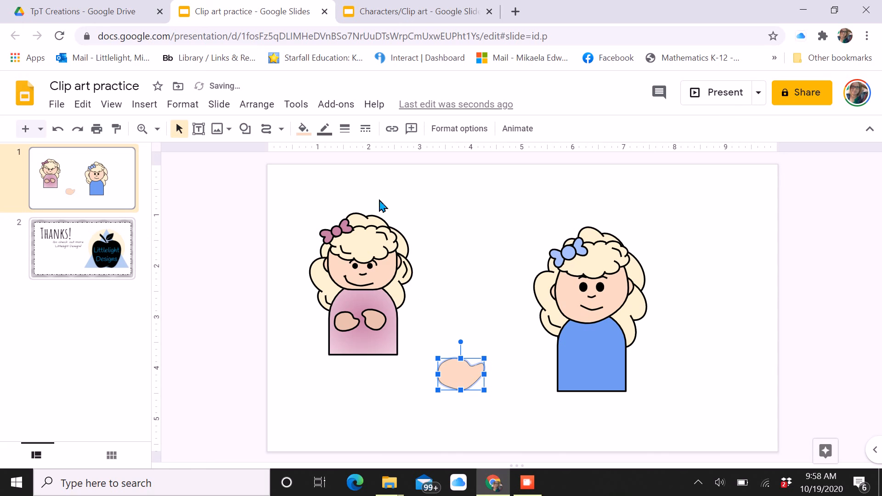
click(324, 128)
click(343, 124)
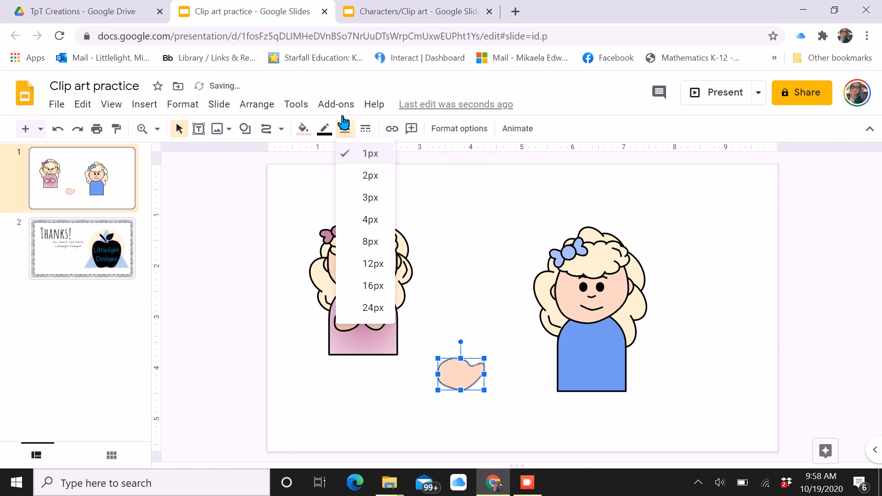
click(363, 196)
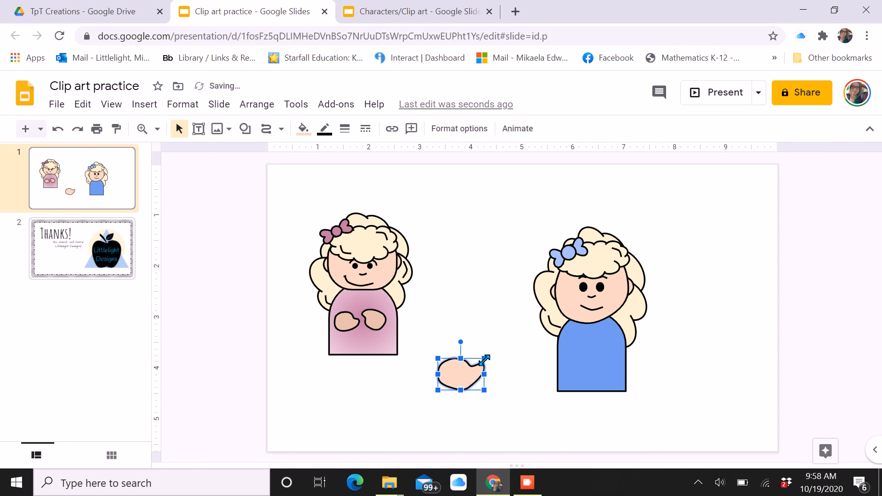
Shrink and tilt the hand onto the blue body, and add a rotated duplicate facing it as the second hand.
drag(484, 359, 601, 339)
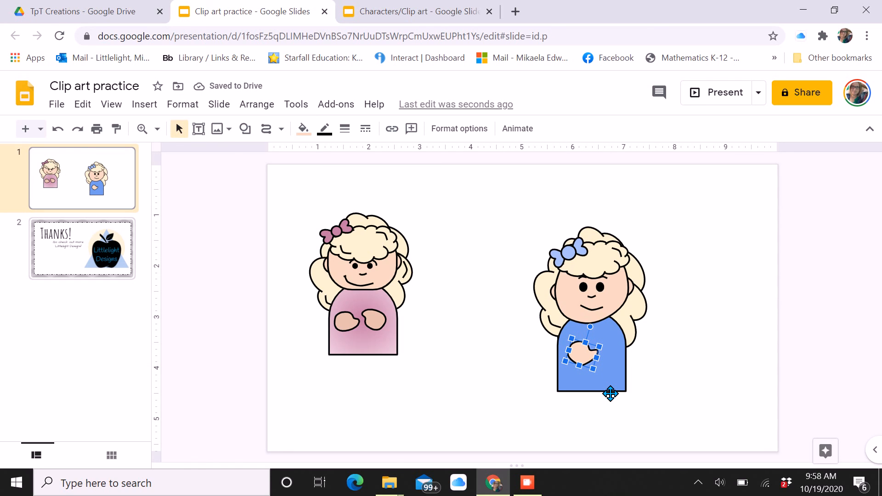
key(ctrl+d)
drag(579, 356, 633, 381)
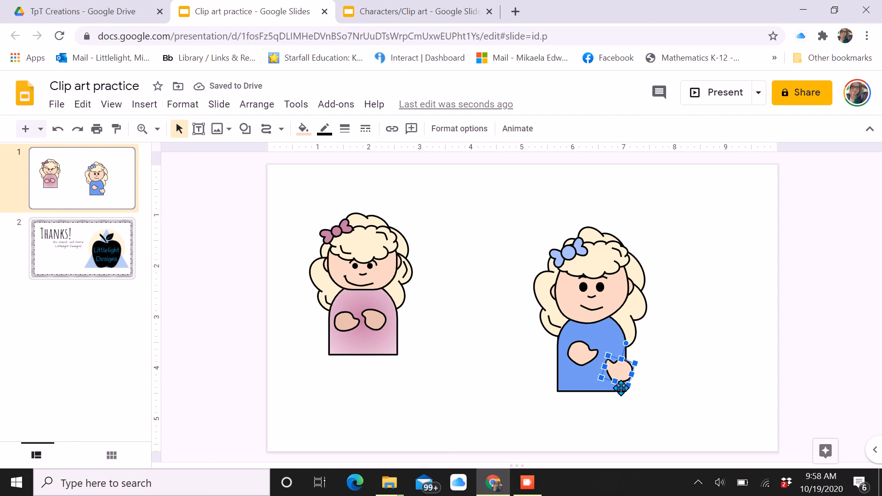
drag(621, 368, 596, 377)
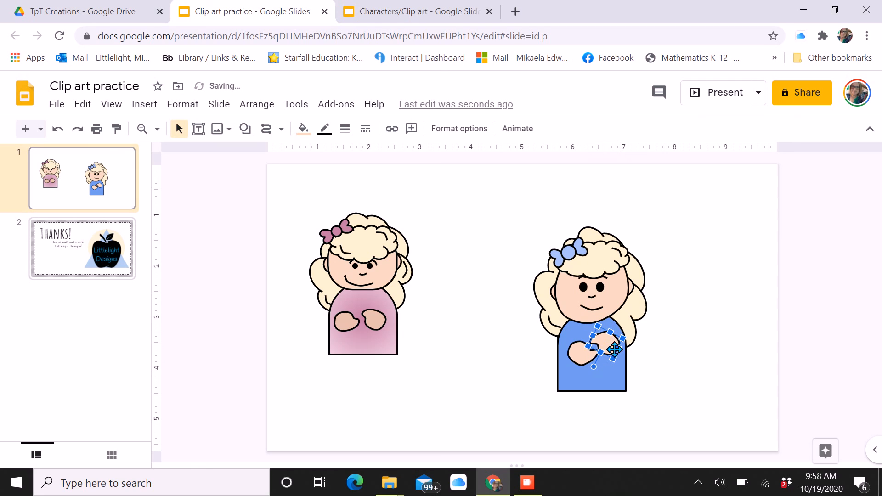
drag(614, 346, 583, 362)
click(653, 353)
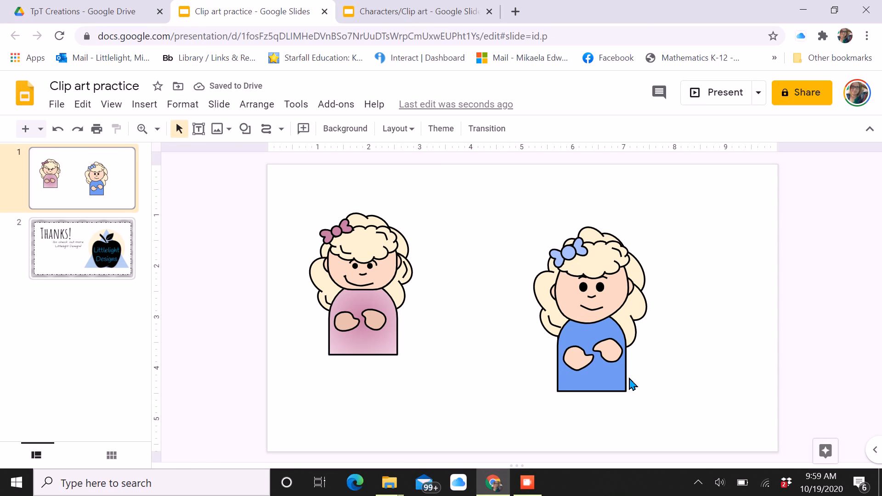
Select all parts of the blue character together and scale it down proportionally to slightly smaller than the sample girl.
drag(502, 207, 654, 396)
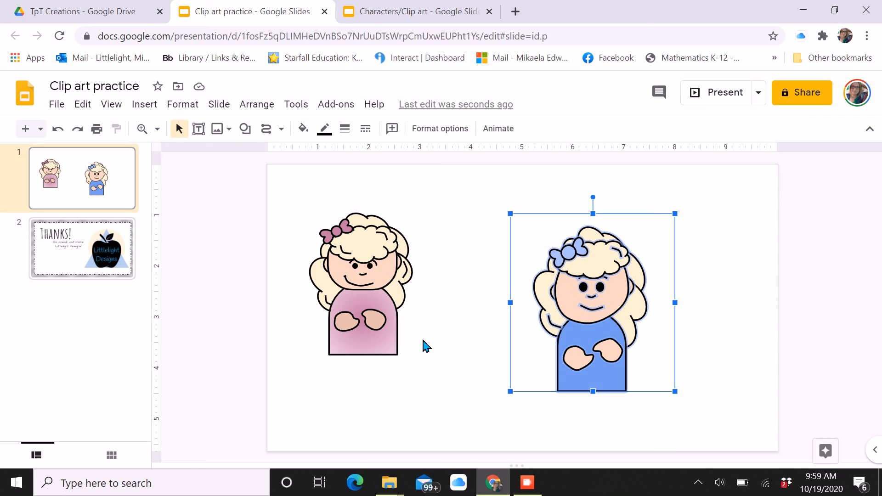
drag(675, 392, 640, 343)
click(649, 391)
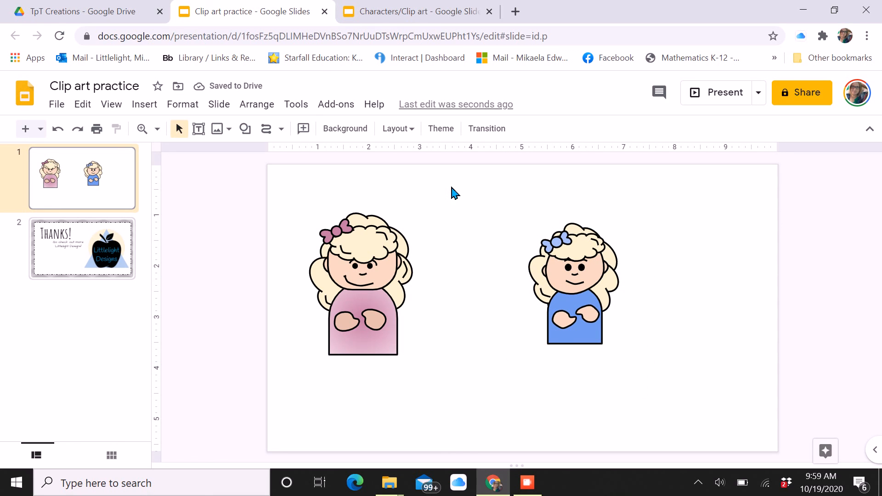
drag(487, 211, 631, 348)
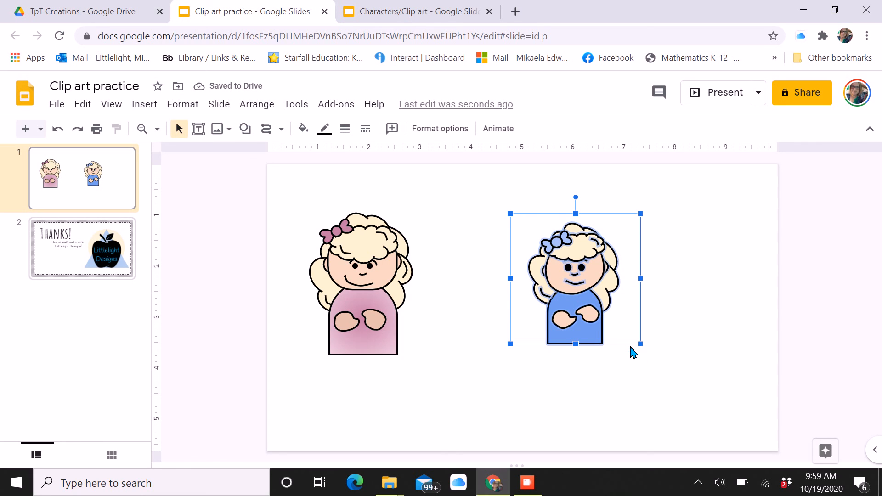
click(644, 390)
drag(527, 212, 684, 362)
click(622, 427)
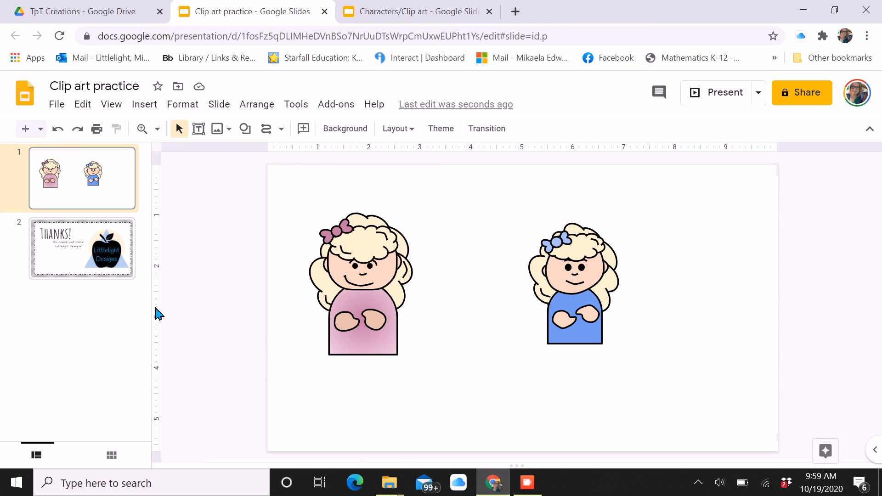
drag(276, 173, 487, 385)
click(487, 388)
drag(503, 192, 643, 361)
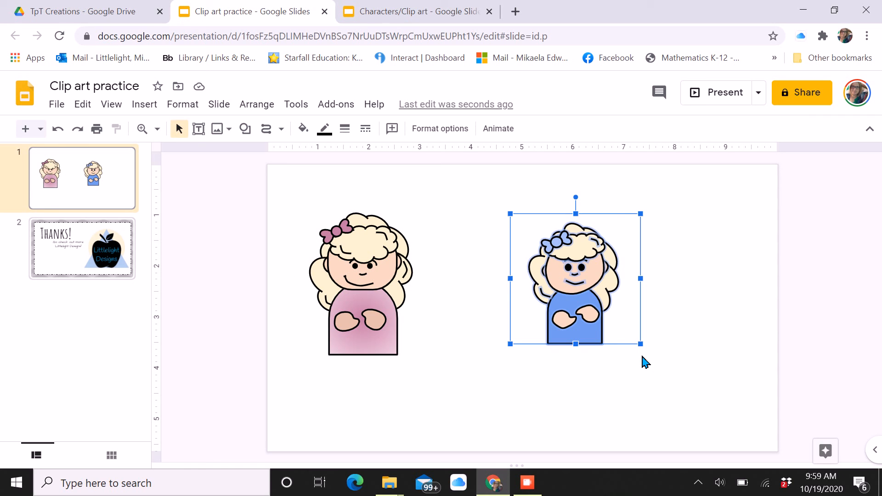
click(638, 384)
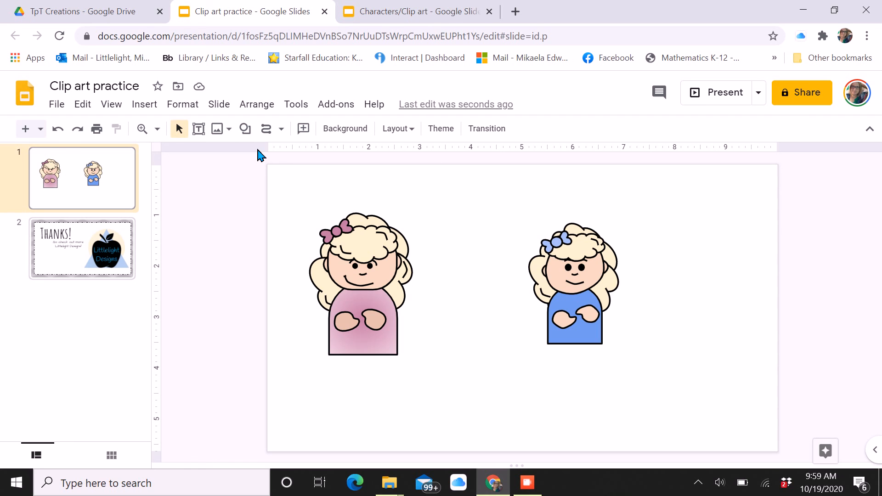
mouse_move(526, 480)
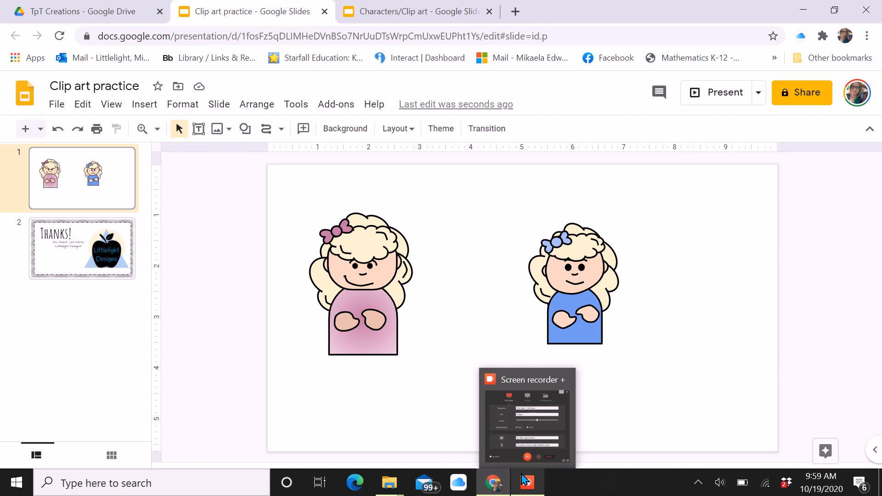